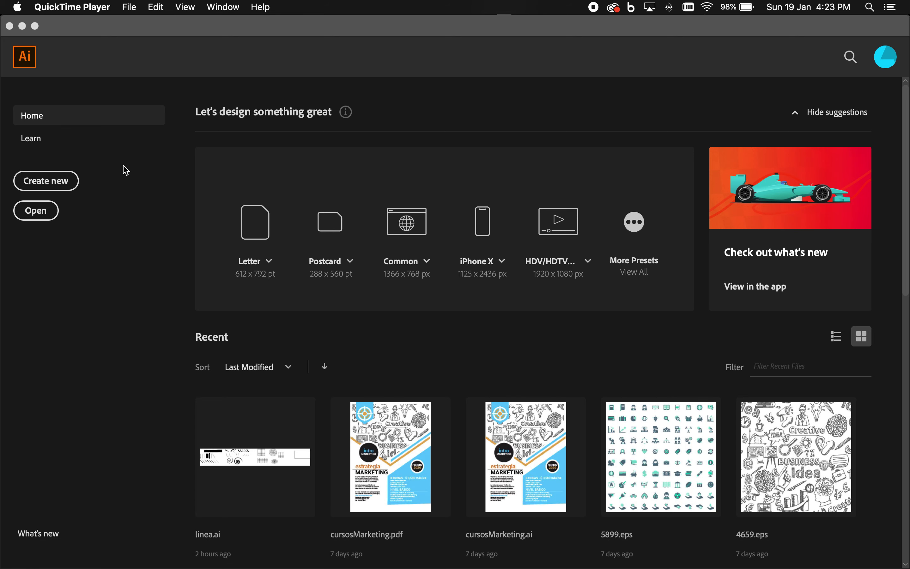
# Create a new Letter document from Art & Illustration presets: inches, portrait, 8.5 × 11 in
pyautogui.click(48, 185)
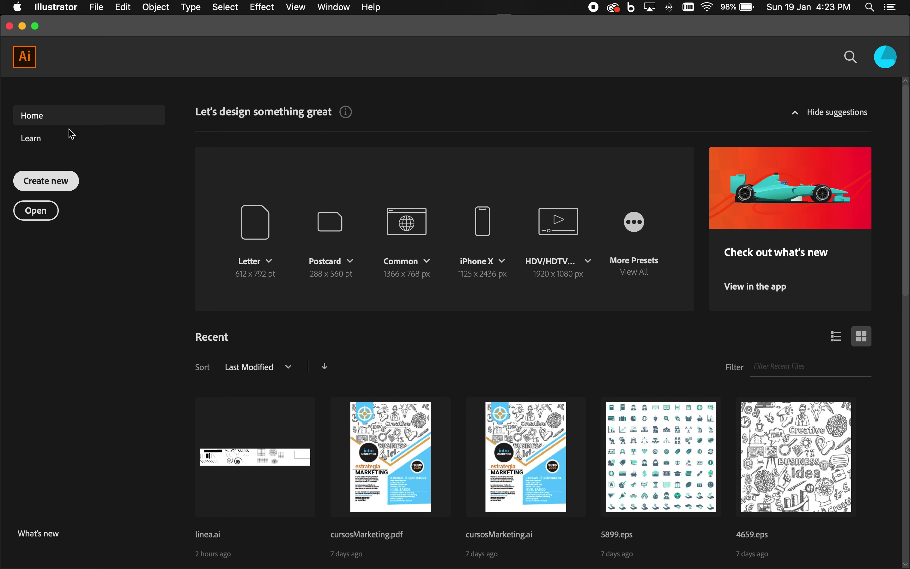
pyautogui.click(95, 6)
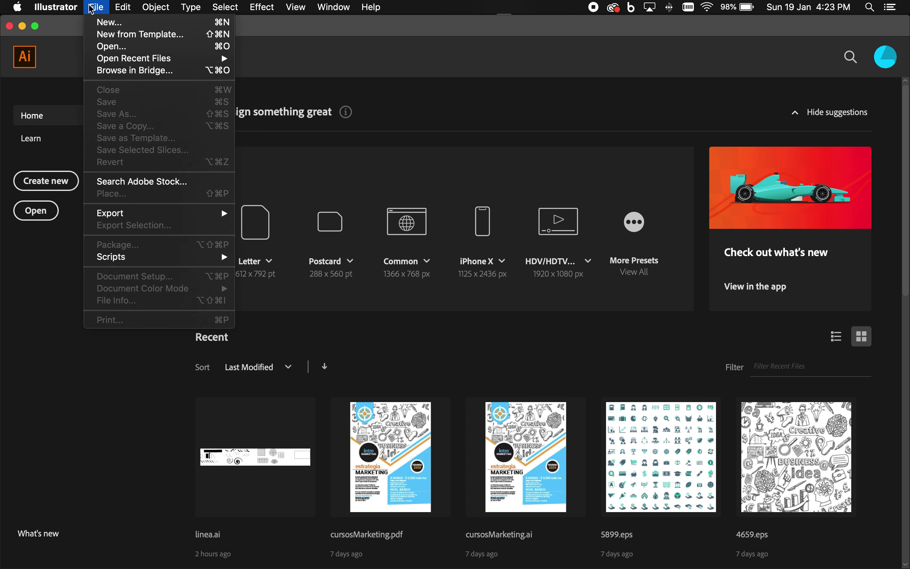
pyautogui.click(103, 26)
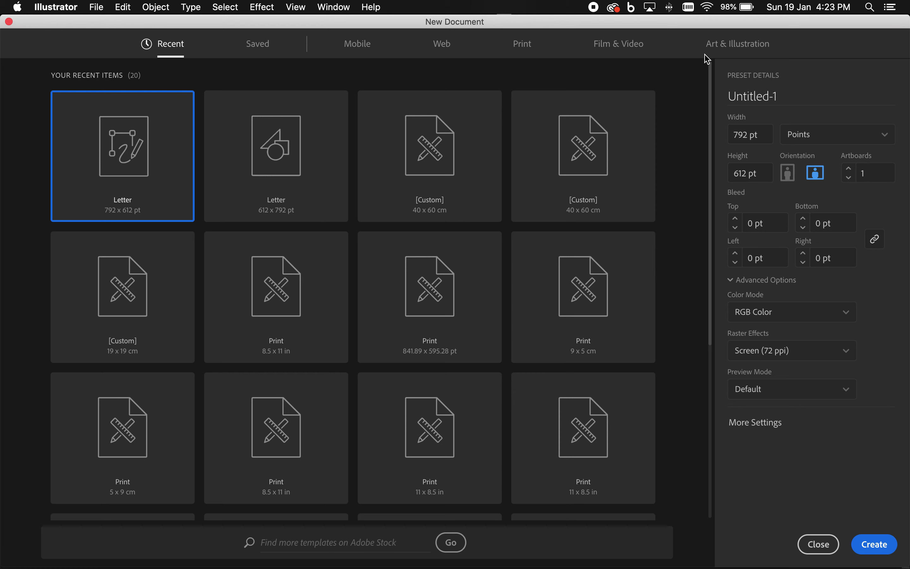
pyautogui.click(725, 46)
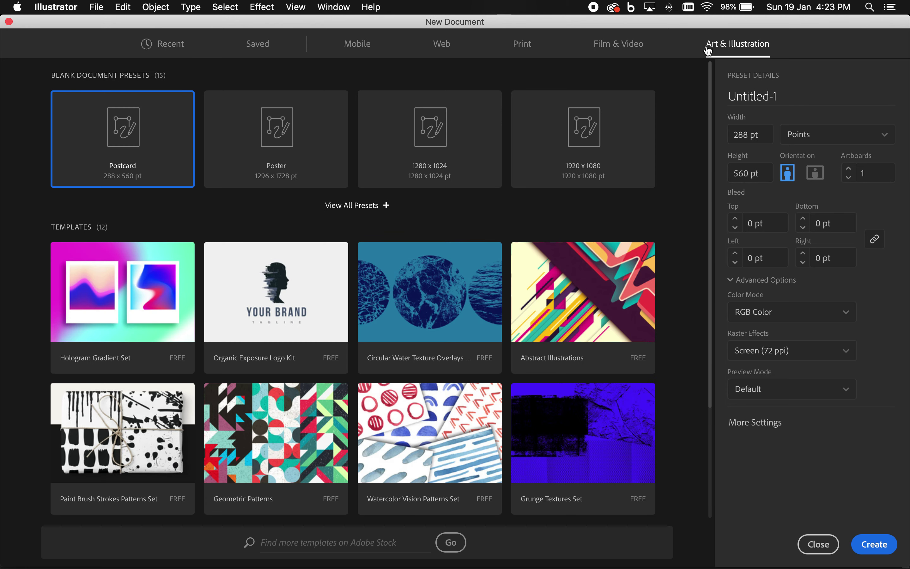
pyautogui.click(363, 206)
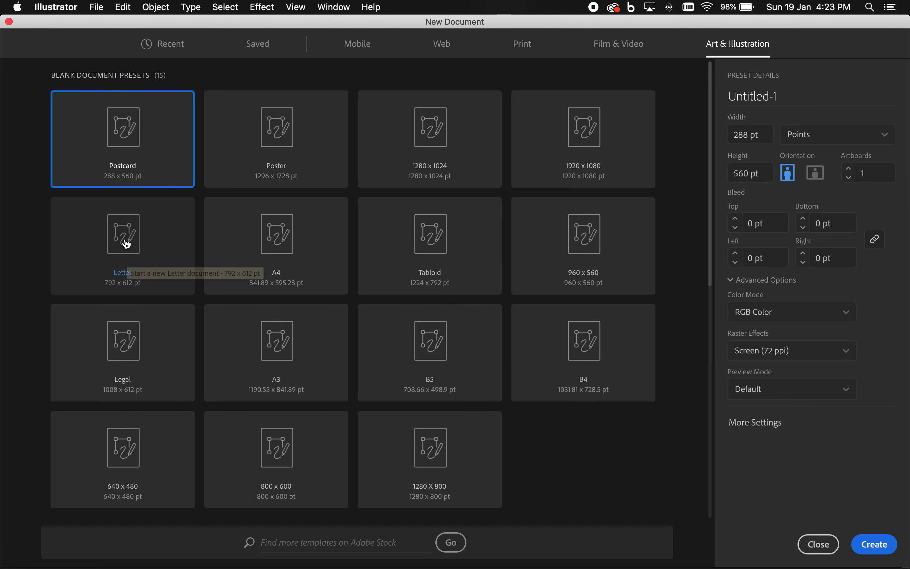
pyautogui.click(121, 257)
pyautogui.click(852, 138)
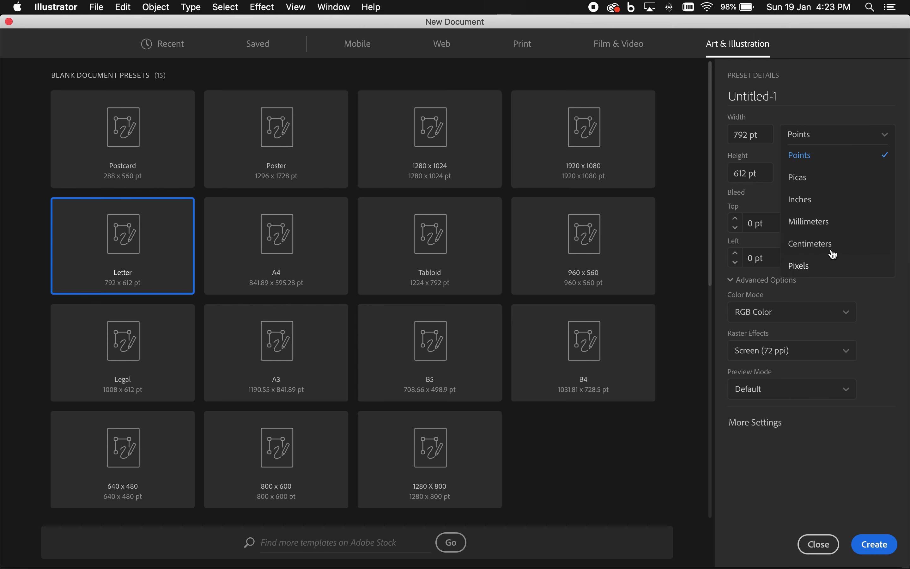
pyautogui.click(833, 200)
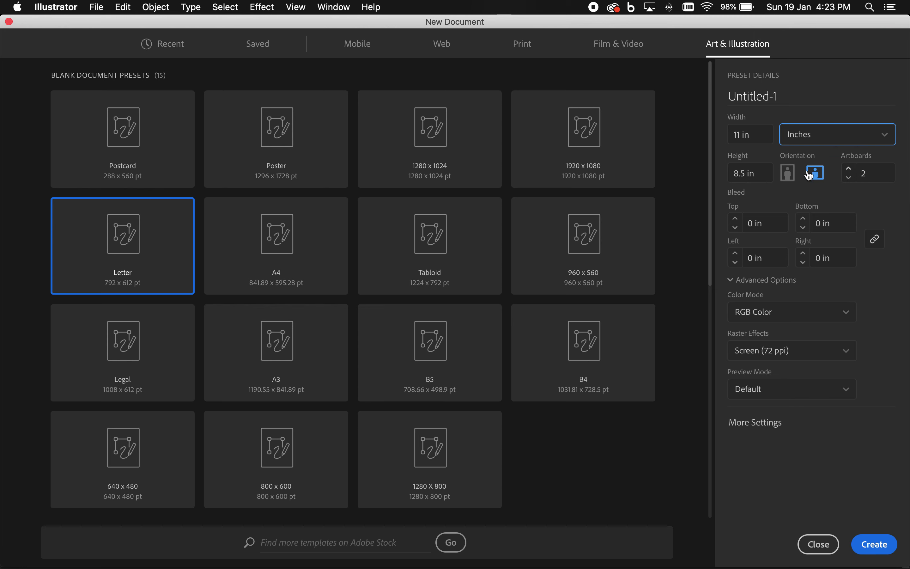
pyautogui.click(785, 173)
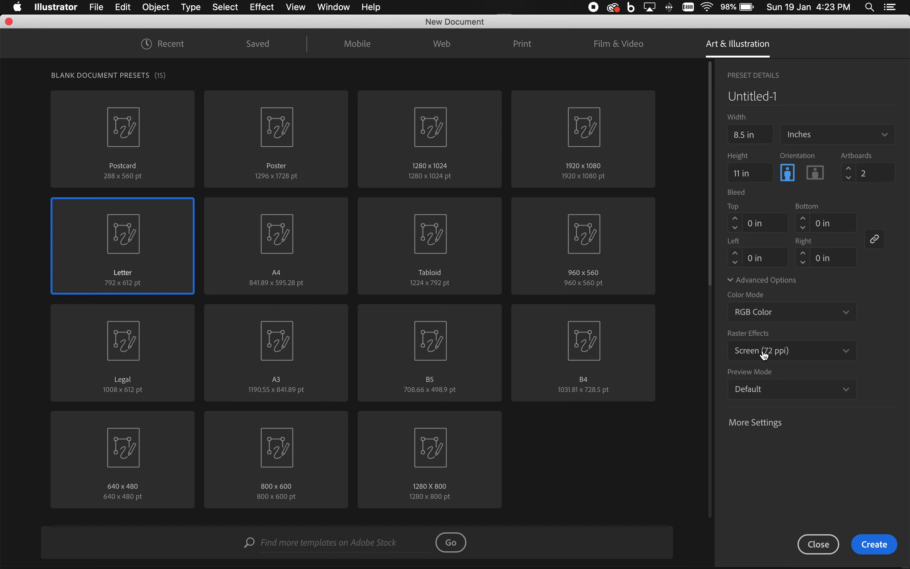
pyautogui.click(876, 545)
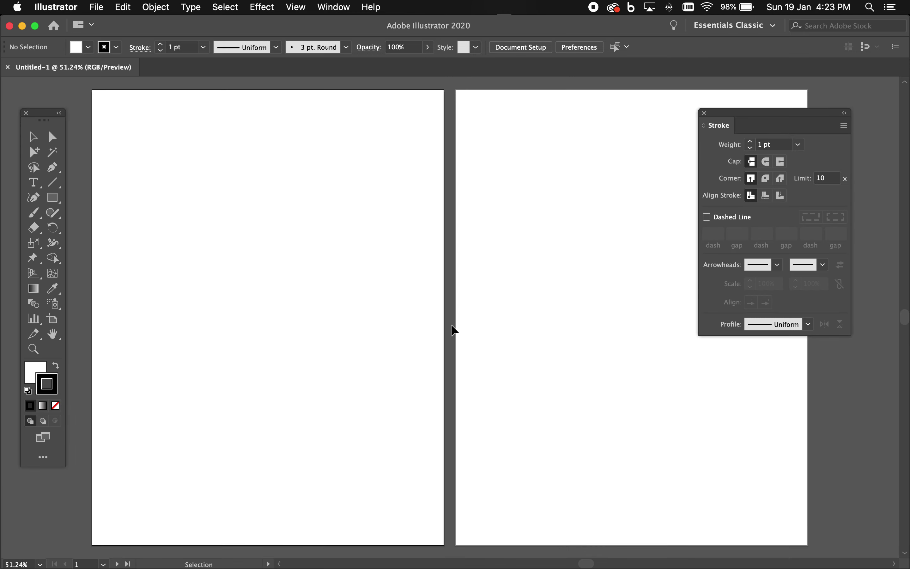
# Turn on the grid over both artboards
pyautogui.click(296, 8)
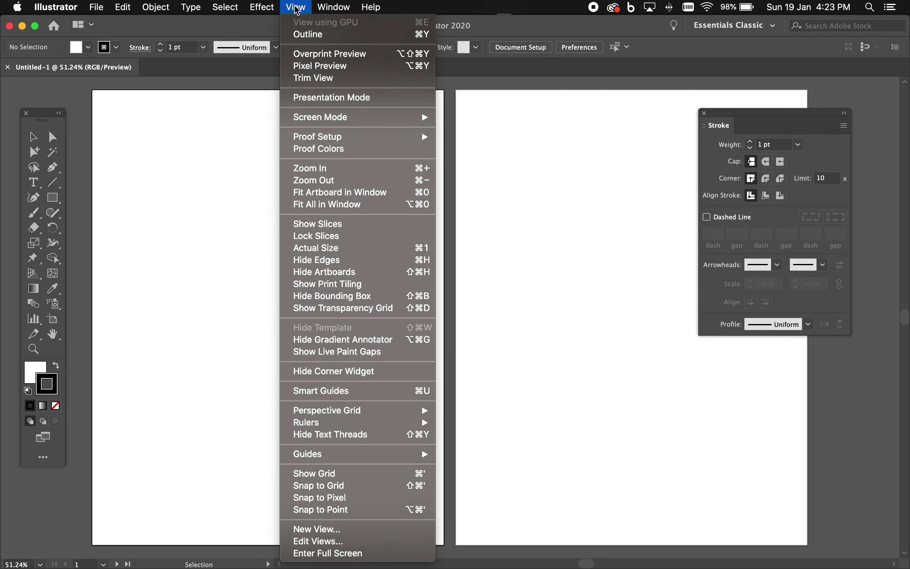
pyautogui.click(367, 474)
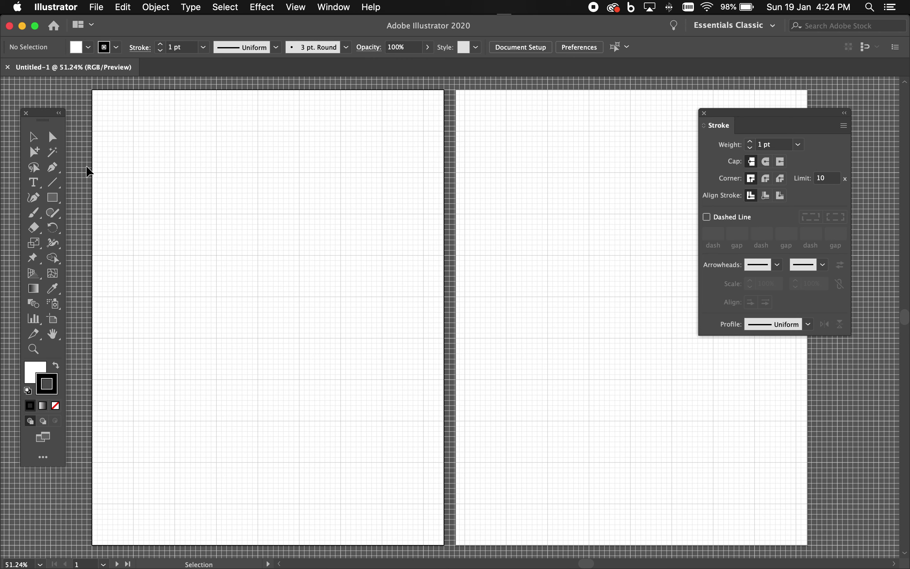
pyautogui.press('super')
# Select the Pen tool and zoom into the first artboard's top-left corner
pyautogui.click(52, 166)
pyautogui.press('super+space')
pyautogui.moveTo(99, 109); pyautogui.dragTo(435, 225)
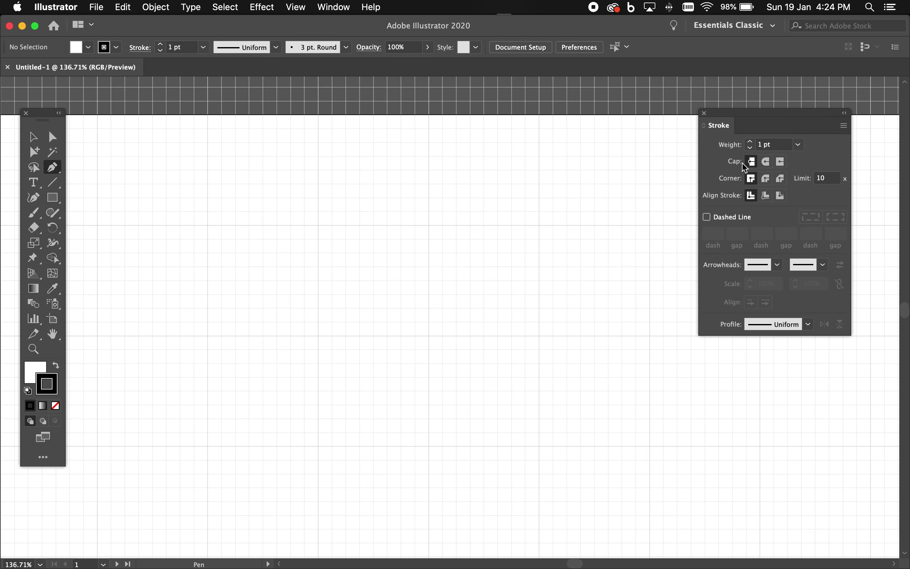
# Close the Stroke panel and pen a zigzag of three horizontal lines joined by two diagonals
pyautogui.click(704, 113)
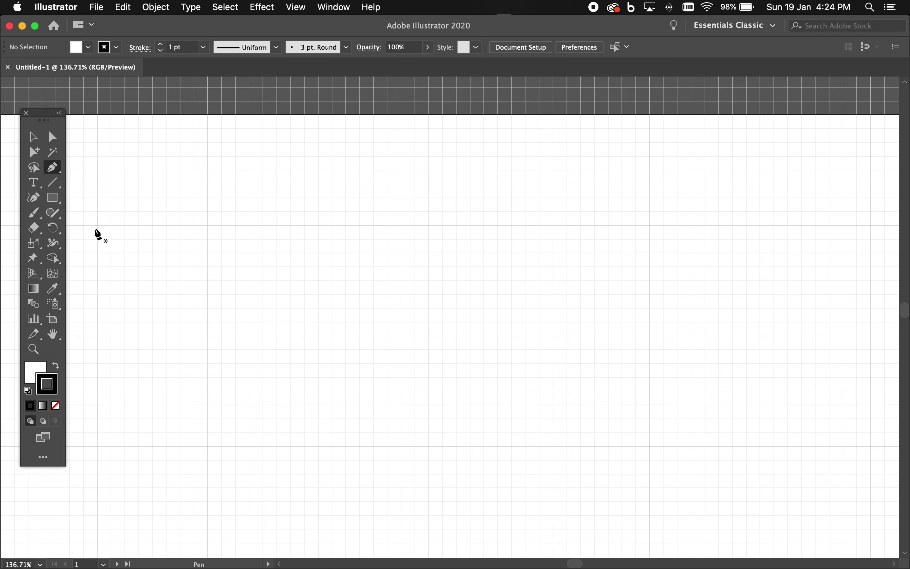
pyautogui.click(95, 225)
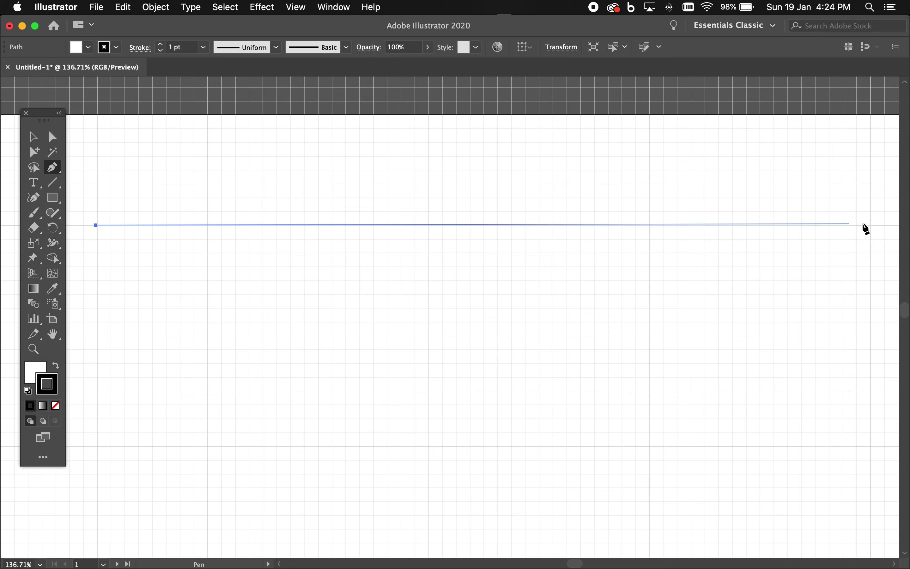
pyautogui.click(869, 225)
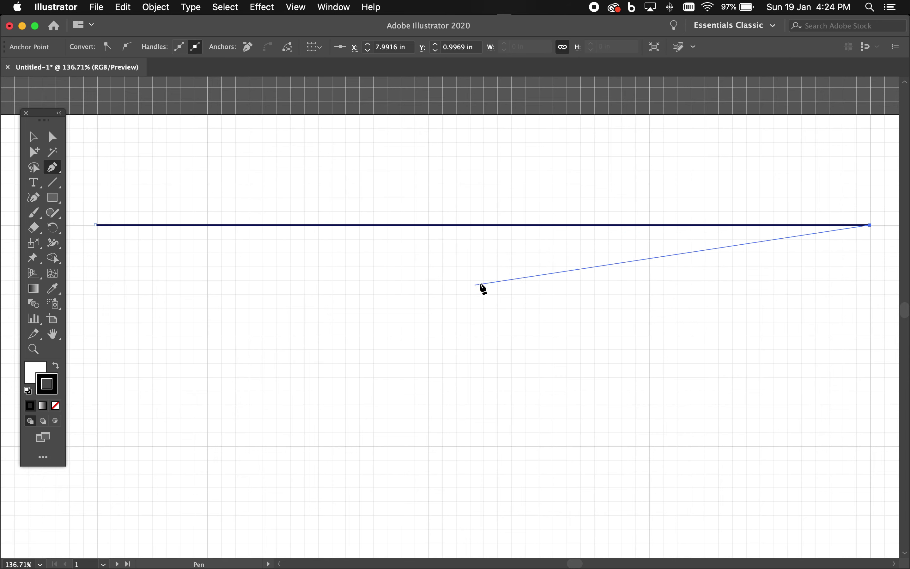
pyautogui.click(97, 336)
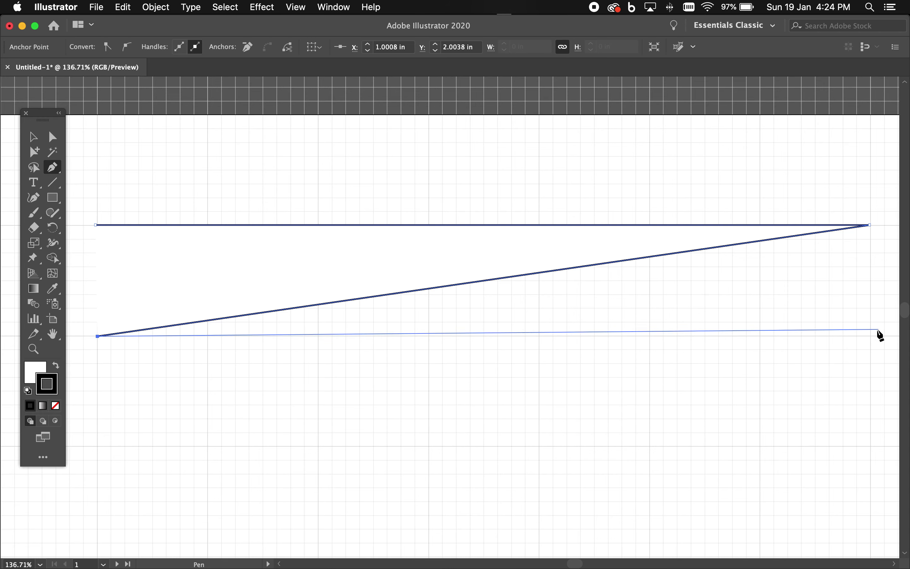
pyautogui.click(870, 336)
pyautogui.click(871, 337)
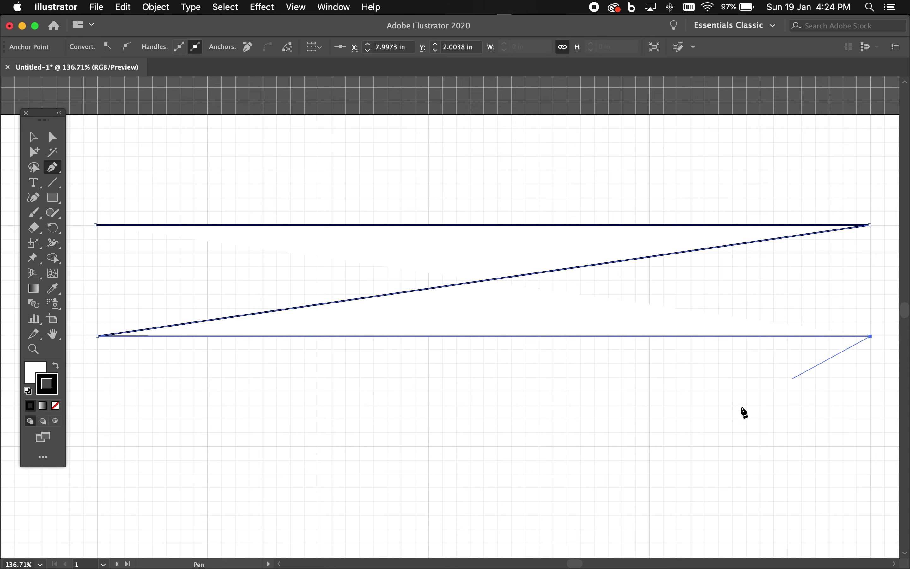
pyautogui.click(96, 447)
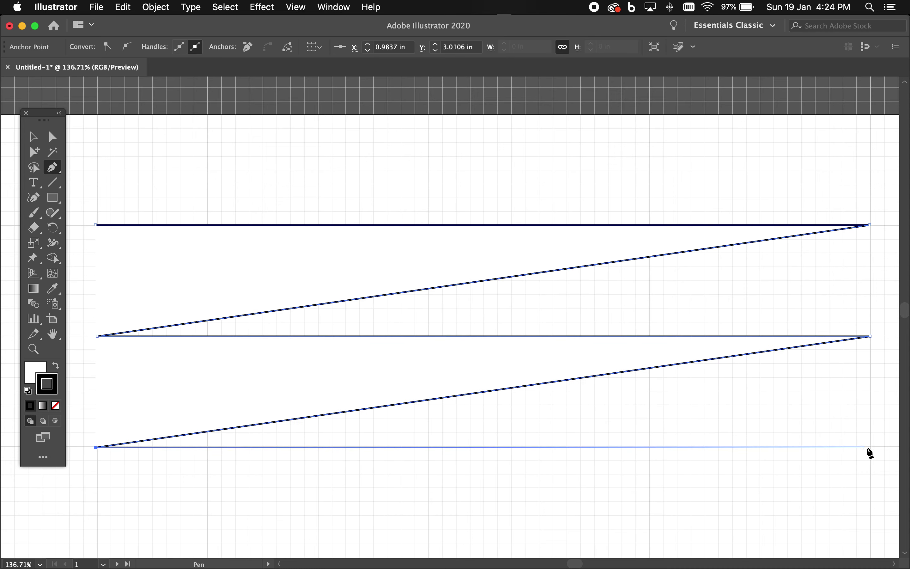
pyautogui.click(869, 446)
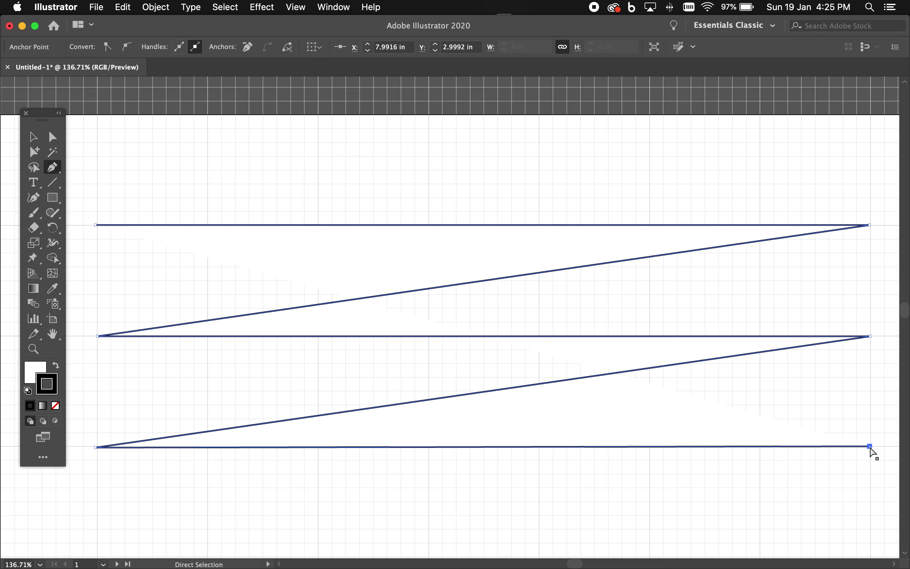
# Deselect the zigzag path and return to the Pen tool
pyautogui.keyDown('super'); pyautogui.click(873, 454); pyautogui.keyUp('super')
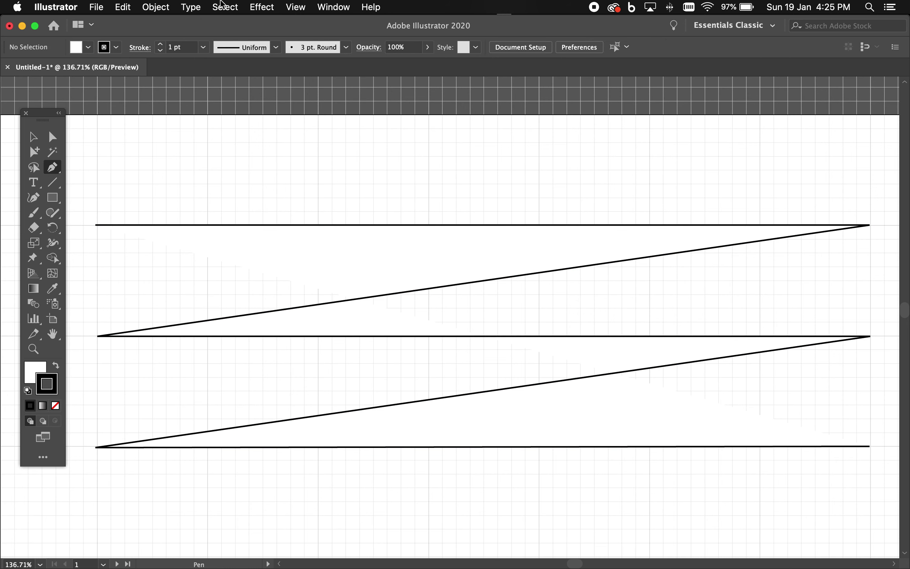
pyautogui.click(225, 6)
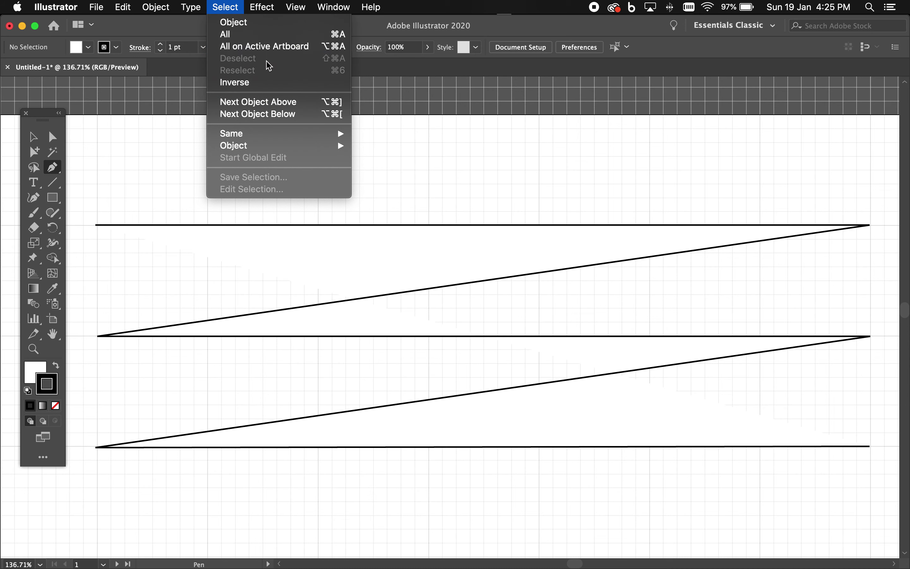
pyautogui.click(226, 6)
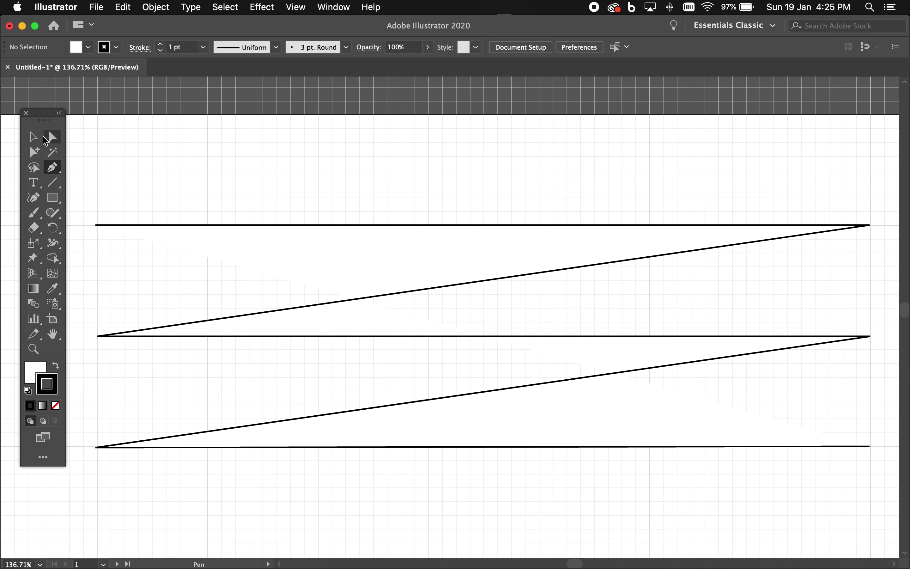
pyautogui.click(34, 138)
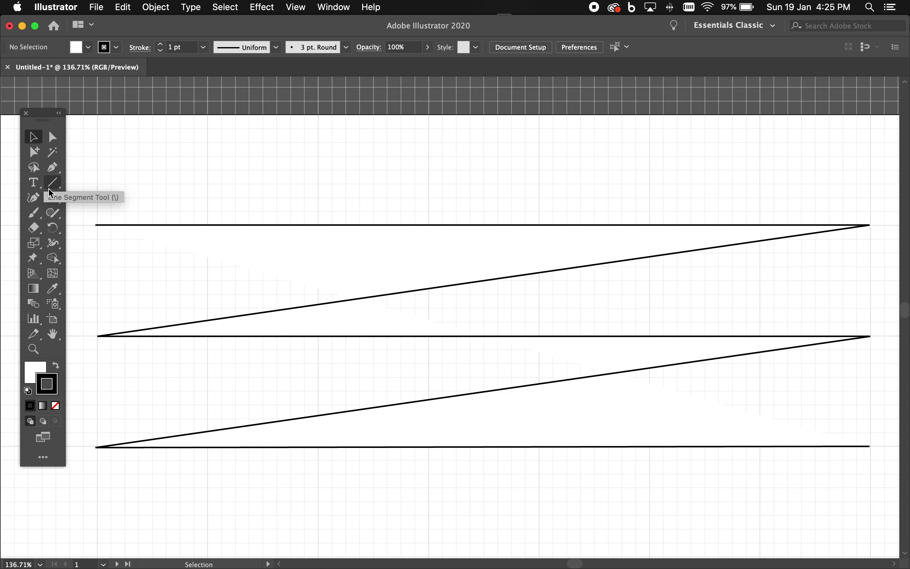
pyautogui.click(53, 168)
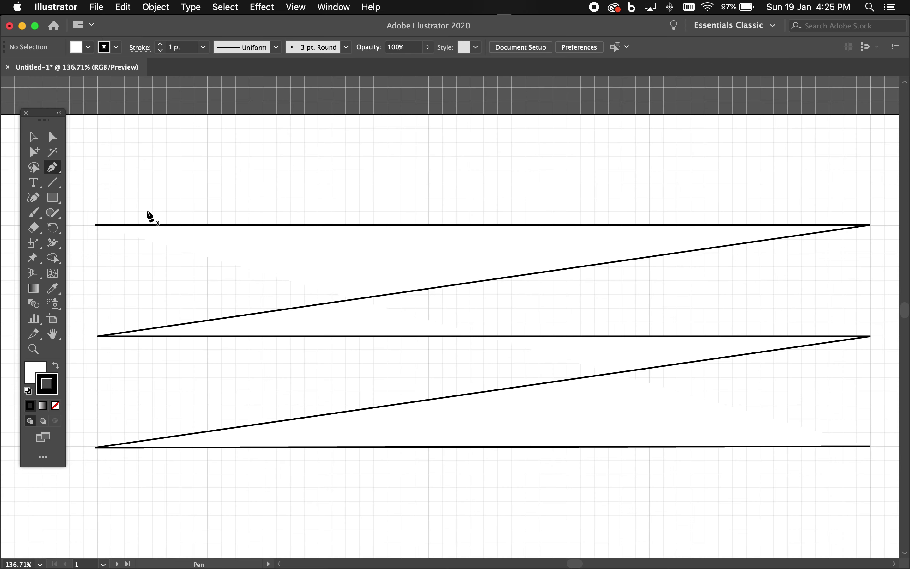
# Fit the artboard in view and pen a small closed square below the zigzag
pyautogui.hotkey('ctrl', '0')
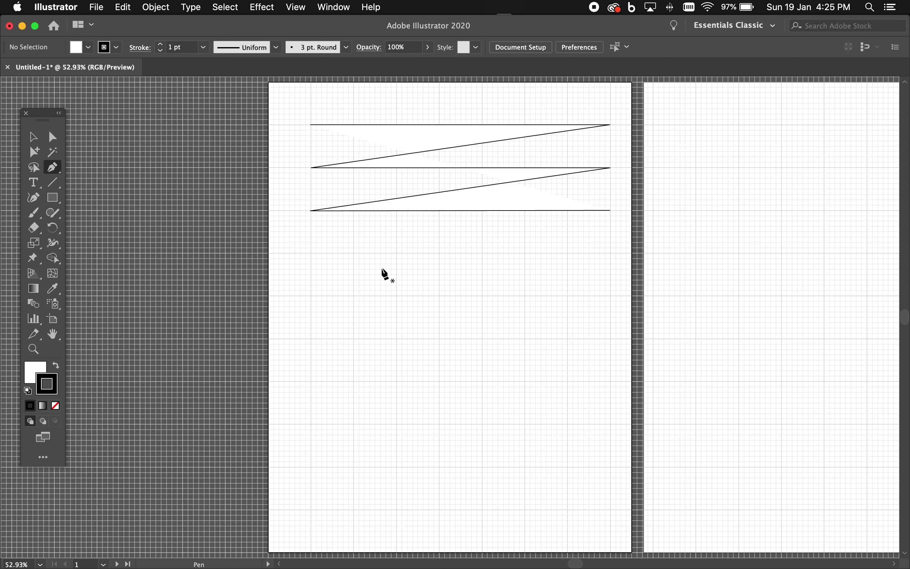
pyautogui.click(310, 253)
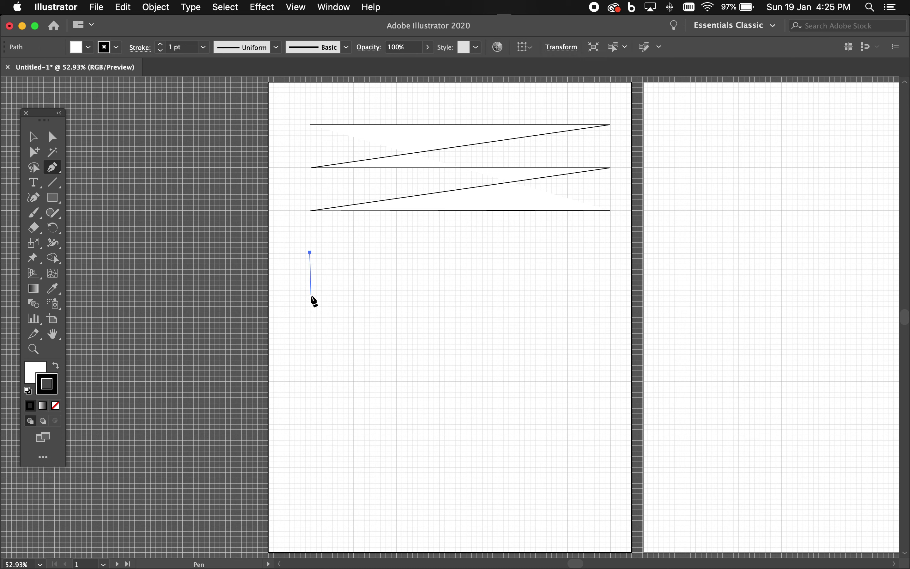
pyautogui.click(310, 297)
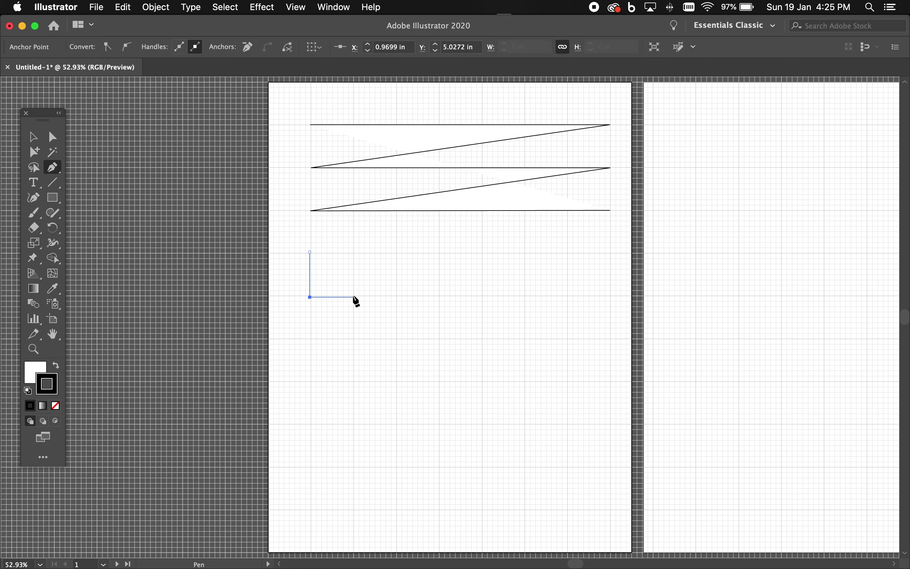
pyautogui.click(353, 297)
pyautogui.click(353, 253)
pyautogui.click(310, 252)
pyautogui.press('cmd+z')
pyautogui.click(311, 253)
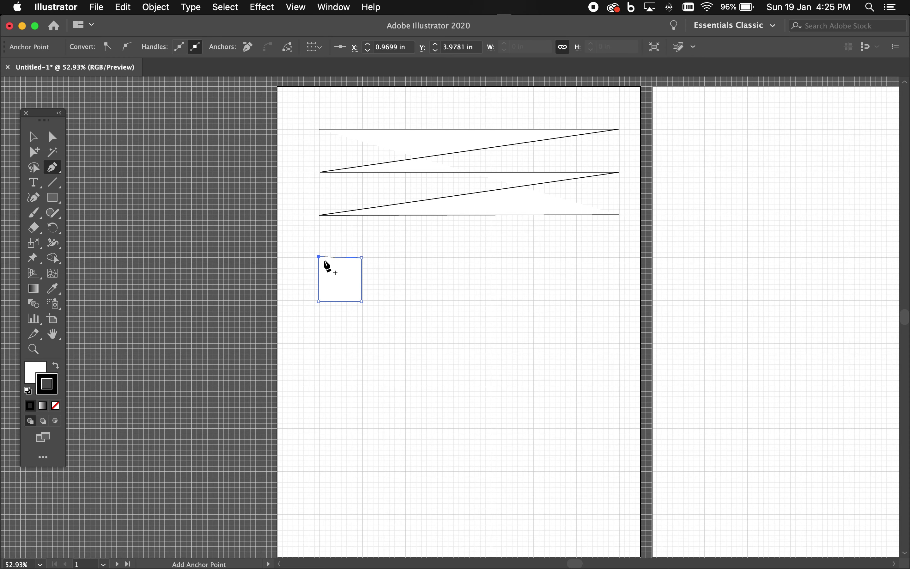
pyautogui.click(52, 182)
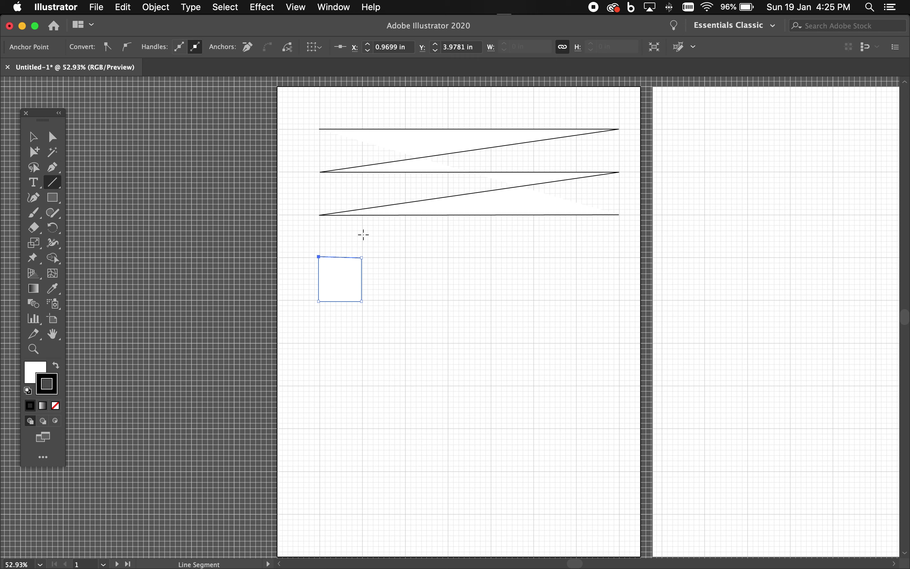
# Draw a second square from two vertical and two overhanging horizontal line segments
pyautogui.moveTo(406, 257); pyautogui.dragTo(407, 301)
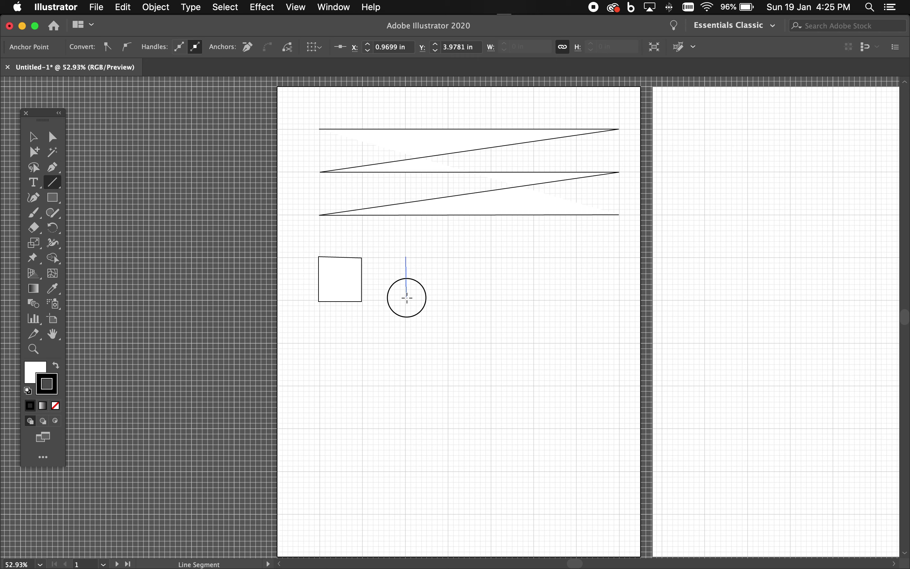
pyautogui.moveTo(406, 302); pyautogui.dragTo(406, 301)
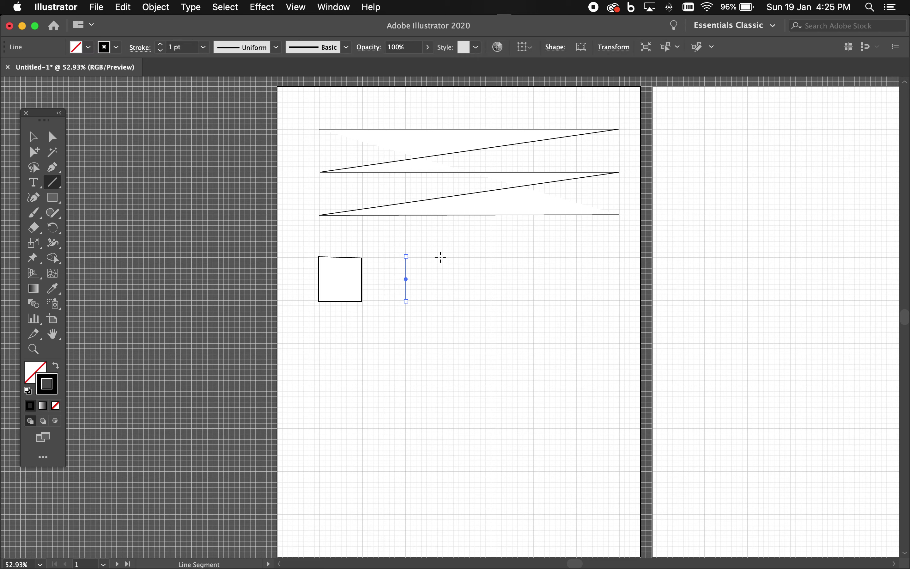
pyautogui.moveTo(447, 257); pyautogui.dragTo(447, 300)
pyautogui.moveTo(404, 259); pyautogui.dragTo(452, 258)
pyautogui.moveTo(402, 300); pyautogui.dragTo(453, 300)
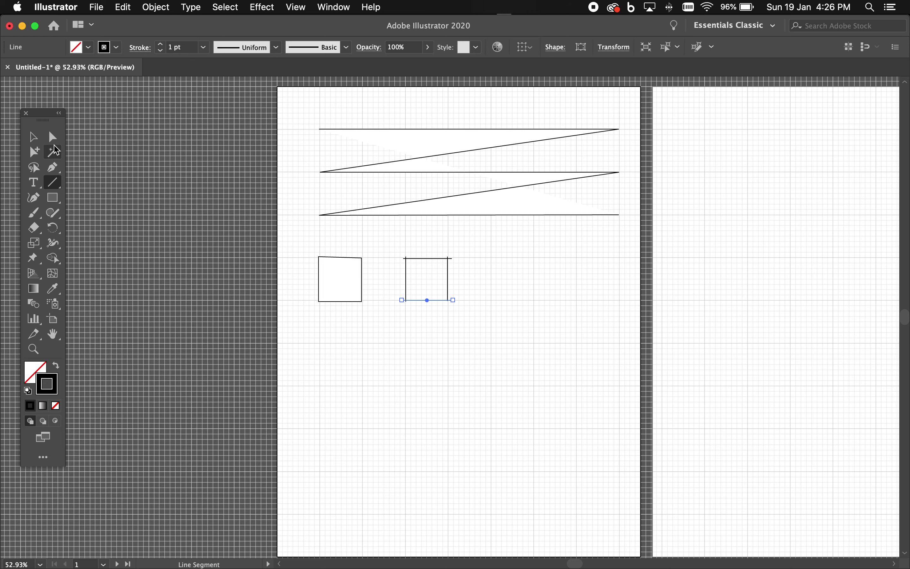
# Zoom in on both squares, select each in turn, and pan them into view
pyautogui.click(33, 136)
pyautogui.moveTo(290, 240); pyautogui.dragTo(514, 345)
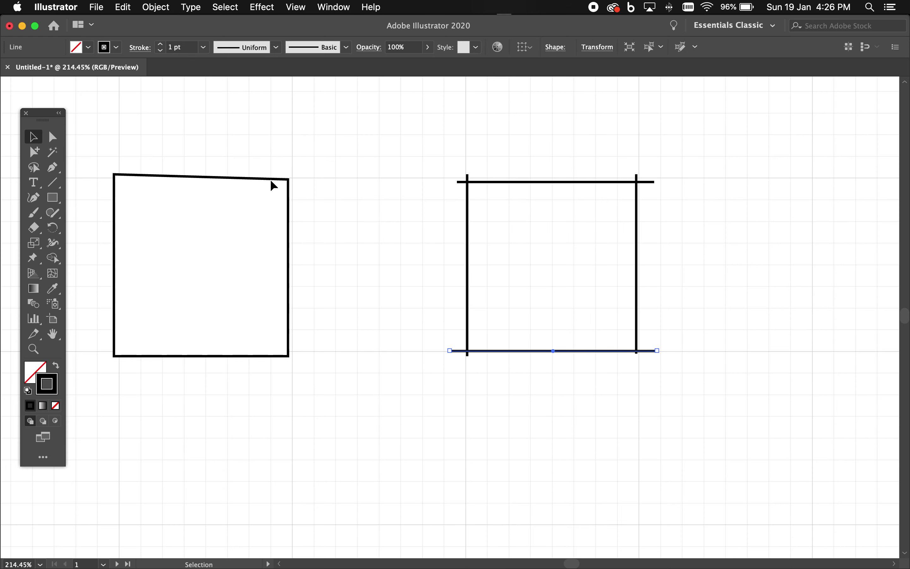
pyautogui.click(273, 182)
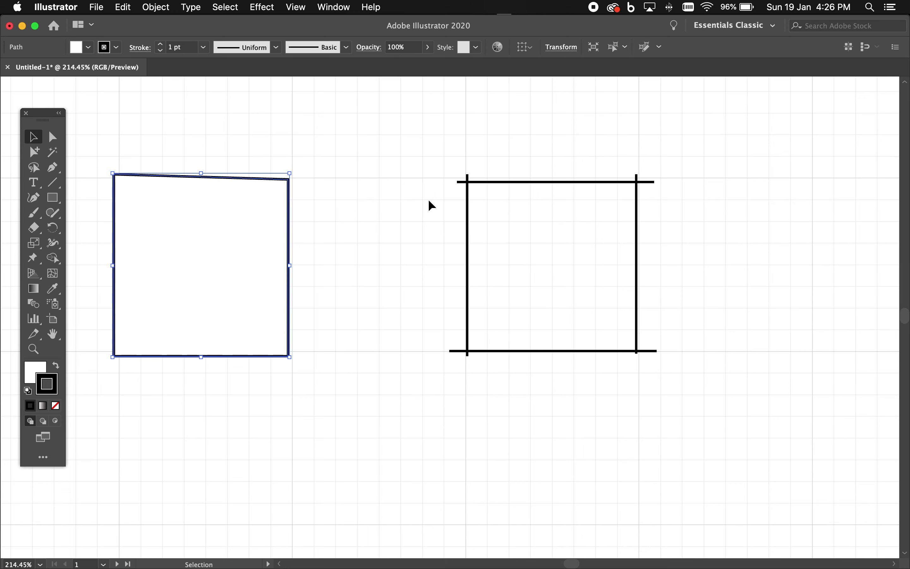
pyautogui.click(469, 195)
pyautogui.click(489, 183)
pyautogui.click(229, 180)
pyautogui.moveTo(455, 168); pyautogui.dragTo(707, 278)
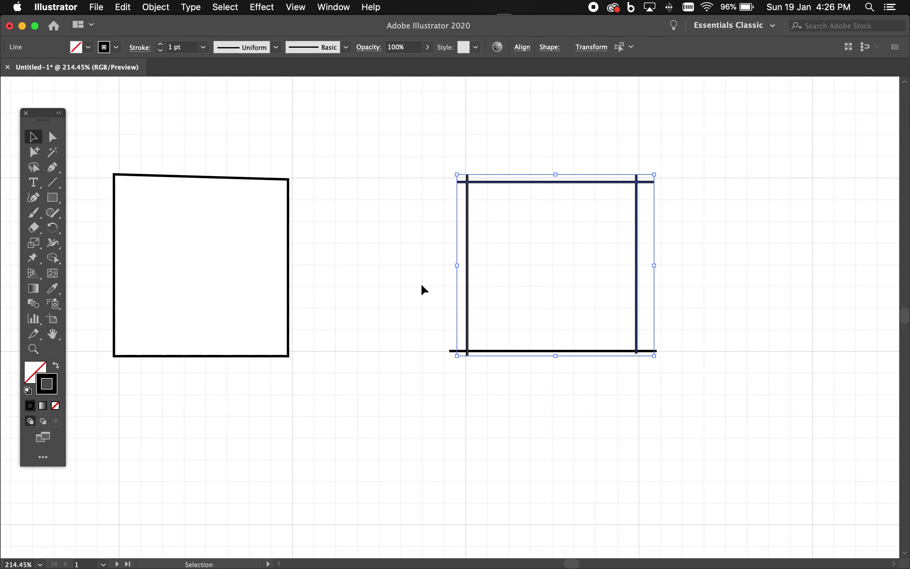
pyautogui.click(216, 246)
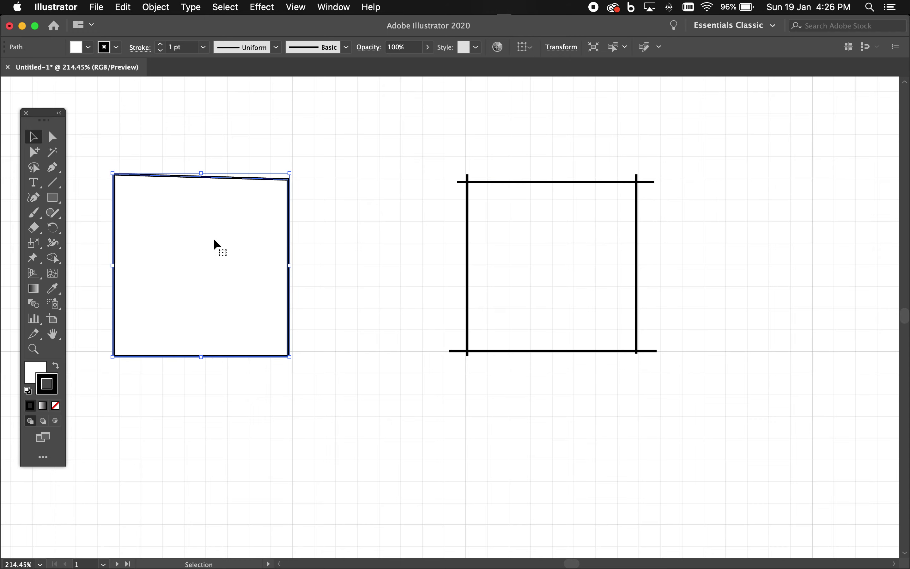
pyautogui.moveTo(294, 245); pyautogui.dragTo(456, 251)
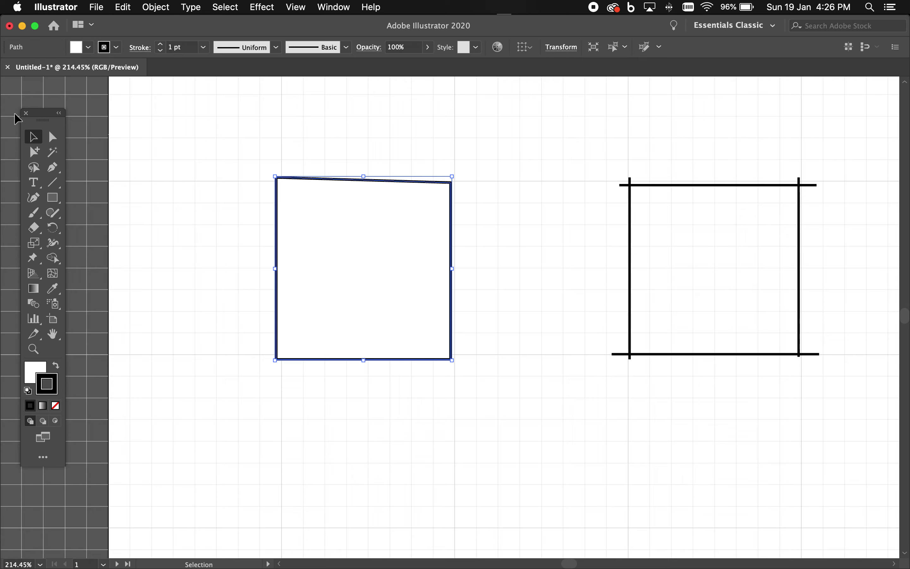
pyautogui.moveTo(47, 116); pyautogui.dragTo(207, 124)
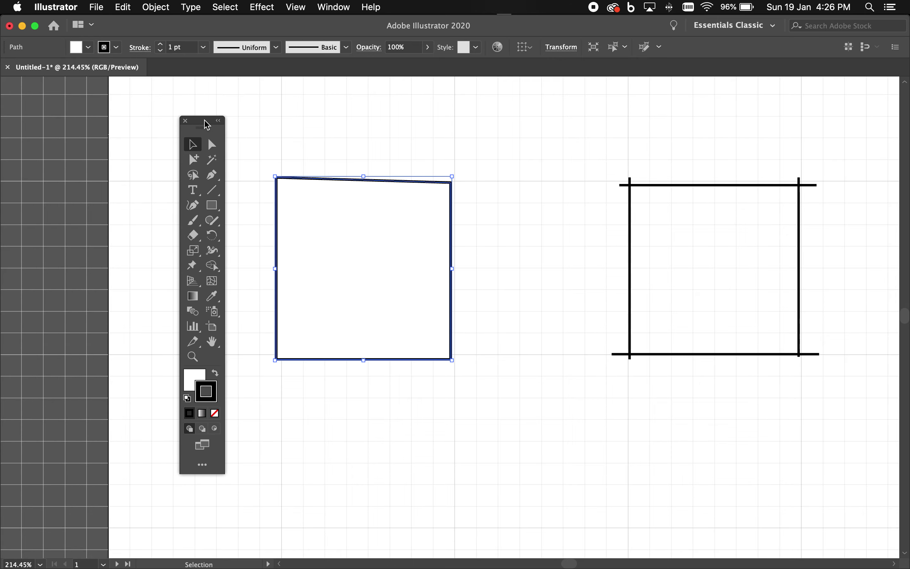
pyautogui.press('super')
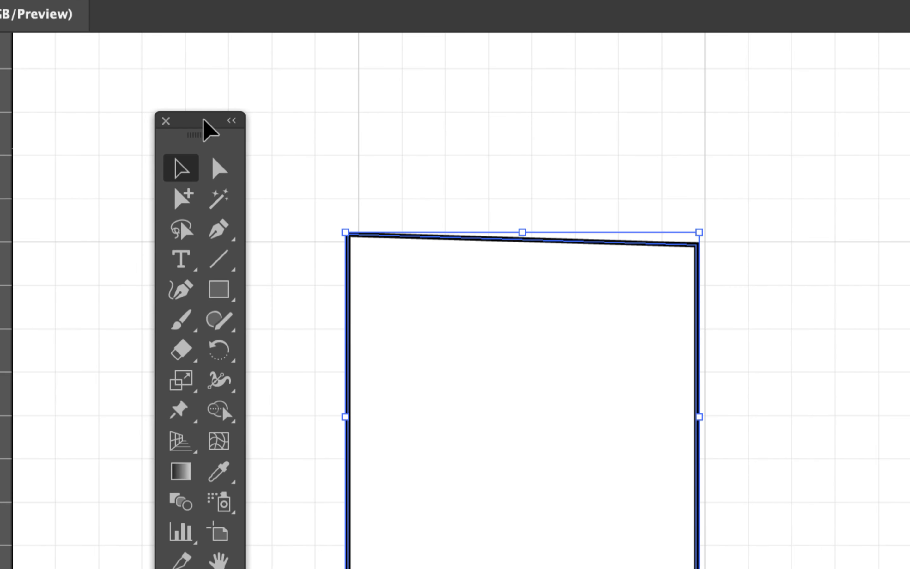
# Lower the pen square's top-left anchor to level its top edge, then round that corner
pyautogui.click(222, 172)
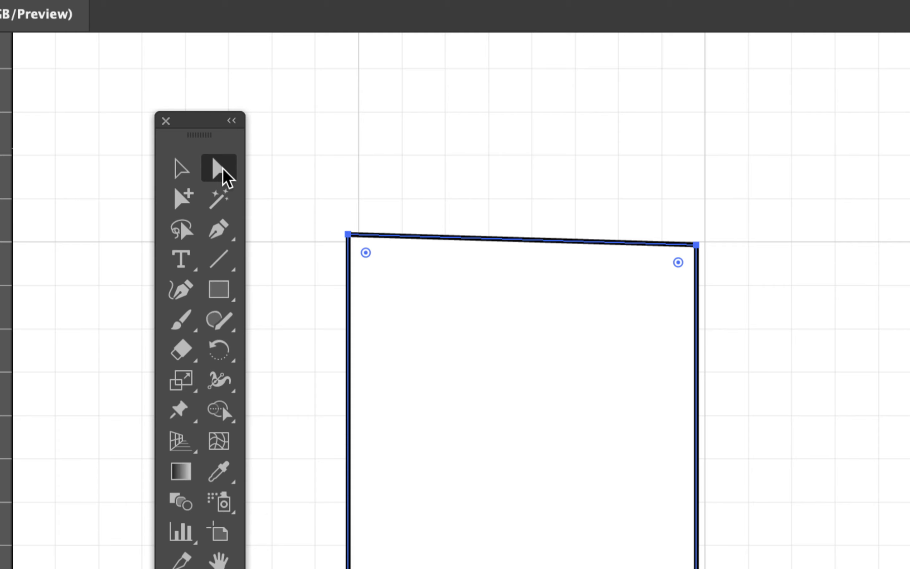
pyautogui.click(348, 237)
pyautogui.moveTo(348, 237); pyautogui.dragTo(348, 248)
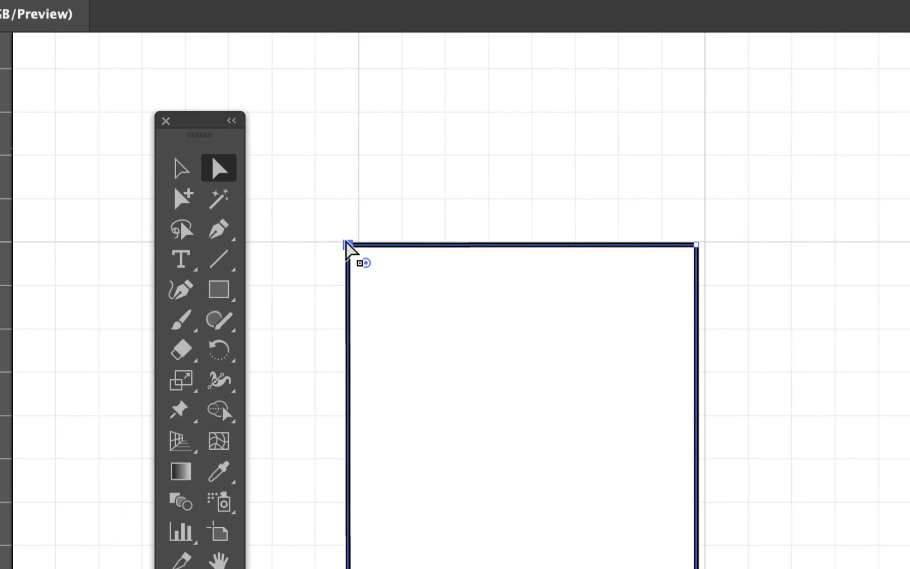
pyautogui.click(347, 244)
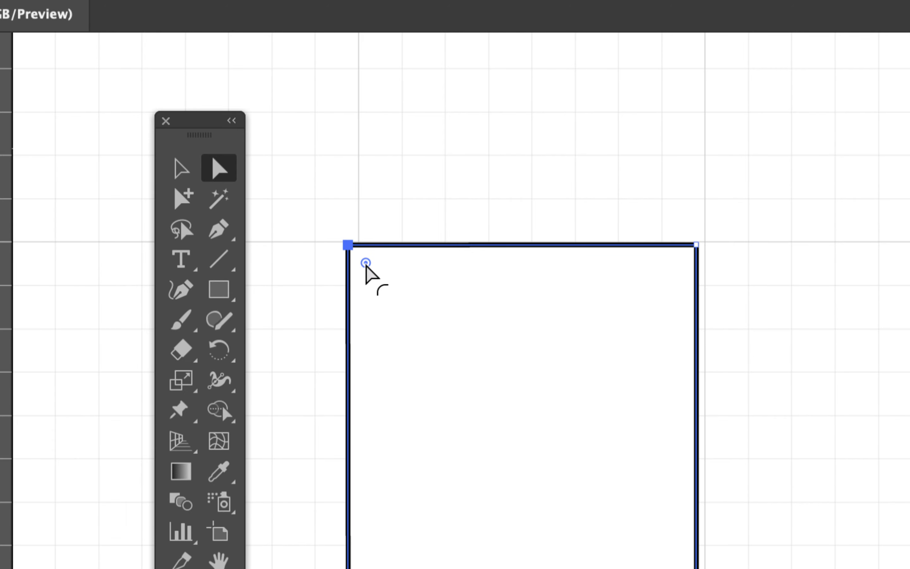
pyautogui.moveTo(366, 264); pyautogui.dragTo(442, 332)
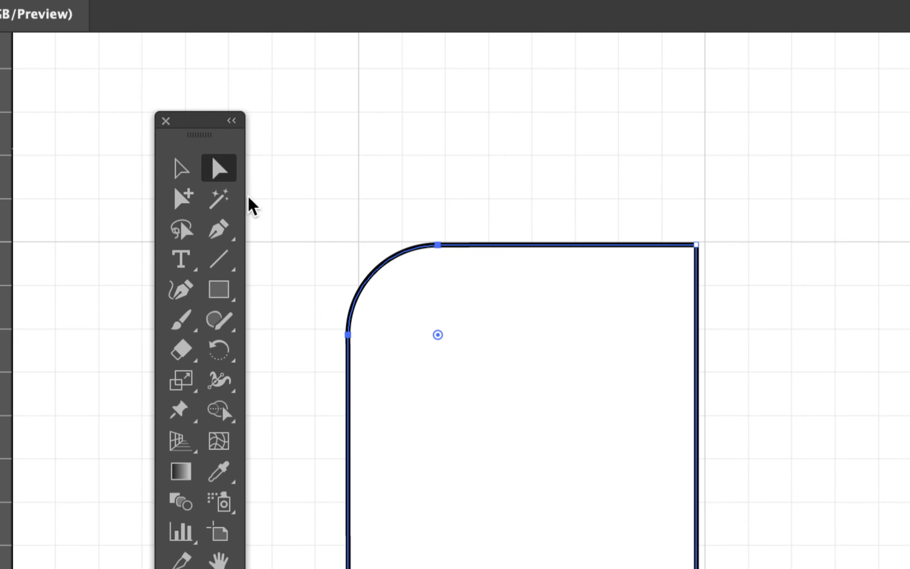
# Fit the artboard in view and delete both squares
pyautogui.click(184, 169)
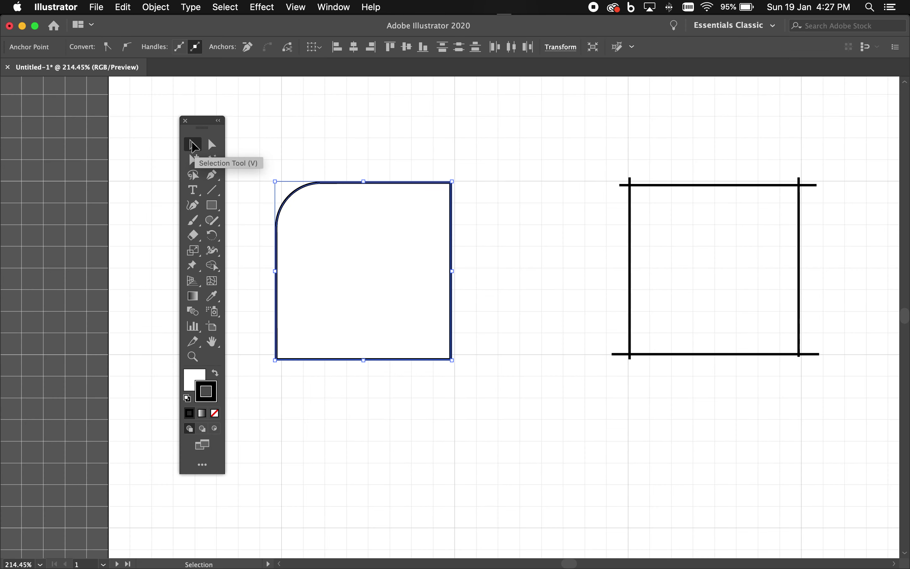
pyautogui.press('super+0')
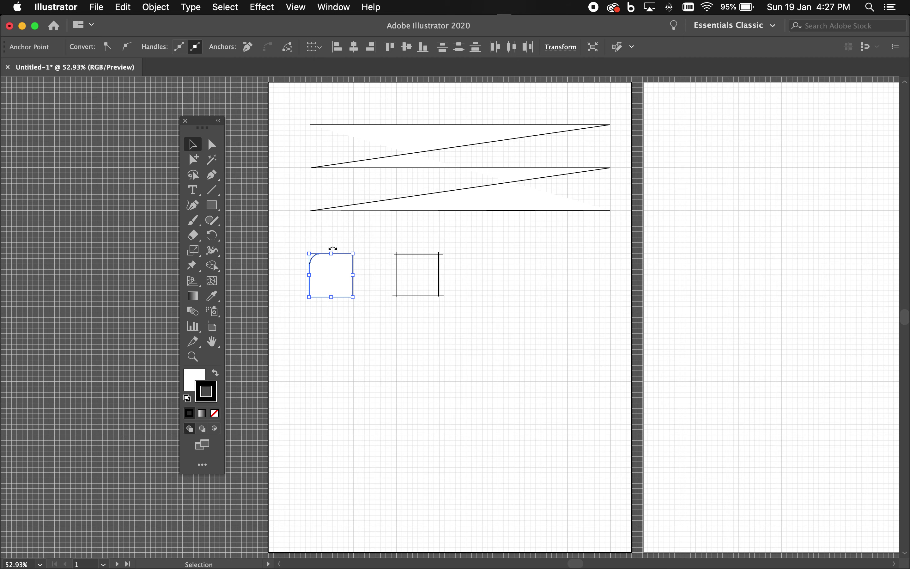
pyautogui.moveTo(292, 235); pyautogui.dragTo(496, 335)
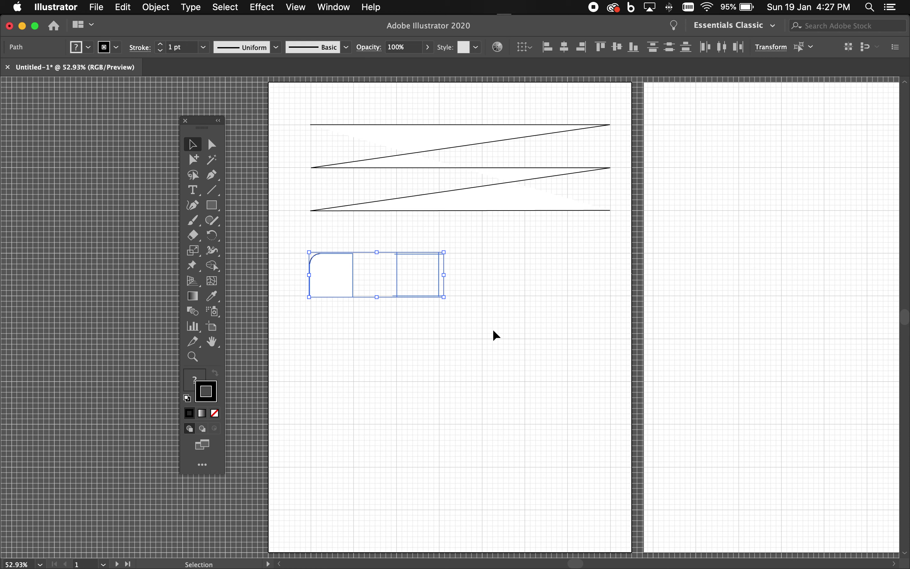
pyautogui.press('Delete')
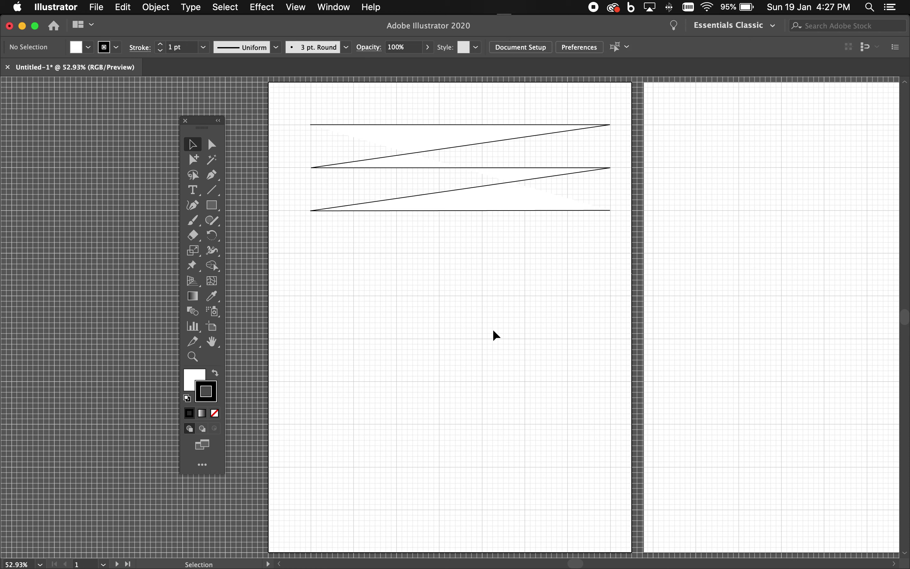
# Pen a square-wave row of three raised boxes below the Z-shaped lines
pyautogui.click(212, 175)
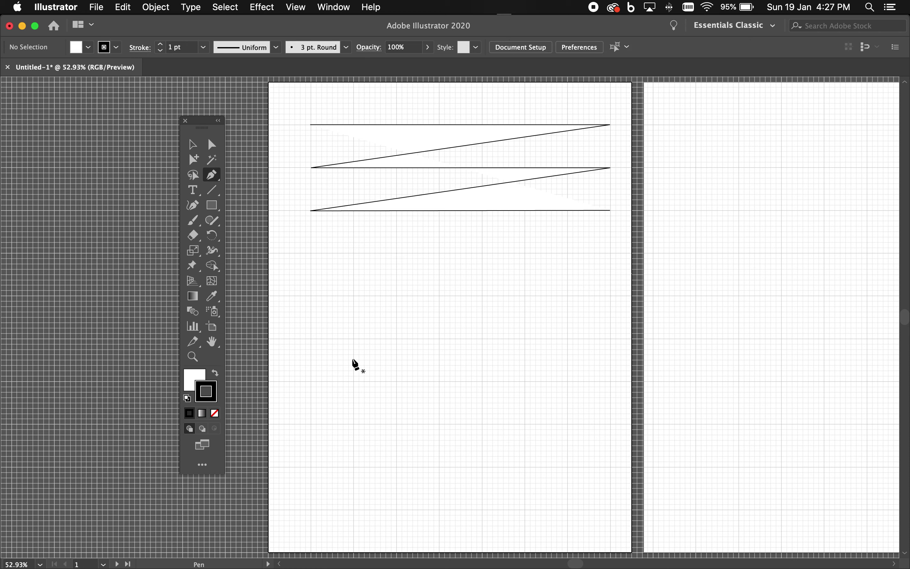
pyautogui.click(310, 295)
pyautogui.click(310, 253)
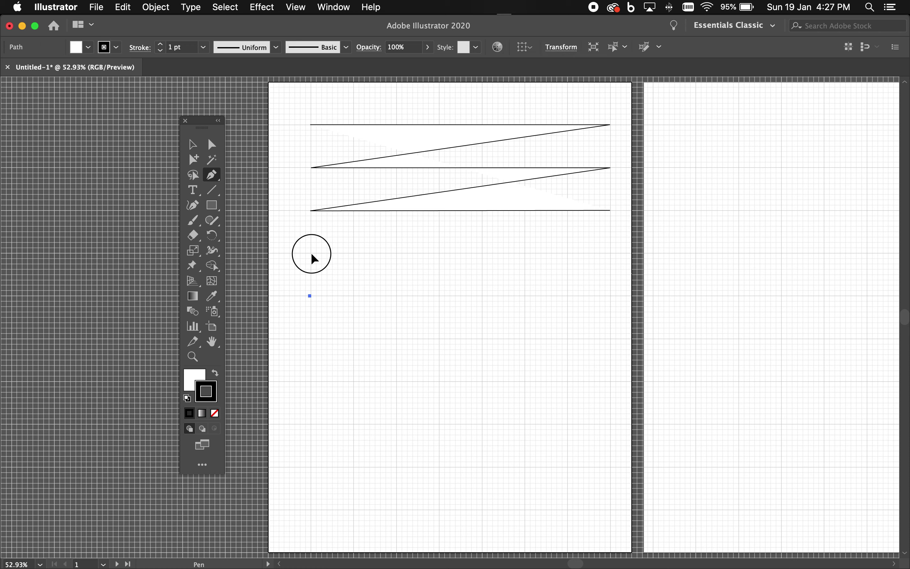
pyautogui.click(353, 253)
pyautogui.click(353, 295)
pyautogui.click(396, 296)
pyautogui.click(395, 253)
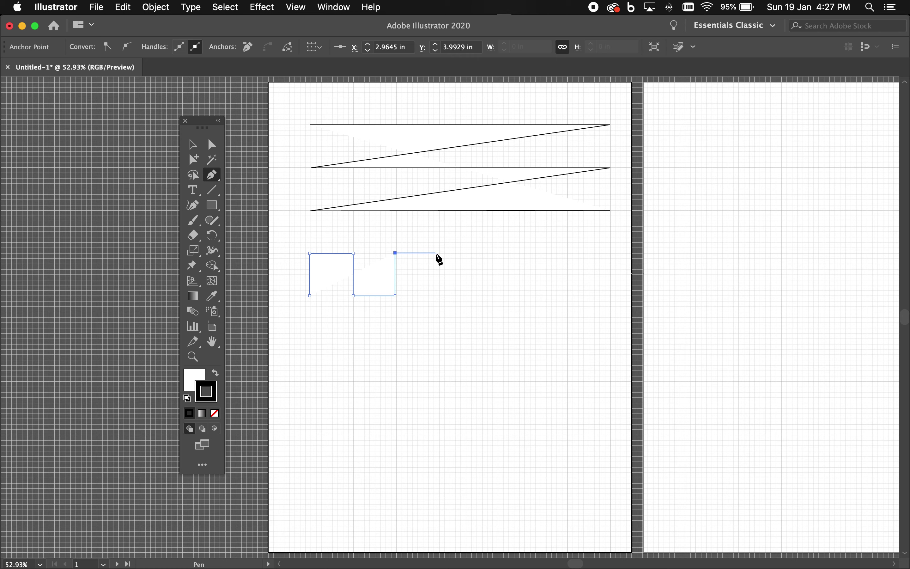
pyautogui.click(439, 253)
pyautogui.click(439, 296)
pyautogui.click(481, 296)
pyautogui.click(482, 254)
pyautogui.click(525, 254)
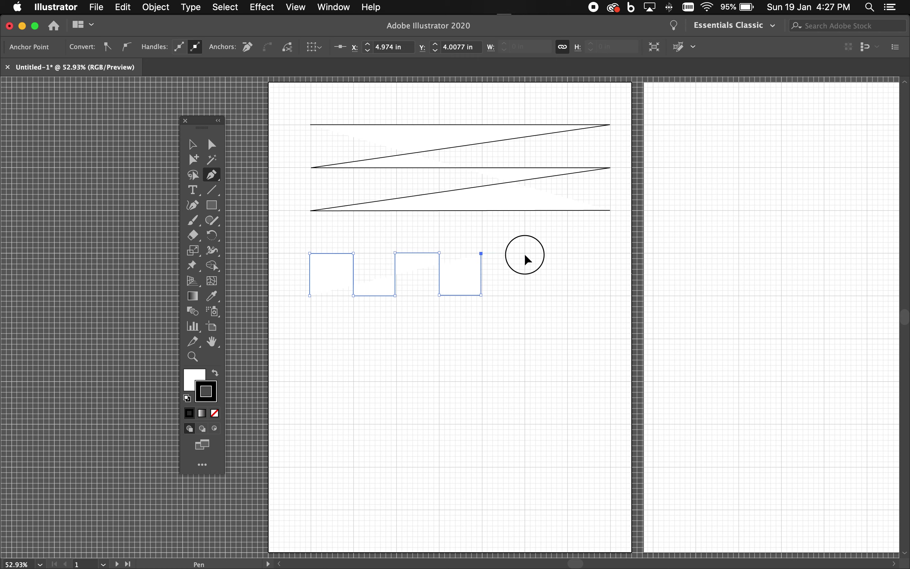
pyautogui.click(525, 296)
pyautogui.click(566, 295)
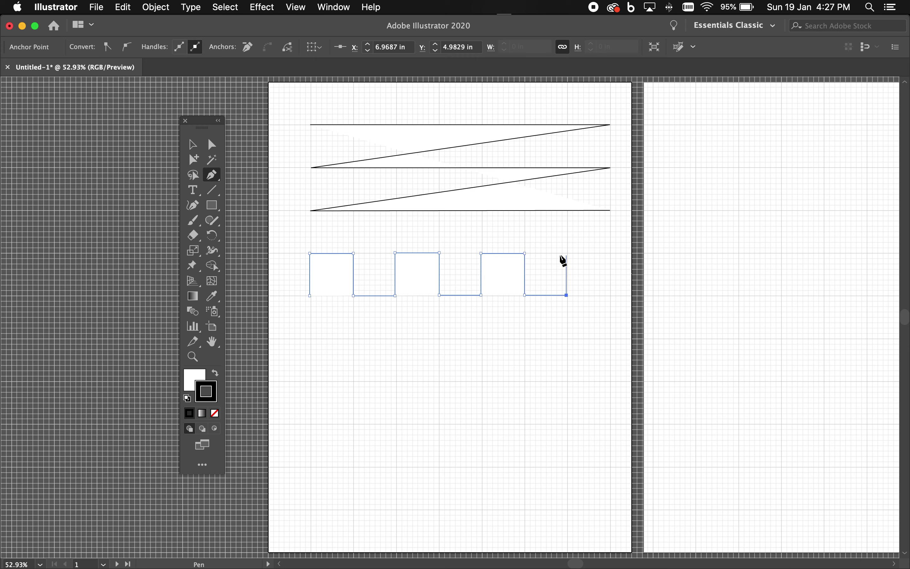
pyautogui.click(566, 254)
pyautogui.keyDown('ctrl'); pyautogui.click(612, 259); pyautogui.keyUp('ctrl')
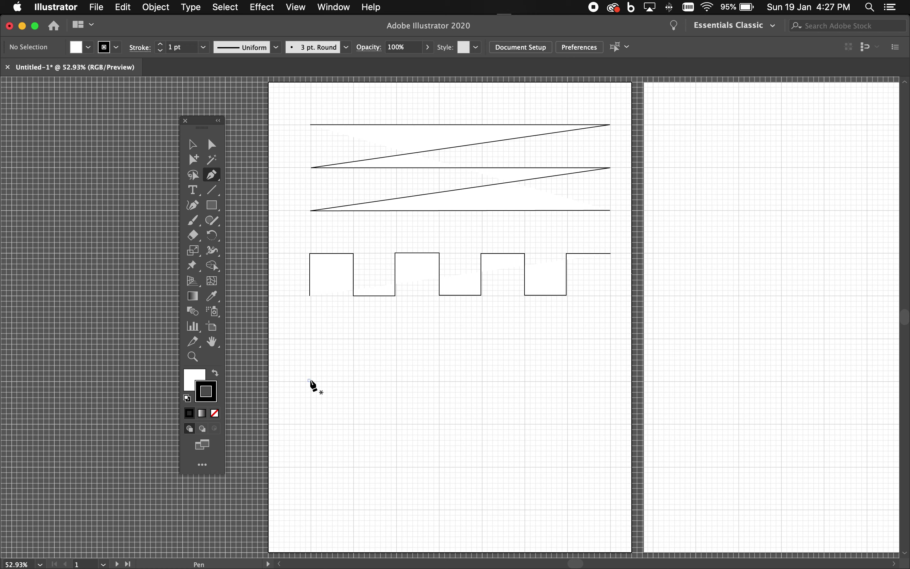
# Pen a triangular zigzag row of alternating peaks and valleys beneath the square wave
pyautogui.click(309, 380)
pyautogui.click(352, 339)
pyautogui.click(395, 381)
pyautogui.click(438, 339)
pyautogui.click(480, 381)
pyautogui.click(522, 338)
pyautogui.click(564, 380)
pyautogui.click(608, 338)
pyautogui.click(635, 365)
pyautogui.press('Escape')
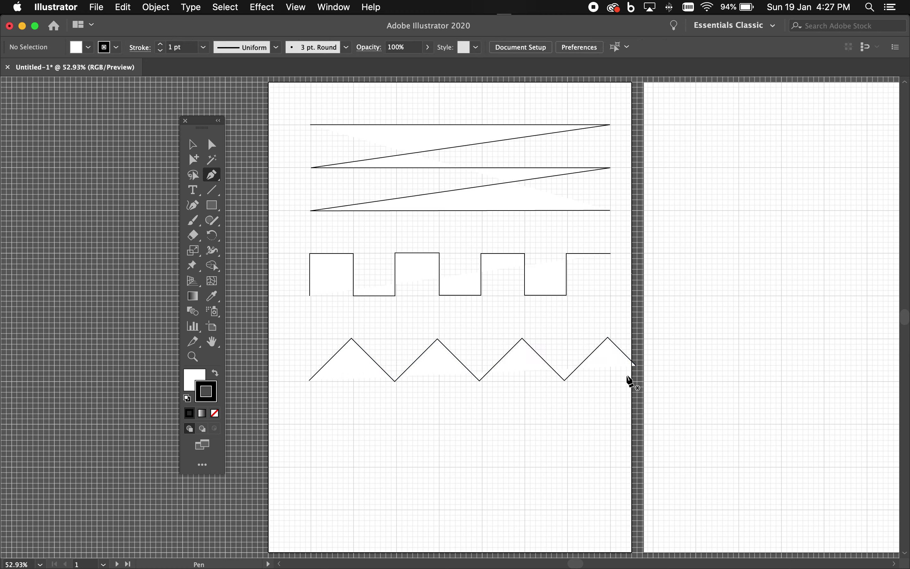
# Pen a stepped line of rectangular drops and rises across the bottom, then deselect it
pyautogui.click(311, 424)
pyautogui.click(312, 465)
pyautogui.click(351, 466)
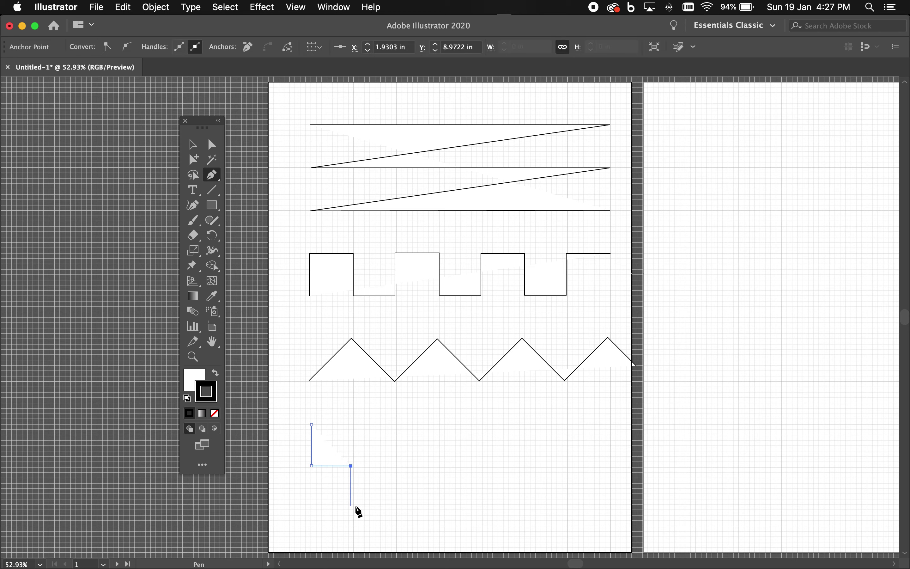
pyautogui.click(351, 509)
pyautogui.click(397, 509)
pyautogui.click(398, 468)
pyautogui.click(438, 469)
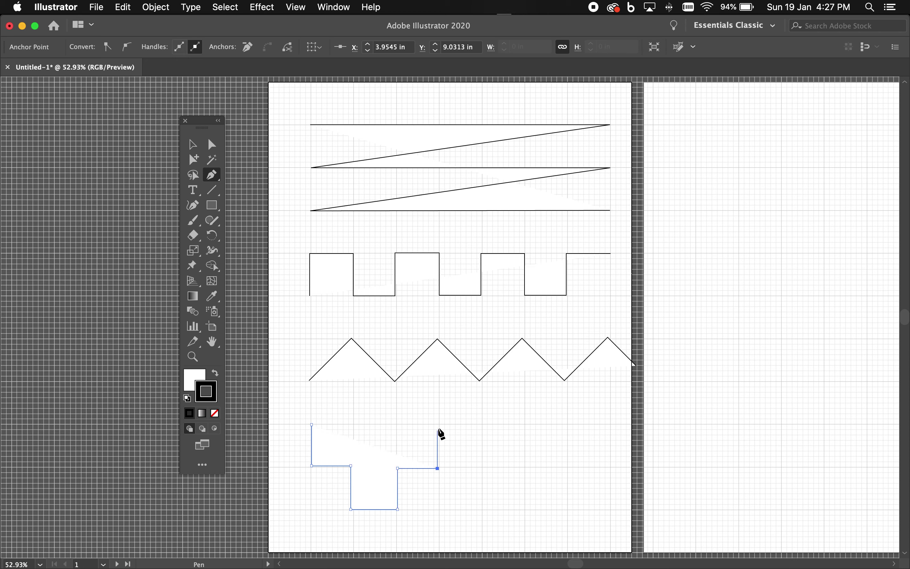
pyautogui.click(438, 424)
pyautogui.click(483, 425)
pyautogui.click(483, 466)
pyautogui.click(524, 466)
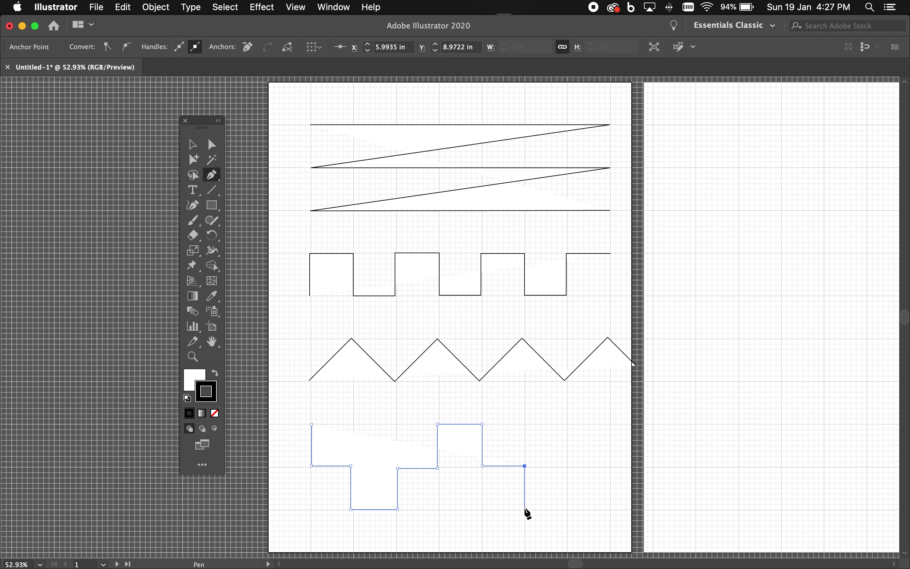
pyautogui.click(525, 508)
pyautogui.click(566, 507)
pyautogui.click(566, 466)
pyautogui.click(610, 466)
pyautogui.click(609, 425)
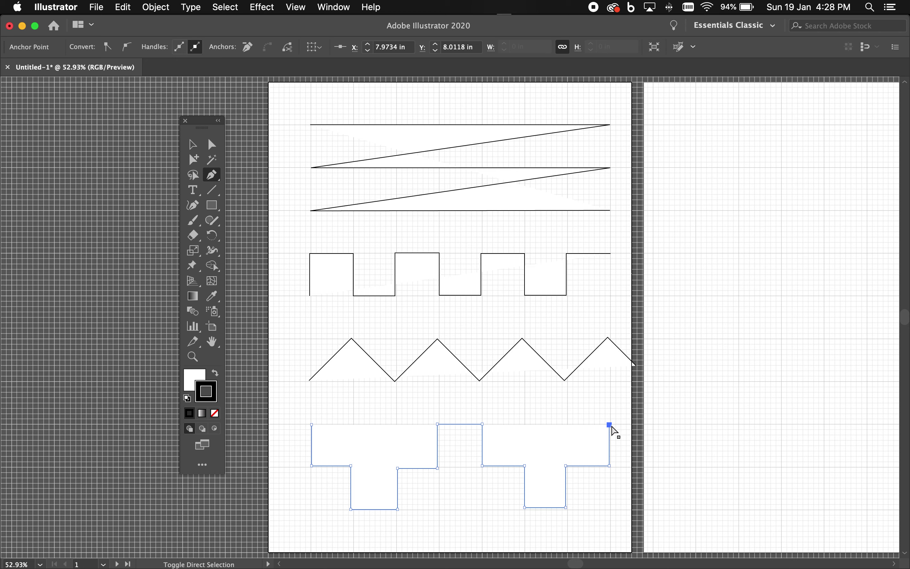
pyautogui.press('Escape')
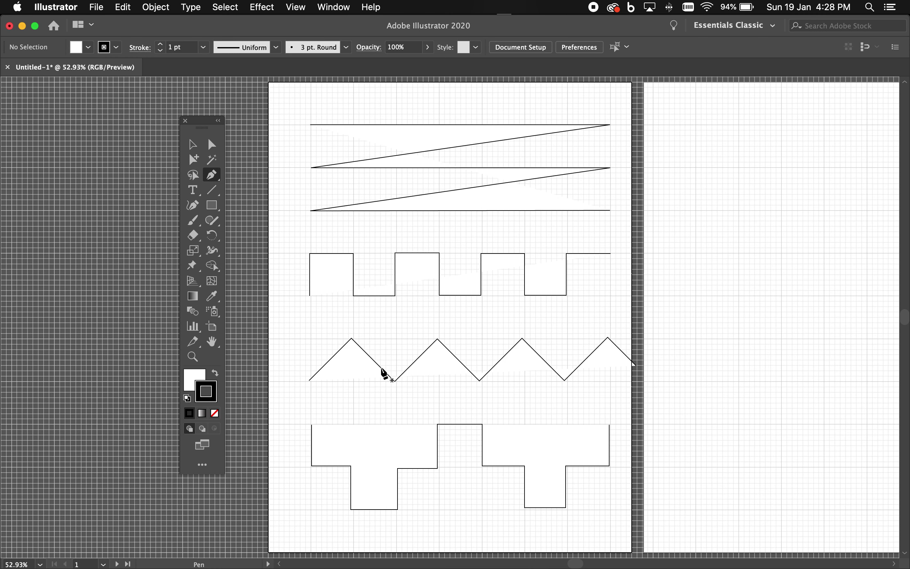
# Zoom and pan to the first box of the square wave and select the path
pyautogui.click(193, 145)
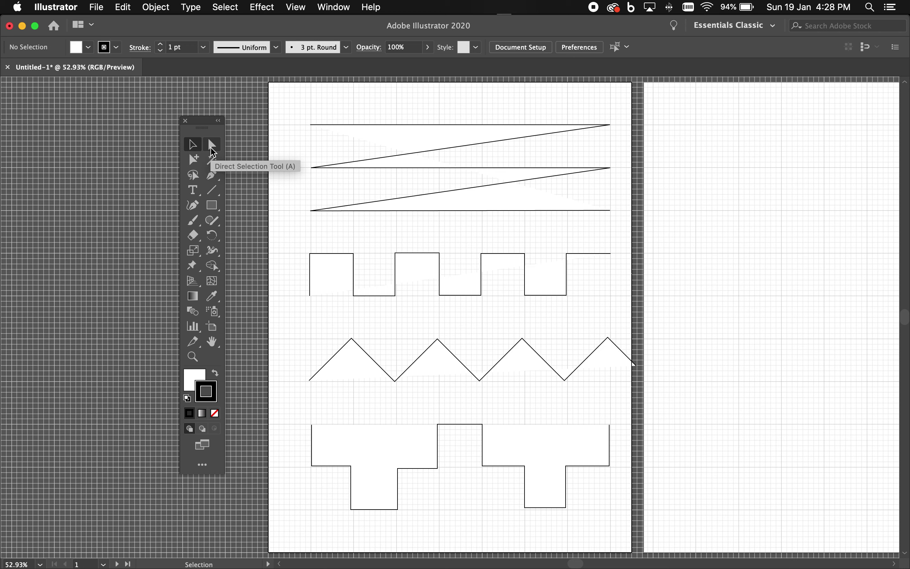
pyautogui.hotkey('ctrl', 'space')
pyautogui.moveTo(289, 231)
pyautogui.mouseDown()
pyautogui.moveTo(388, 260)
pyautogui.moveTo(489, 331)
pyautogui.mouseUp()
pyautogui.press('space')
pyautogui.moveTo(399, 260); pyautogui.dragTo(619, 288)
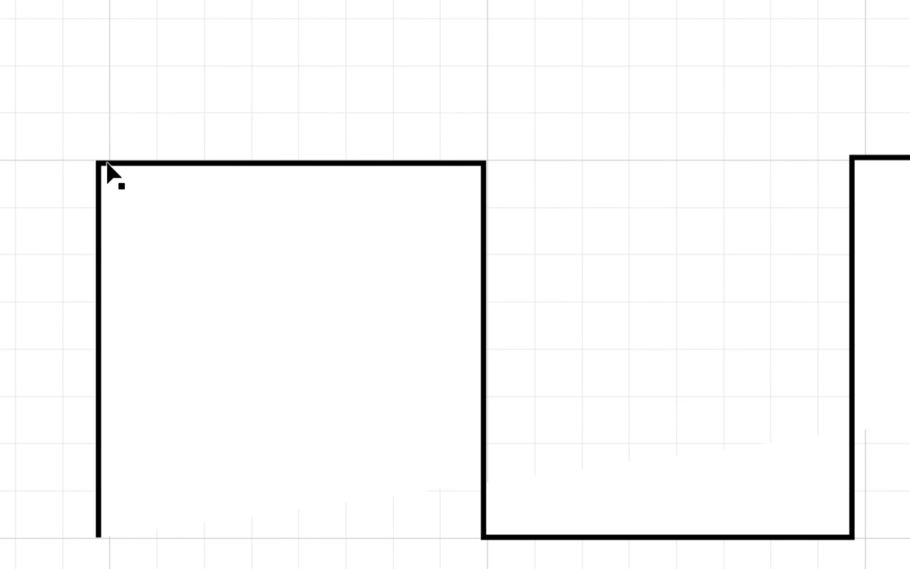
pyautogui.click(105, 168)
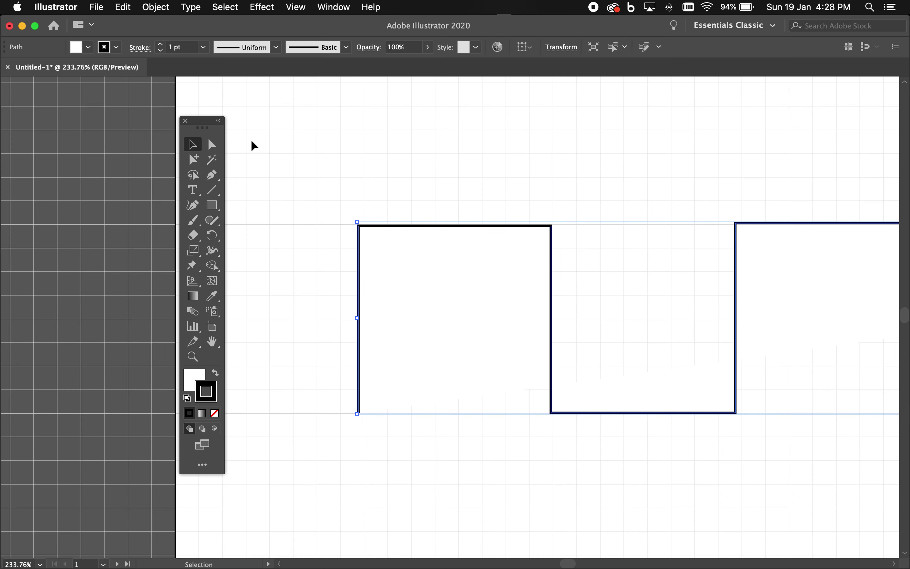
# Round the first box's top-left live corner, leaving its top-right corner sharp
pyautogui.click(213, 146)
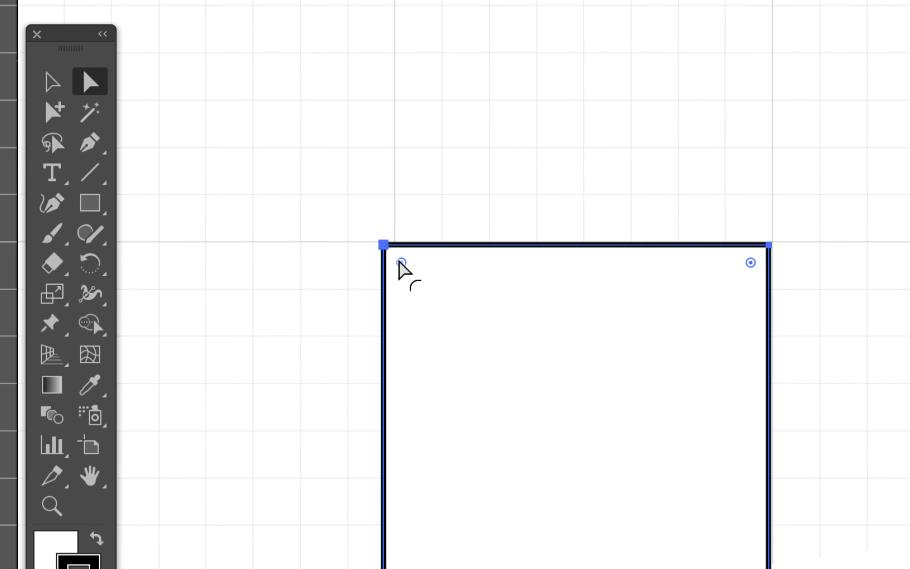
pyautogui.click(383, 245)
pyautogui.moveTo(401, 262); pyautogui.dragTo(456, 320)
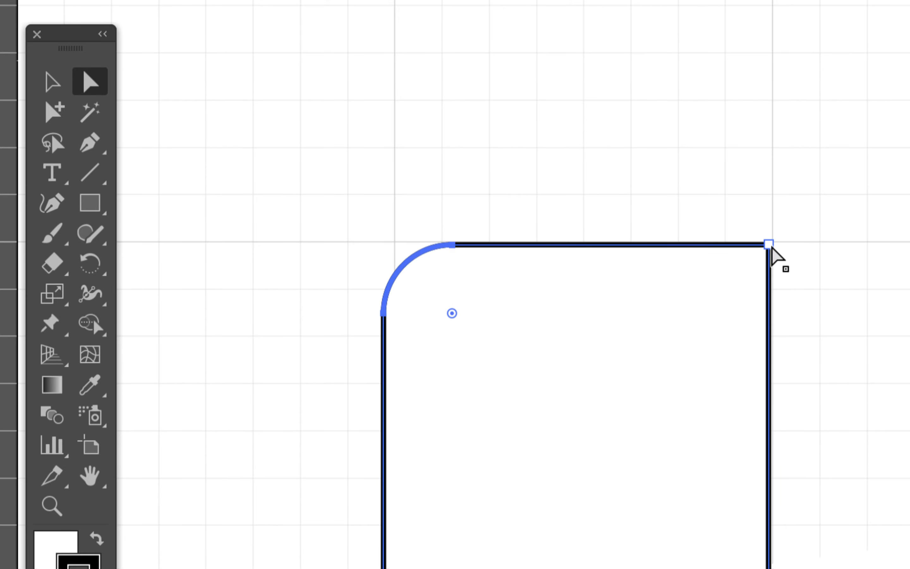
pyautogui.click(769, 245)
pyautogui.moveTo(751, 263); pyautogui.dragTo(699, 306)
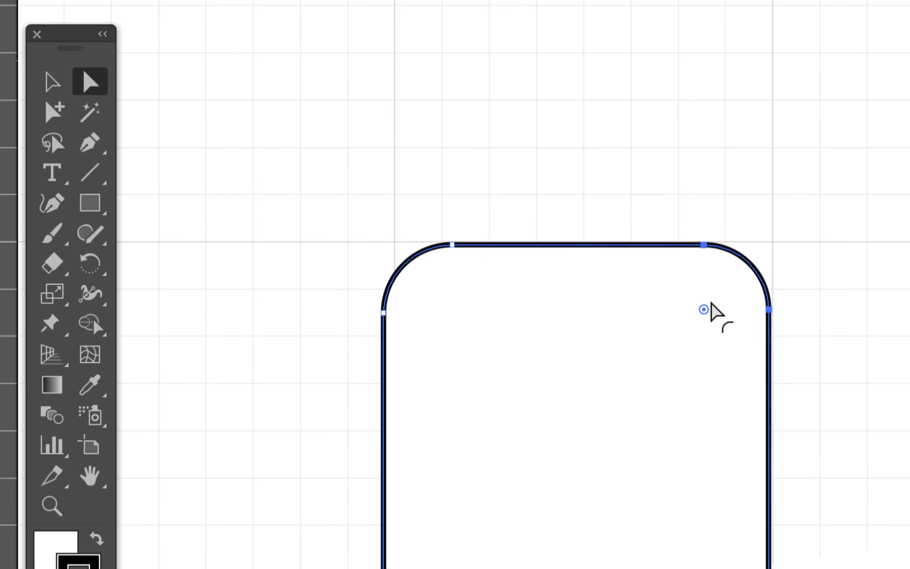
pyautogui.moveTo(703, 309); pyautogui.dragTo(775, 252)
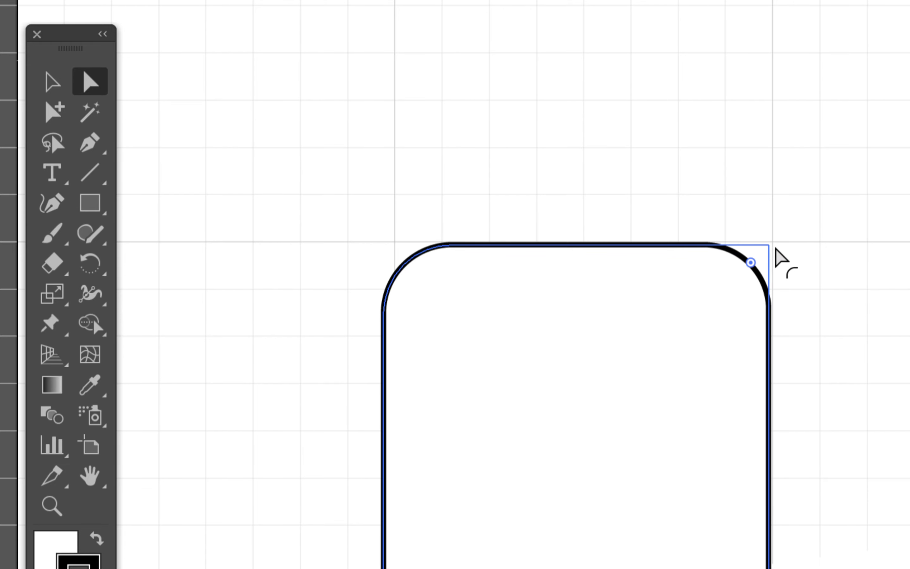
pyautogui.moveTo(774, 251); pyautogui.dragTo(776, 249)
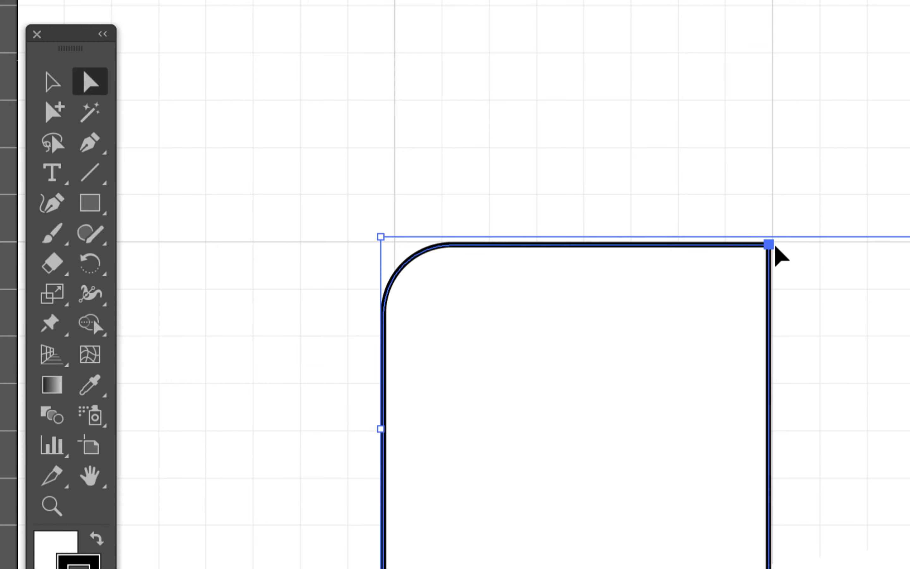
pyautogui.hotkey('ctrl', '0')
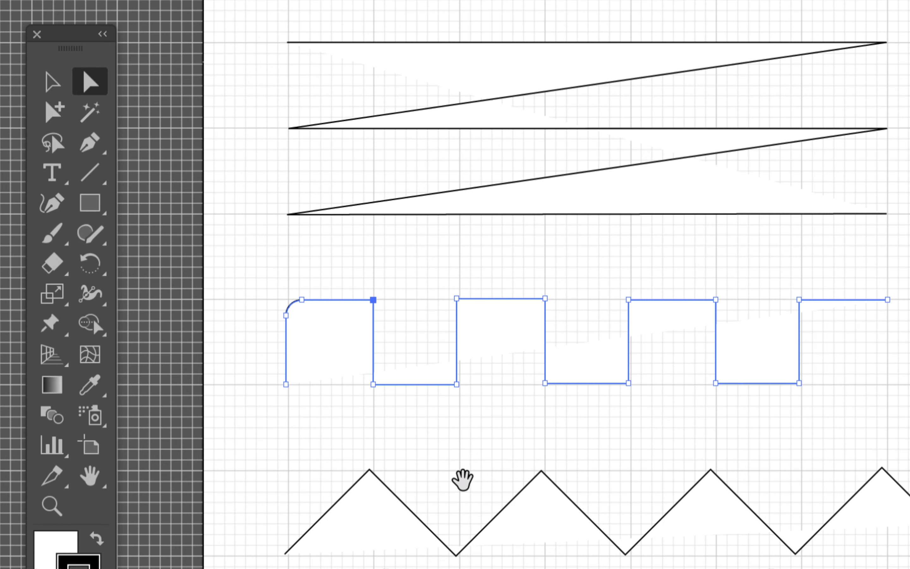
# Zoom in on the zigzag row and round its first peak
pyautogui.moveTo(461, 480); pyautogui.dragTo(467, 367)
pyautogui.moveTo(270, 332); pyautogui.dragTo(672, 493)
pyautogui.moveTo(218, 275); pyautogui.dragTo(520, 256)
pyautogui.click(424, 149)
pyautogui.moveTo(425, 174); pyautogui.dragTo(427, 253)
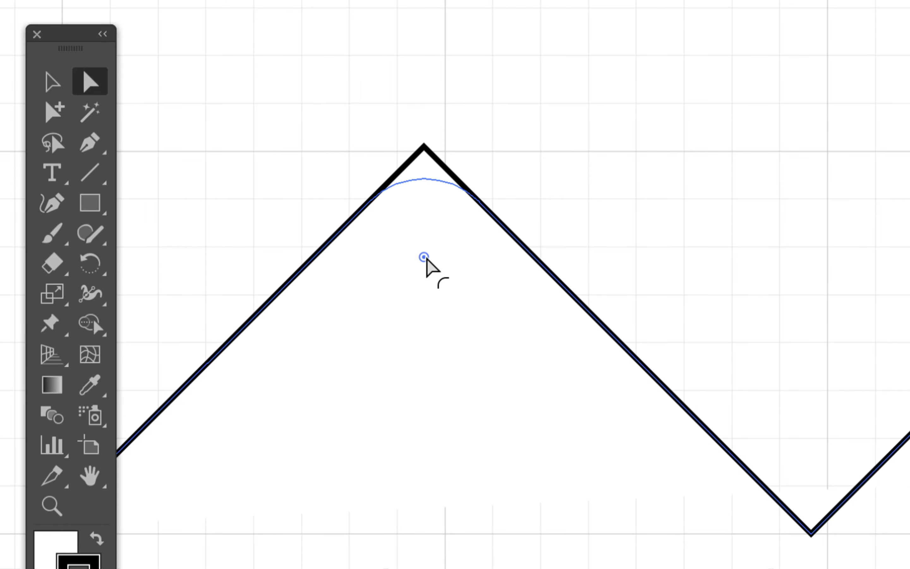
pyautogui.moveTo(427, 248); pyautogui.dragTo(428, 254)
# Round the zigzag's second valley with its live-corner widget
pyautogui.hotkey('ctrl', '-')
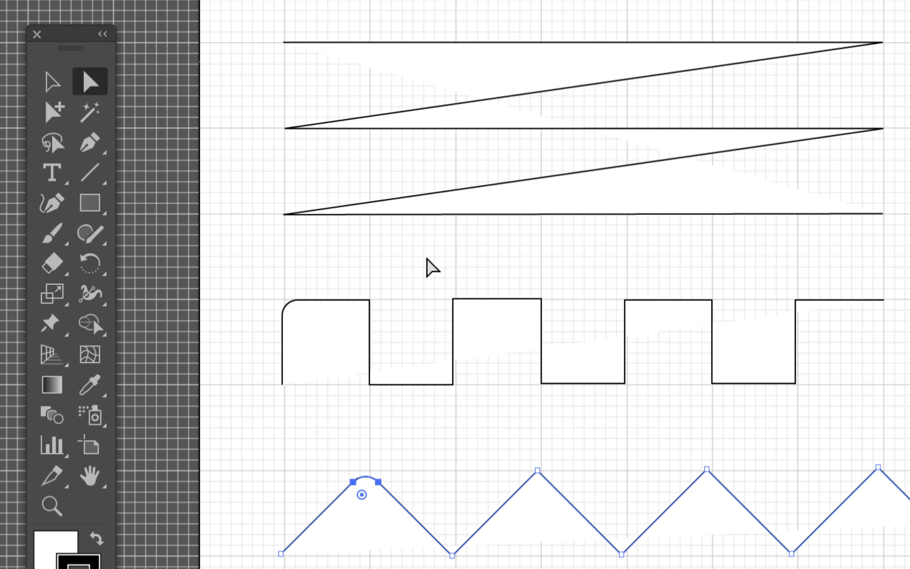
pyautogui.hscroll(2, 427, 264)
pyautogui.click(521, 471)
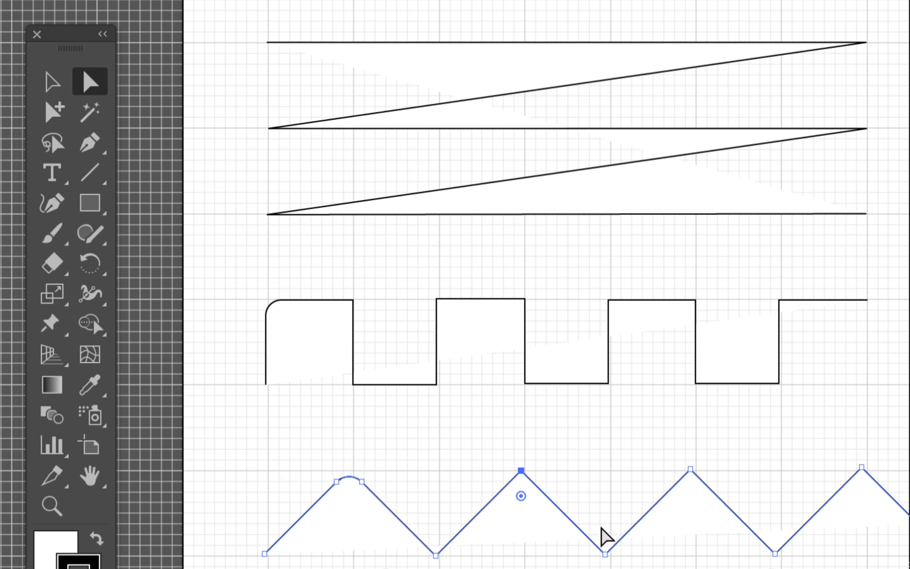
pyautogui.moveTo(603, 502); pyautogui.dragTo(544, 411)
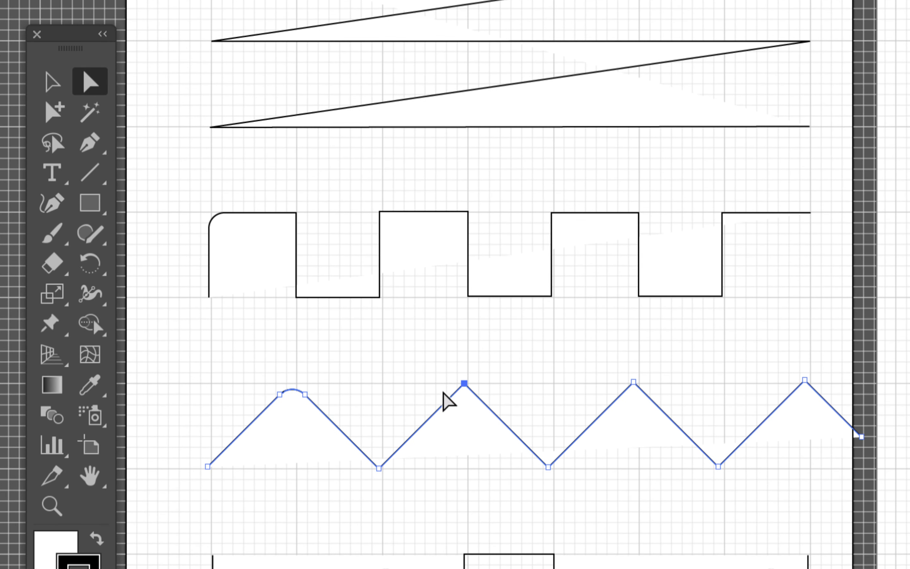
pyautogui.click(546, 467)
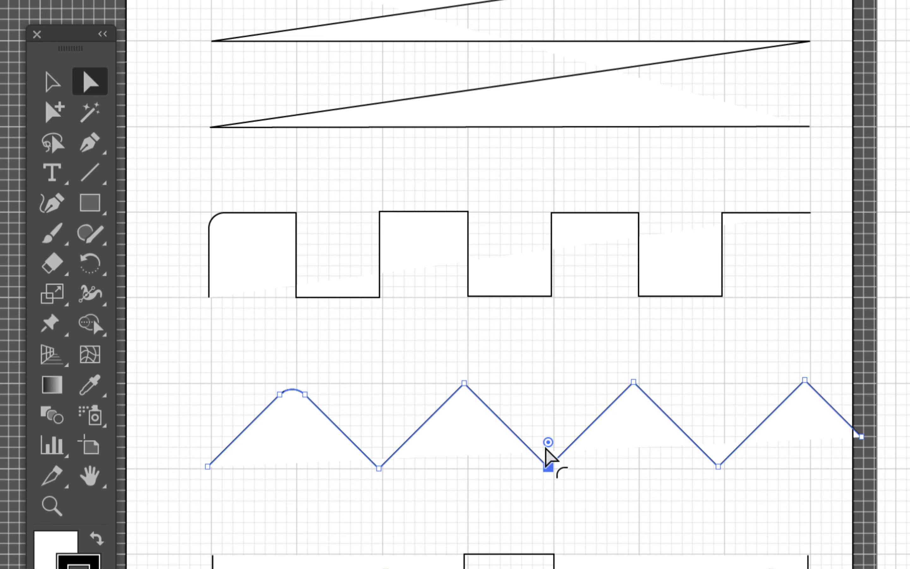
pyautogui.moveTo(548, 443); pyautogui.dragTo(548, 416)
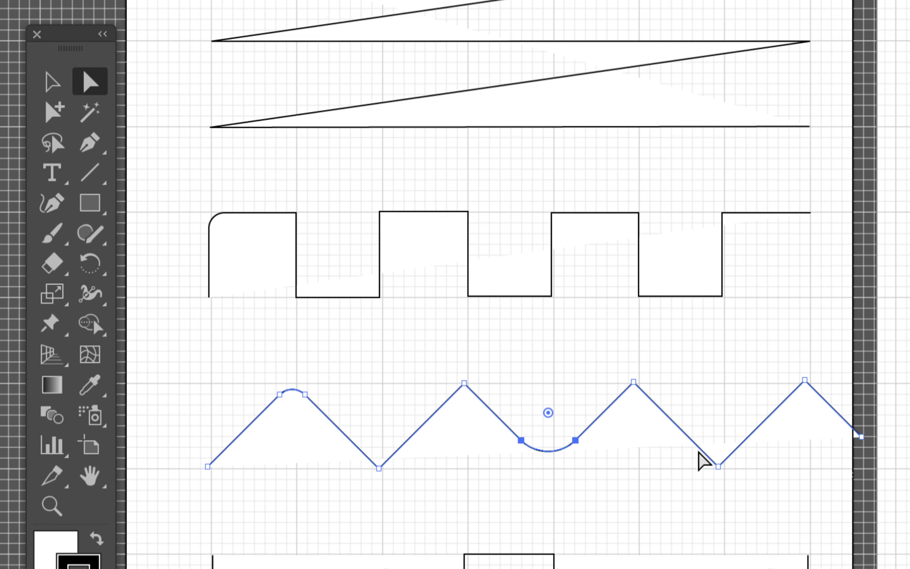
# Drag the third peak down to valley level and round it into a shallow dip
pyautogui.click(719, 467)
pyautogui.moveTo(634, 382); pyautogui.dragTo(634, 397)
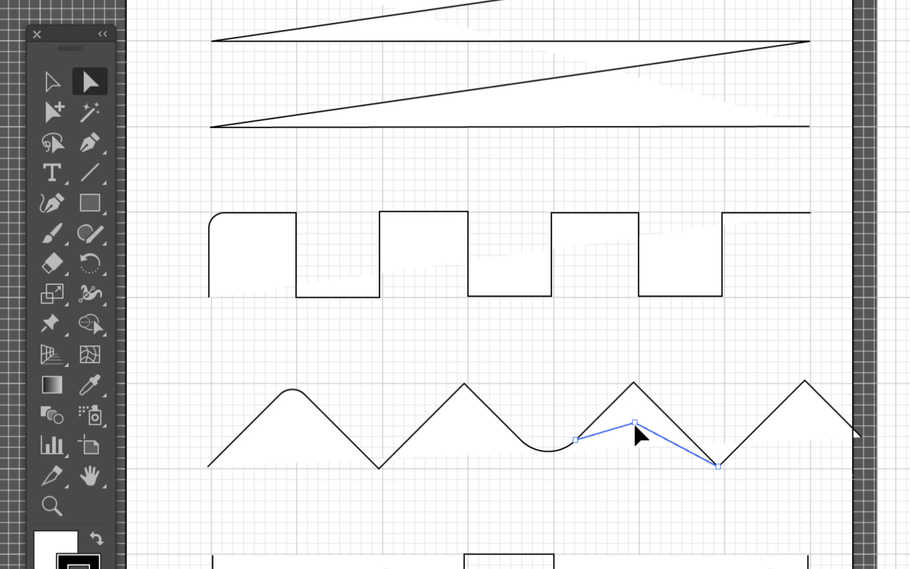
pyautogui.moveTo(633, 398)
pyautogui.mouseDown()
pyautogui.moveTo(640, 469)
pyautogui.moveTo(632, 470)
pyautogui.mouseUp()
pyautogui.moveTo(639, 444); pyautogui.dragTo(675, 421)
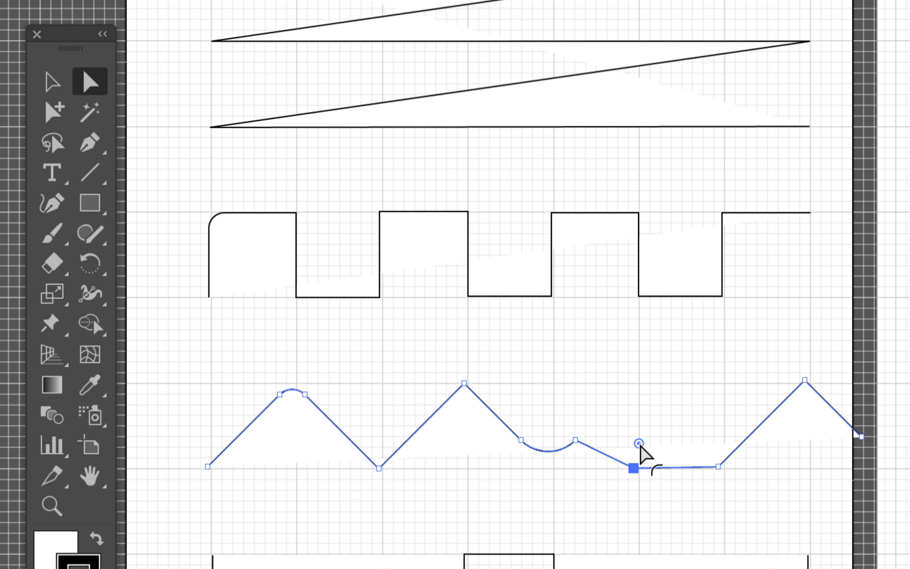
pyautogui.keyDown('shift'); pyautogui.click(648, 468); pyautogui.keyUp('shift')
pyautogui.scroll(3, 586, 492)
pyautogui.hscroll(-3, 585, 492)
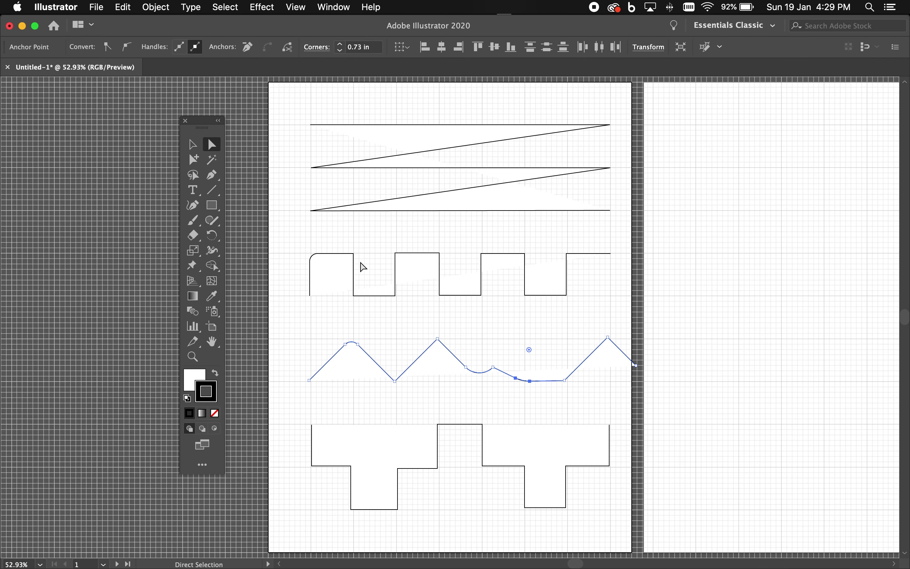
pyautogui.moveTo(626, 265); pyautogui.dragTo(492, 277)
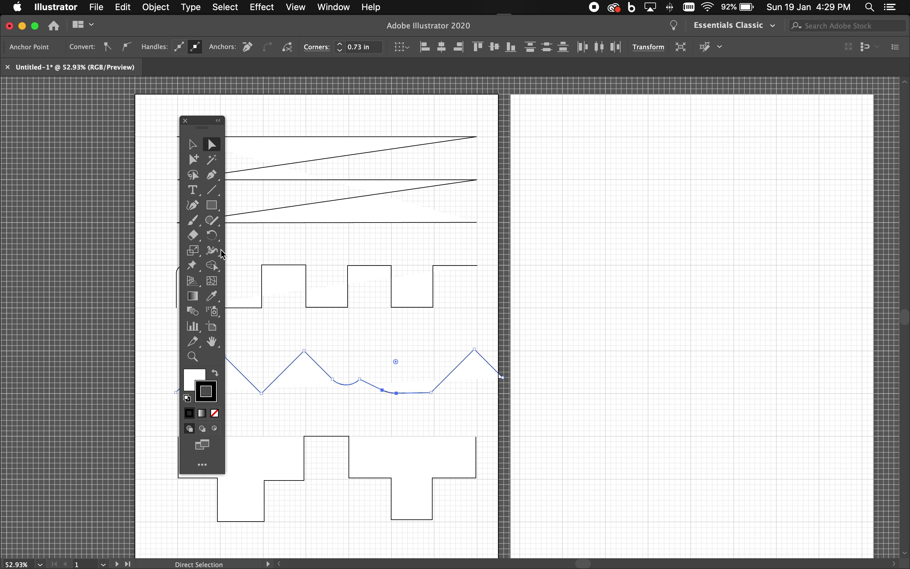
# Select the Pen tool, pan to the empty second artboard, and park the Tools panel beside it
pyautogui.click(214, 175)
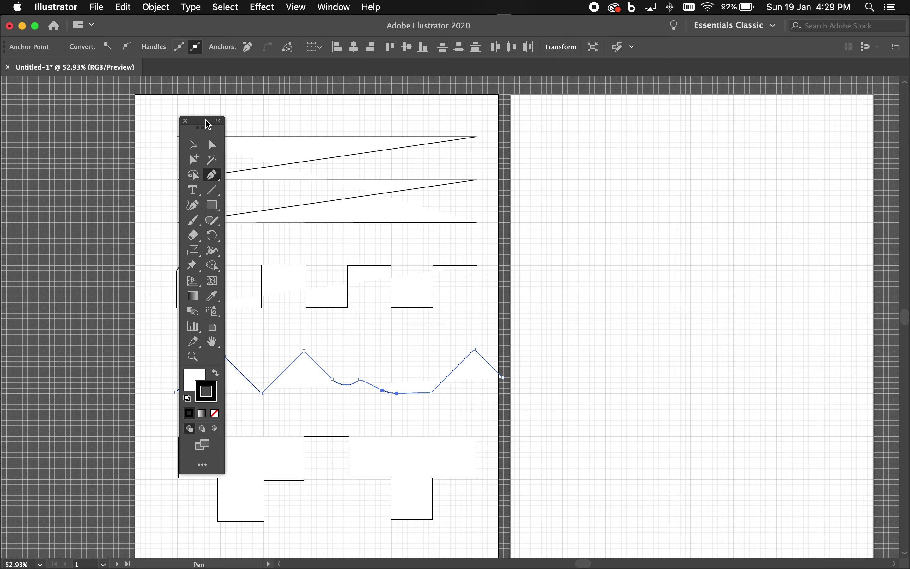
pyautogui.moveTo(208, 123); pyautogui.dragTo(477, 120)
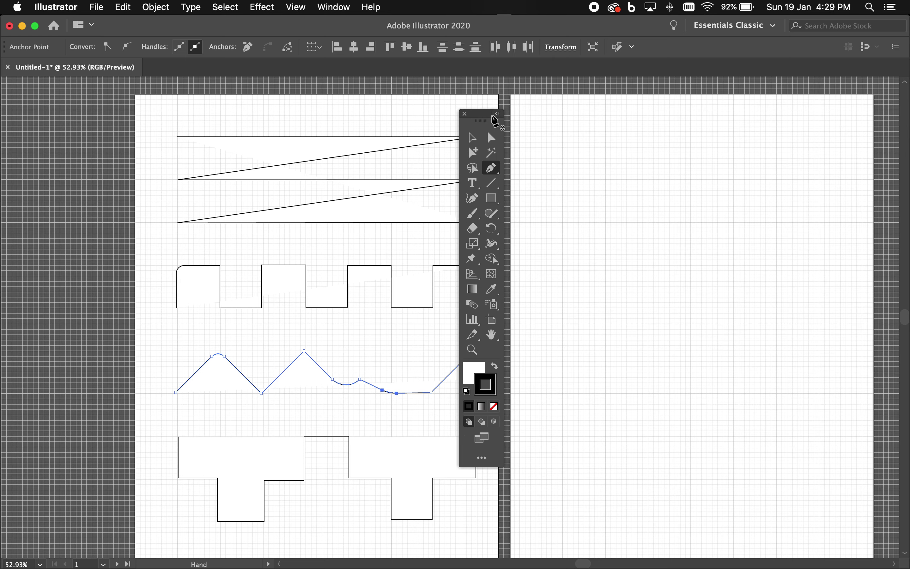
pyautogui.moveTo(477, 120); pyautogui.dragTo(210, 121)
pyautogui.press('space')
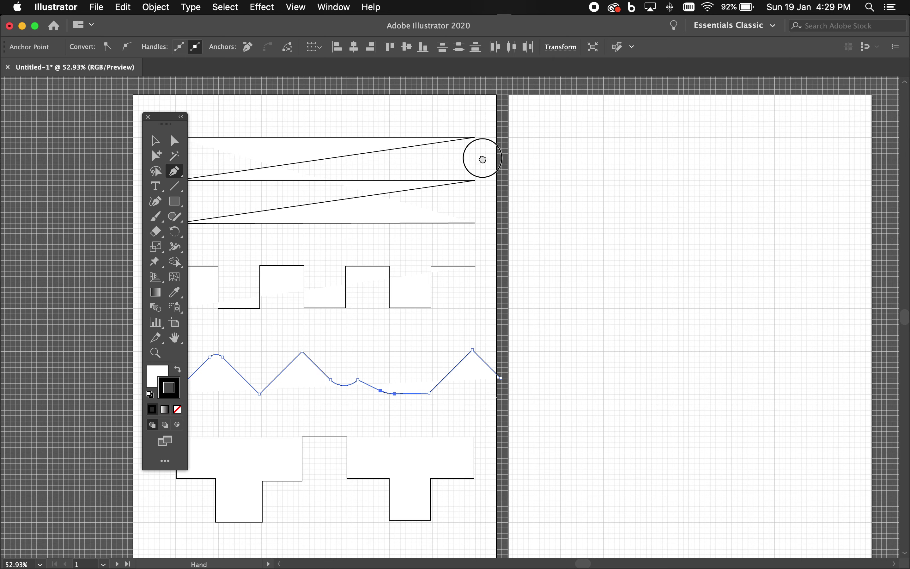
pyautogui.moveTo(482, 155)
pyautogui.mouseDown()
pyautogui.moveTo(362, 157)
pyautogui.moveTo(703, 330)
pyautogui.mouseUp()
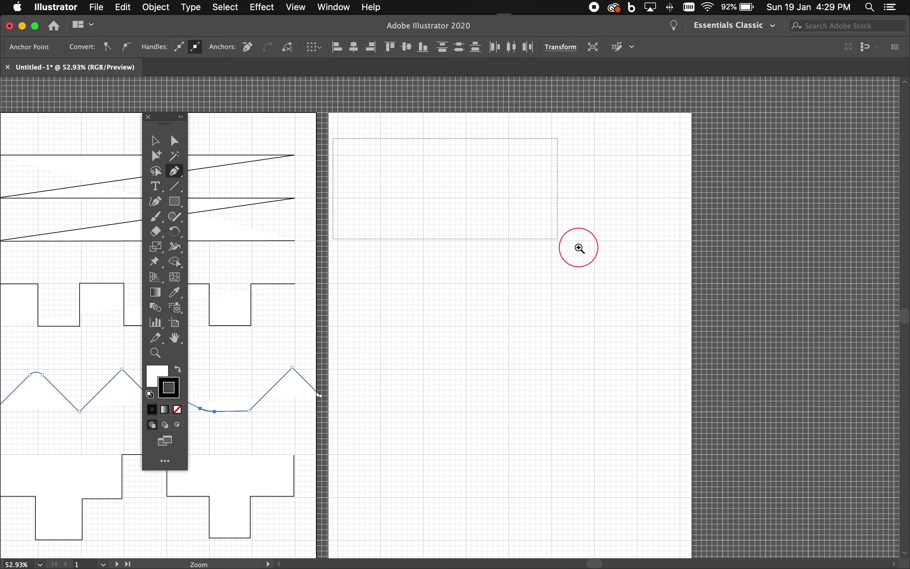
pyautogui.moveTo(315, 288); pyautogui.dragTo(506, 279)
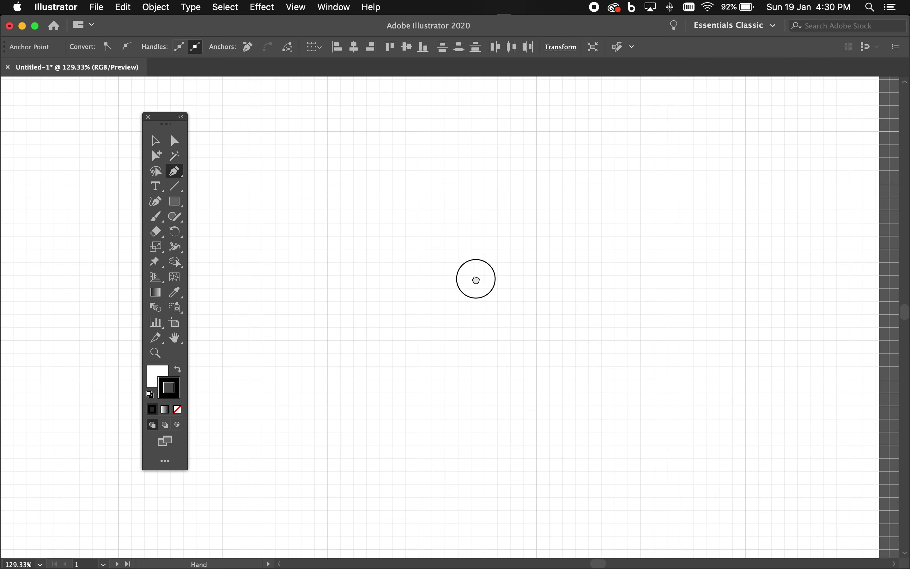
pyautogui.moveTo(169, 116); pyautogui.dragTo(111, 106)
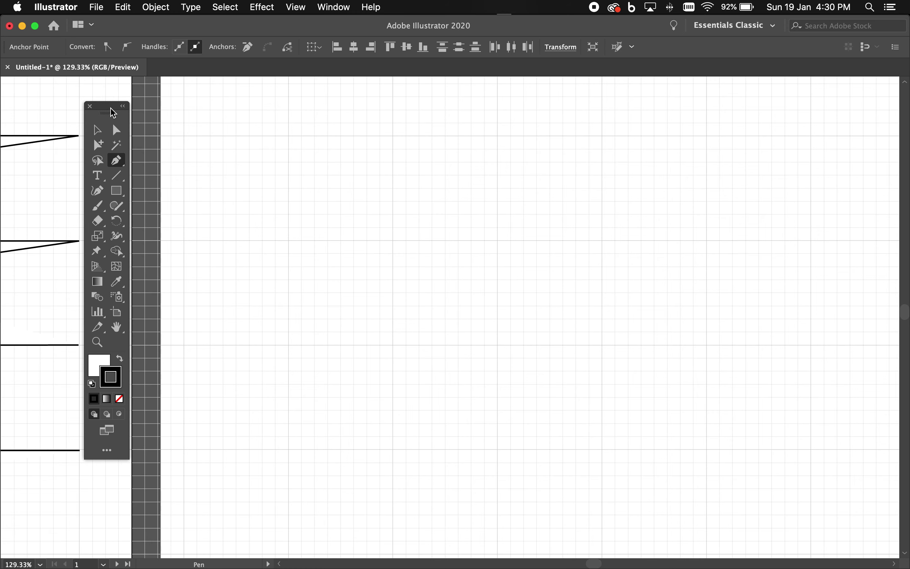
pyautogui.moveTo(111, 109); pyautogui.dragTo(129, 108)
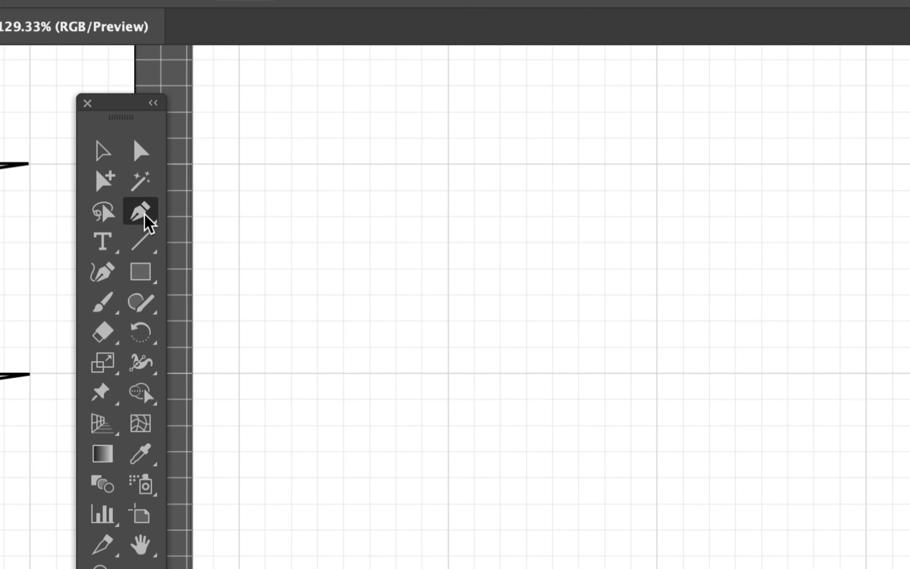
# Draw the first two arches from the baseline with smooth horizontal handles at each peak
pyautogui.click(237, 372)
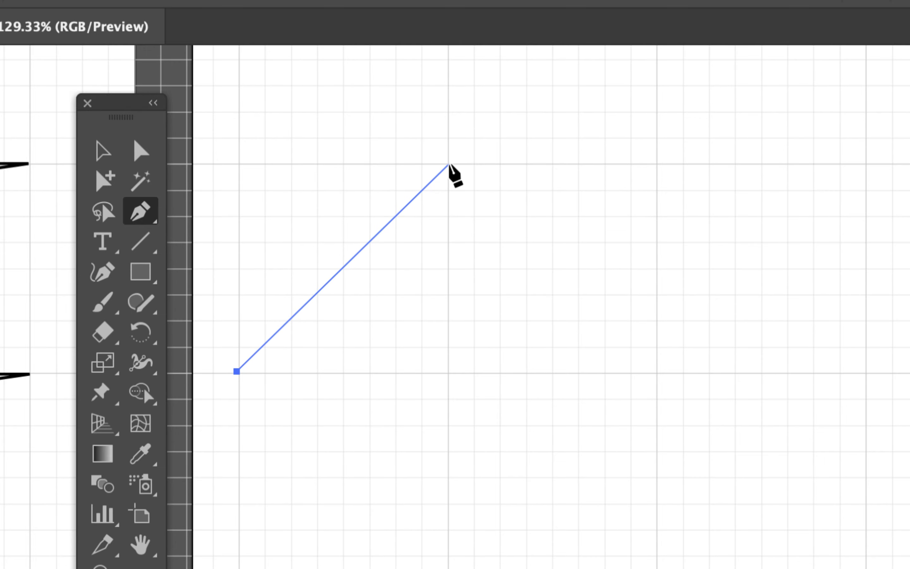
pyautogui.moveTo(449, 165); pyautogui.dragTo(653, 165)
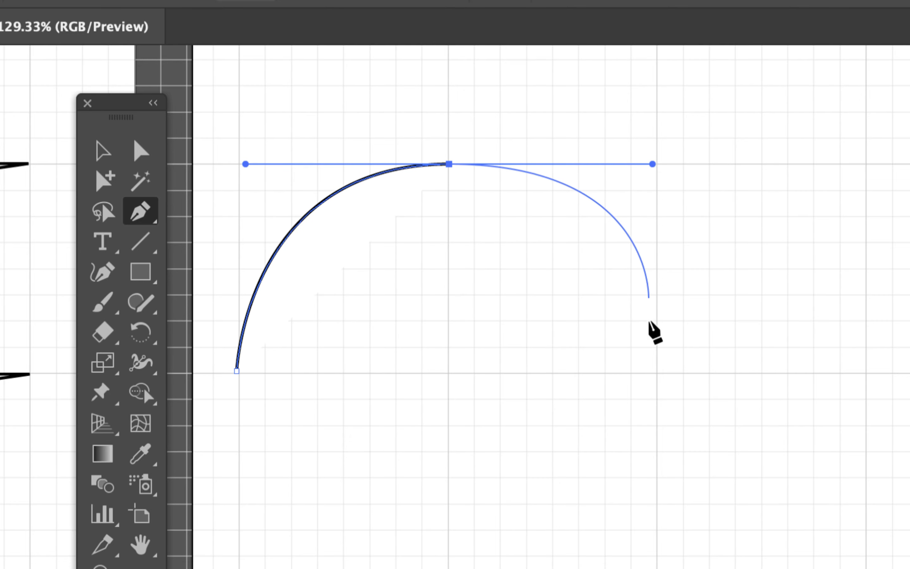
pyautogui.click(657, 373)
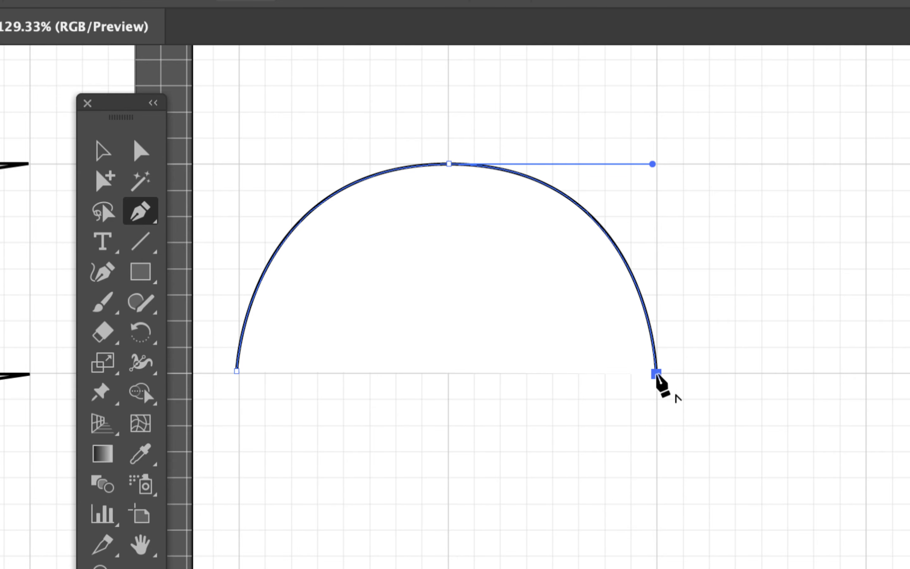
pyautogui.moveTo(716, 291); pyautogui.dragTo(549, 301)
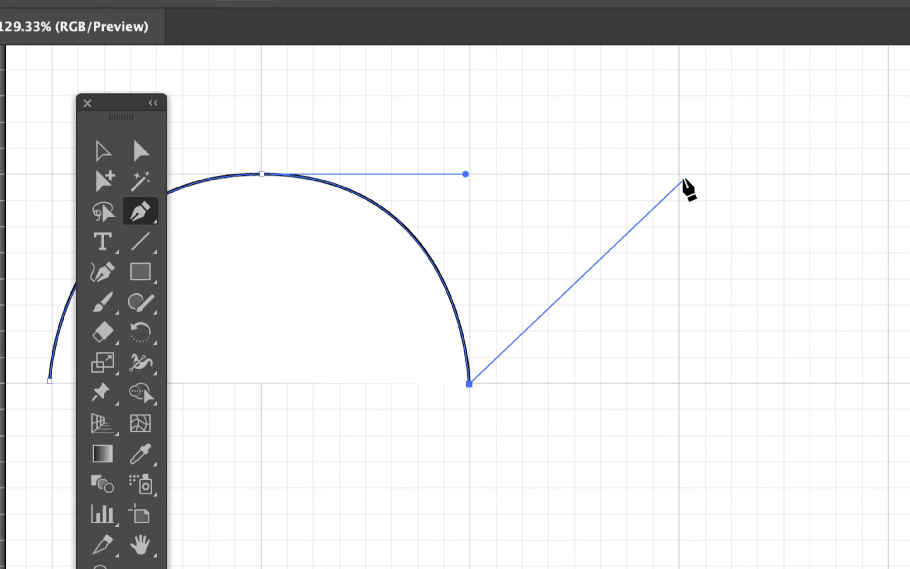
pyautogui.moveTo(678, 175); pyautogui.dragTo(885, 175)
pyautogui.moveTo(745, 270); pyautogui.dragTo(564, 247)
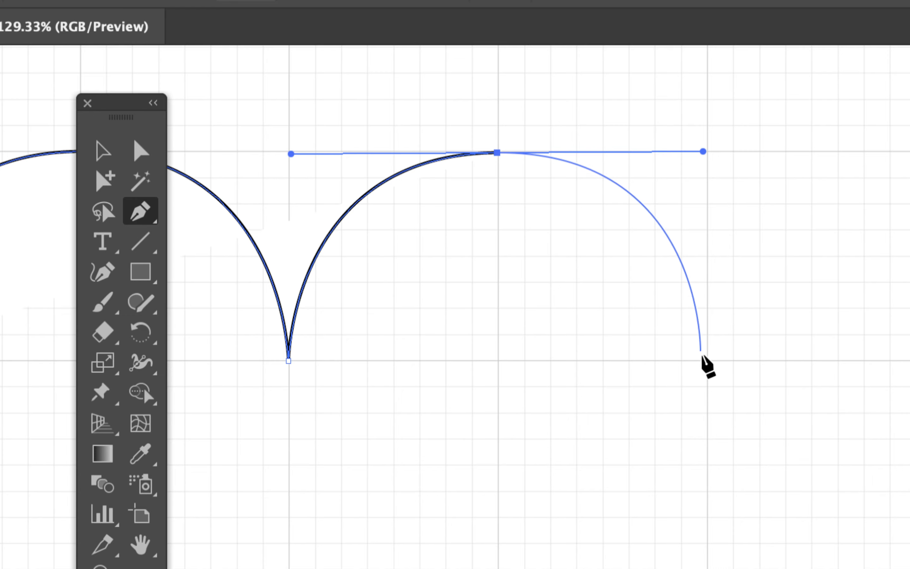
pyautogui.click(706, 360)
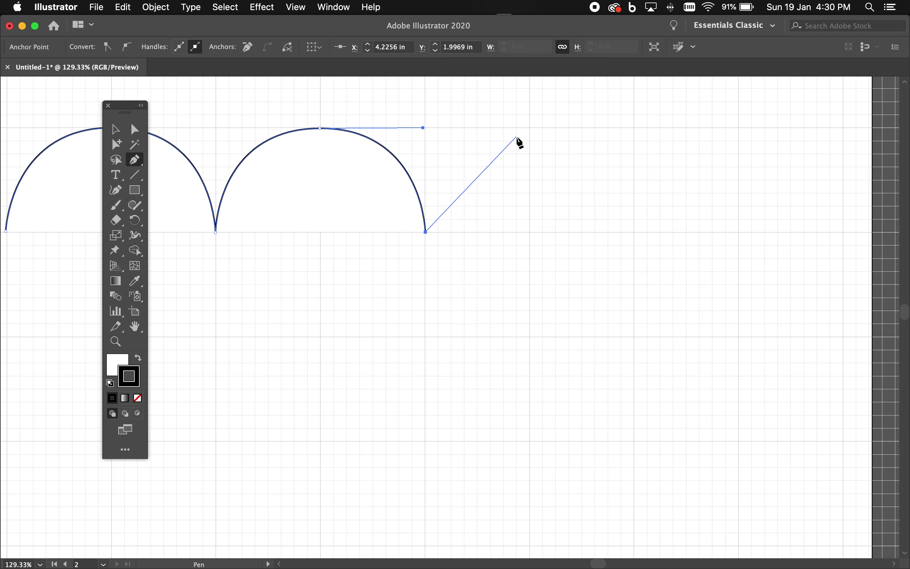
# Add the third and fourth arches with smooth peaks, then finish and deselect the row
pyautogui.click(528, 128)
pyautogui.moveTo(528, 128); pyautogui.dragTo(630, 128)
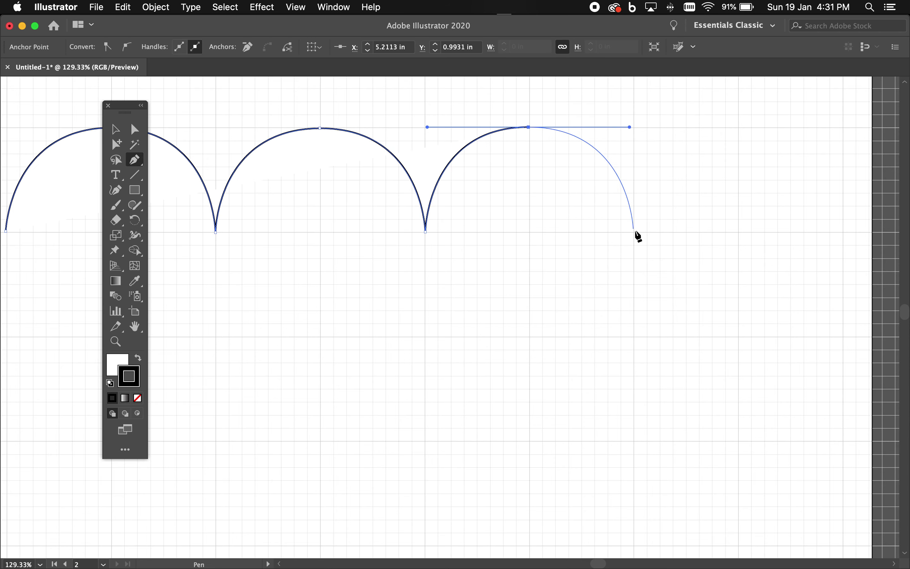
pyautogui.click(635, 231)
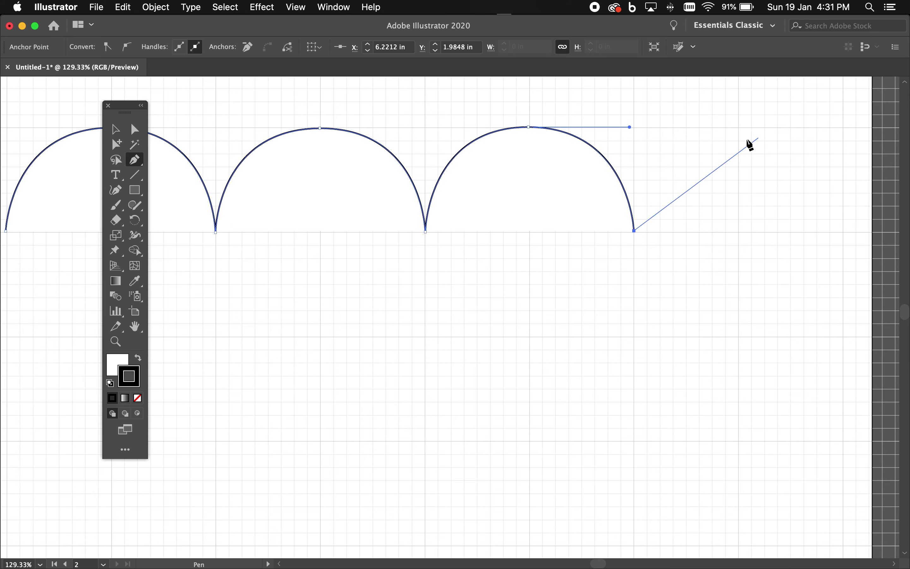
pyautogui.click(740, 128)
pyautogui.moveTo(740, 128); pyautogui.dragTo(845, 128)
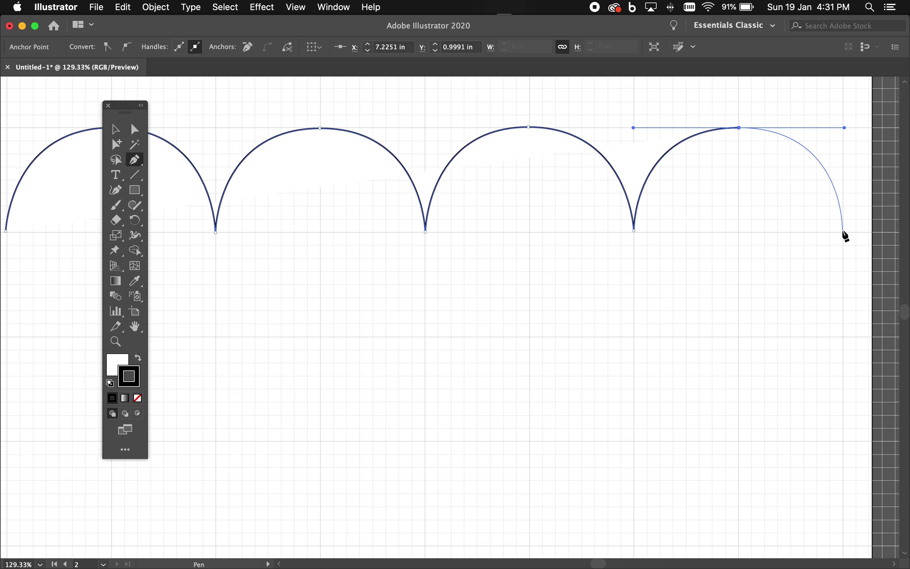
pyautogui.click(843, 230)
pyautogui.keyDown('super'); pyautogui.click(843, 235); pyautogui.keyUp('super')
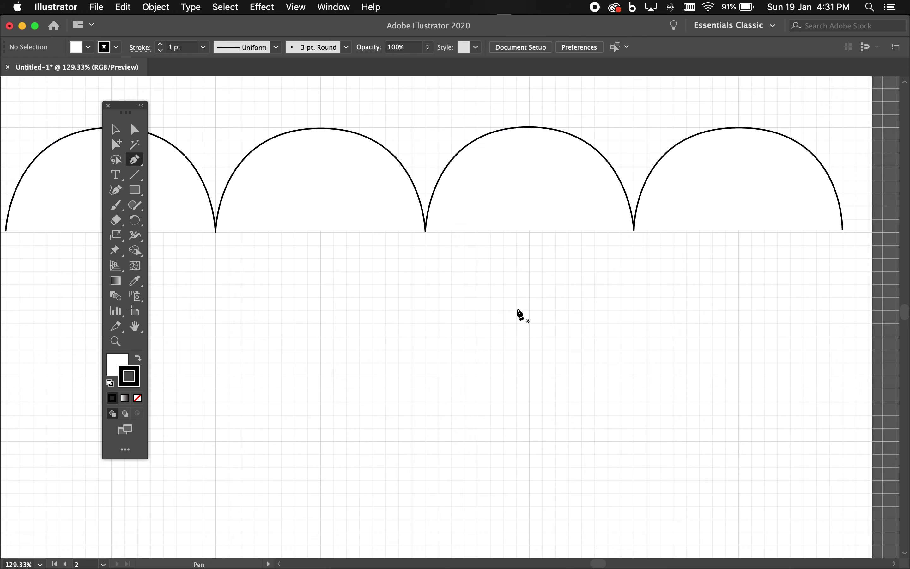
# Start the lower scallop row and draw its first two U-shaped scallops, undoing one misplaced point
pyautogui.moveTo(372, 284); pyautogui.dragTo(541, 260)
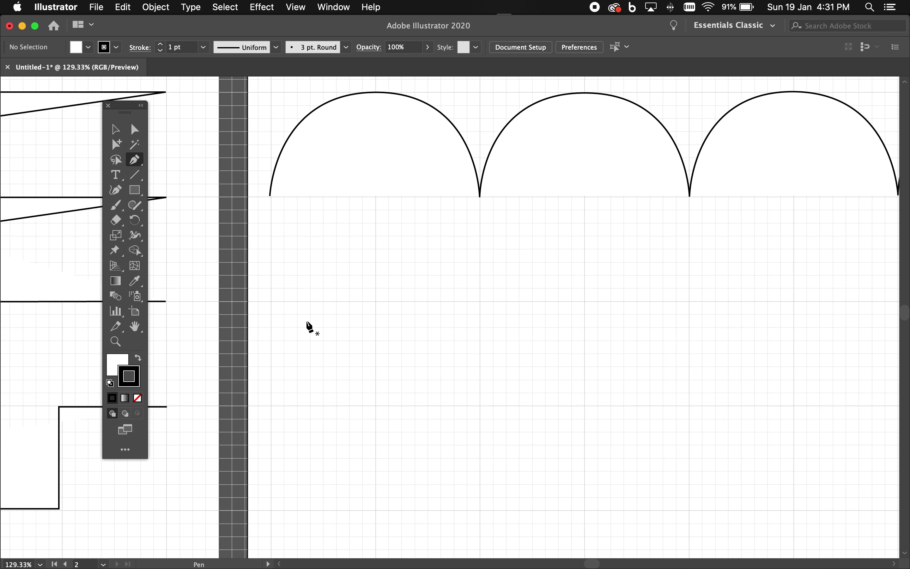
pyautogui.click(271, 301)
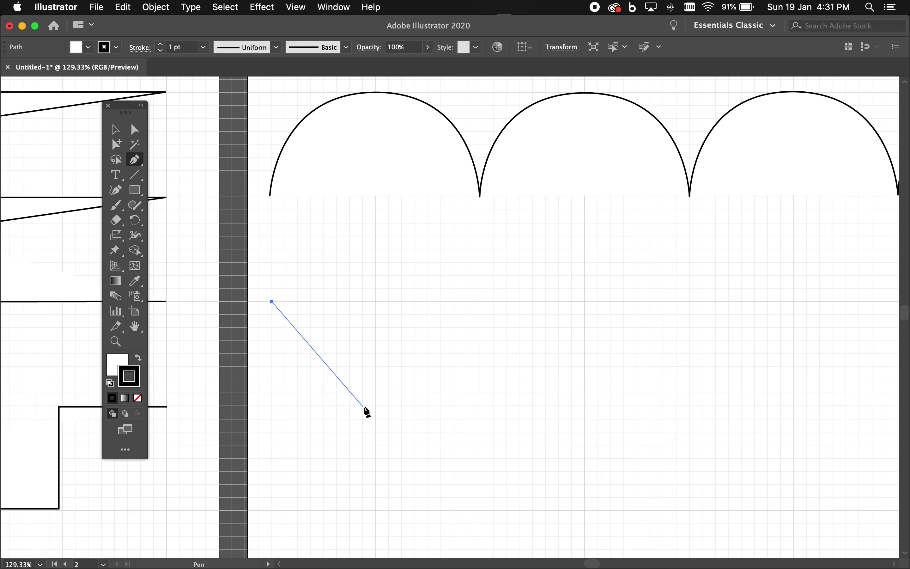
pyautogui.moveTo(376, 406); pyautogui.dragTo(440, 415)
pyautogui.press('super+z')
pyautogui.moveTo(376, 407); pyautogui.dragTo(478, 406)
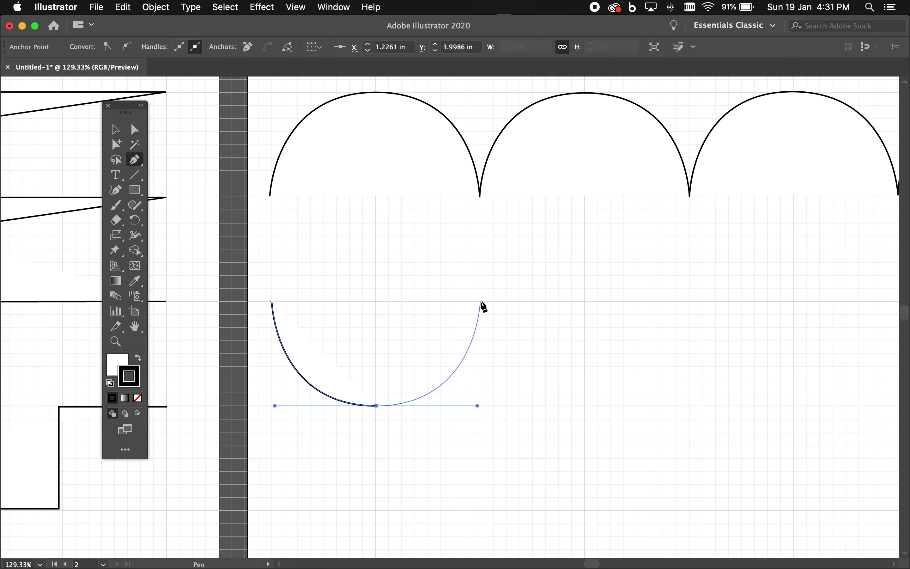
pyautogui.moveTo(480, 301)
pyautogui.mouseDown()
pyautogui.moveTo(580, 407)
pyautogui.moveTo(687, 406)
pyautogui.mouseUp()
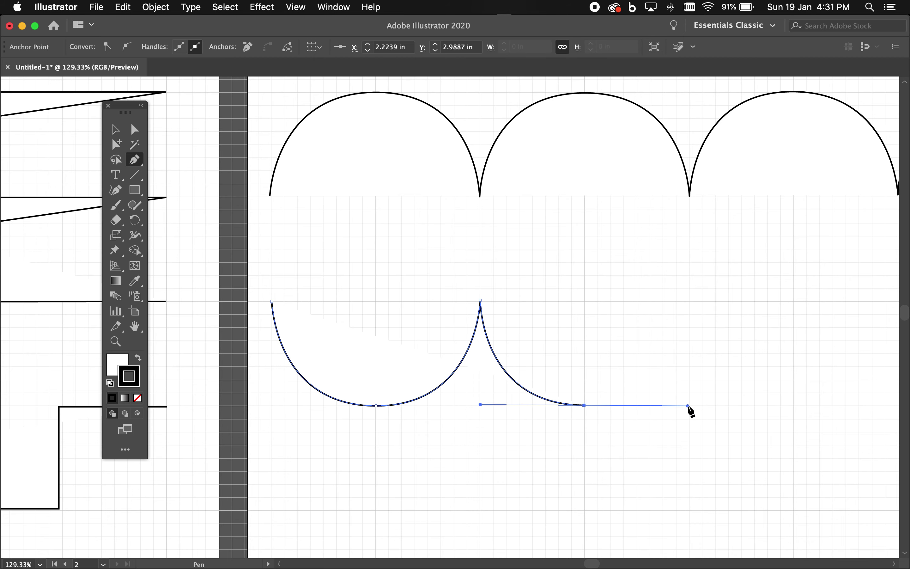
pyautogui.click(690, 301)
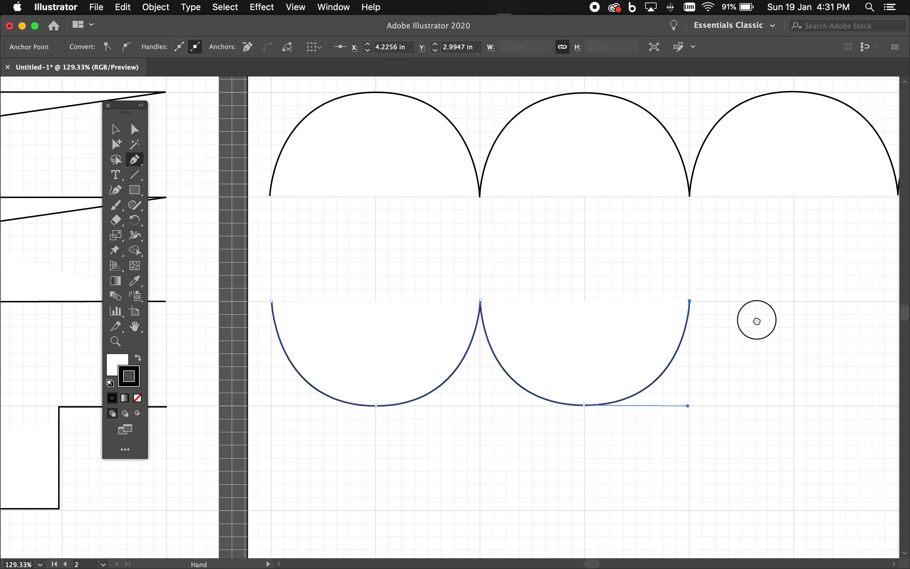
# Add the third and fourth scallops ending at top cusps, then deselect the row
pyautogui.moveTo(760, 319); pyautogui.dragTo(561, 325)
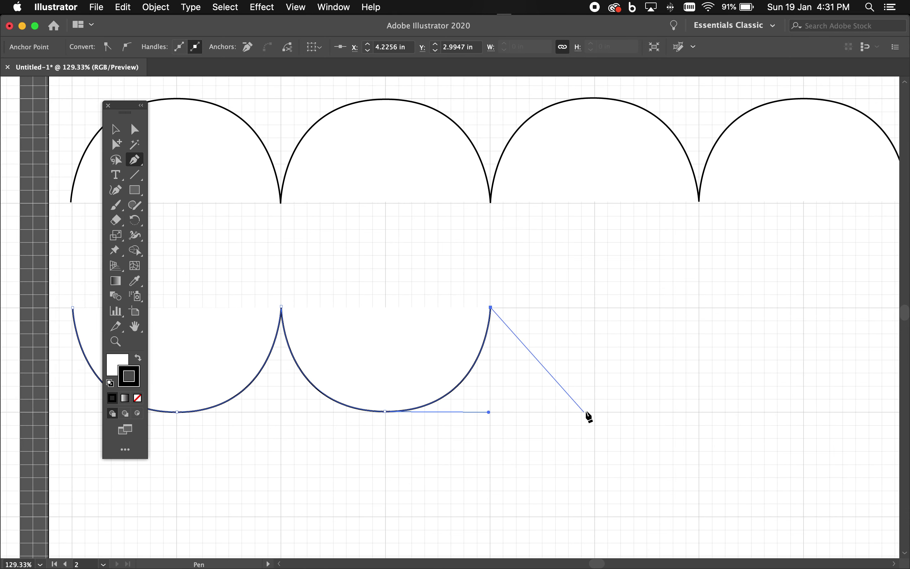
pyautogui.moveTo(595, 413); pyautogui.dragTo(694, 413)
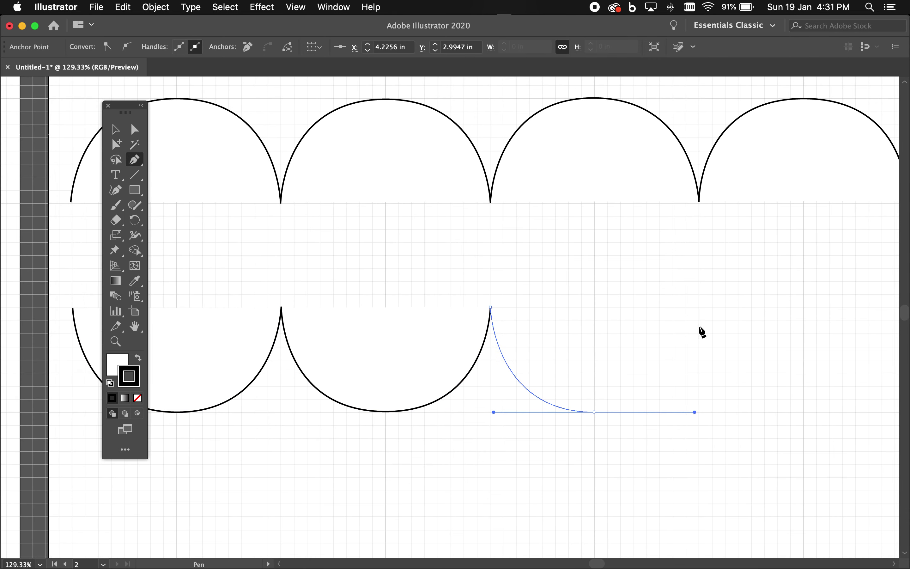
pyautogui.click(700, 308)
pyautogui.hscroll(5, 667, 325)
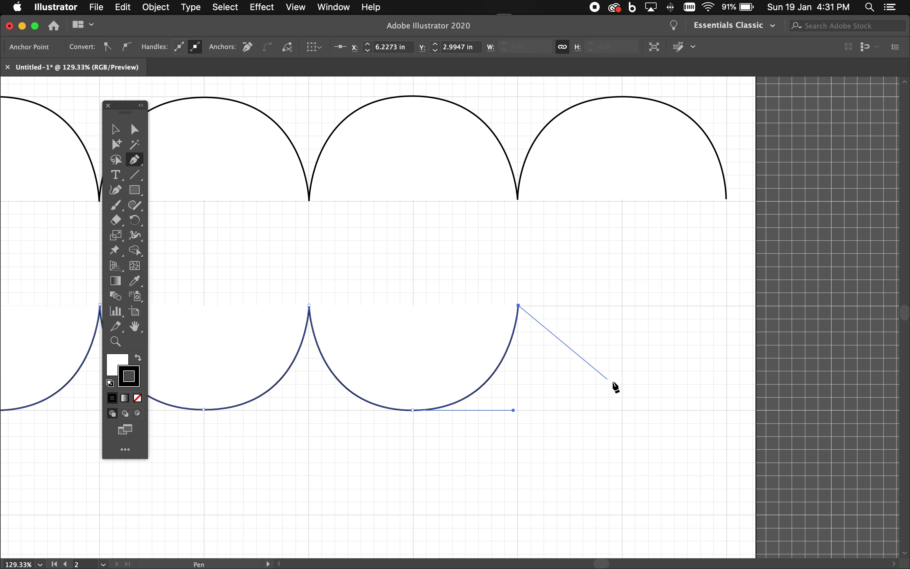
pyautogui.moveTo(623, 410); pyautogui.dragTo(729, 409)
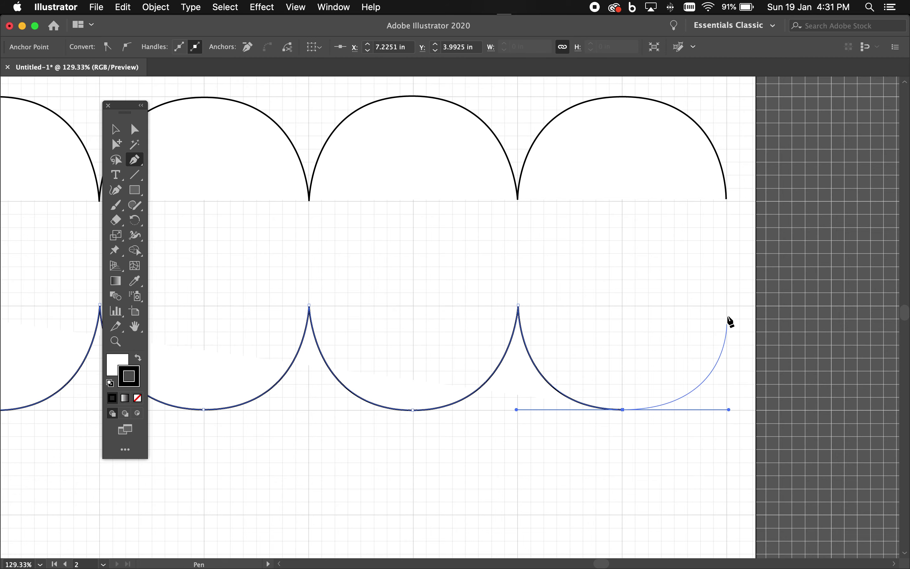
pyautogui.click(726, 305)
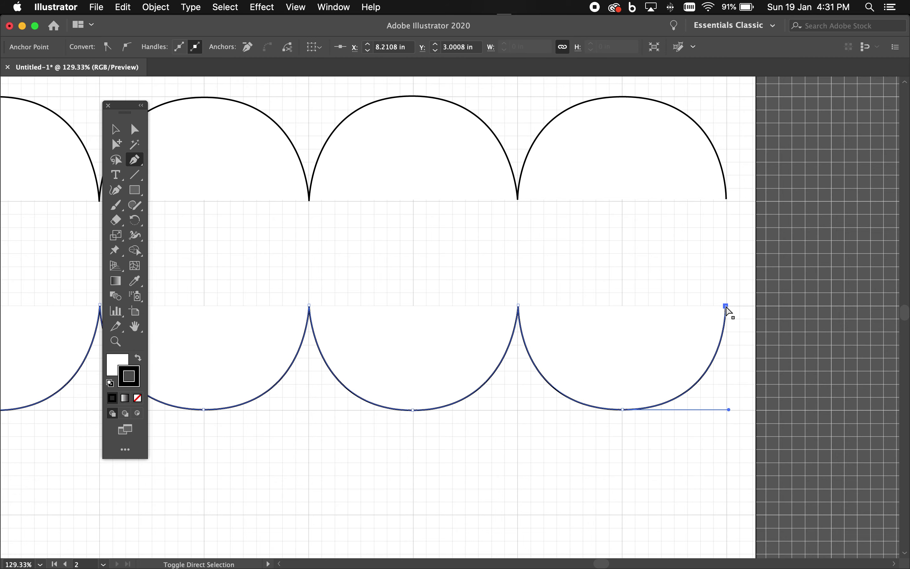
pyautogui.press('super+shift+a')
# Start a path below the scallops with the first quarter-arc and a vertical drop to the baseline
pyautogui.moveTo(553, 438)
pyautogui.mouseDown()
pyautogui.moveTo(615, 401)
pyautogui.moveTo(589, 360)
pyautogui.mouseUp()
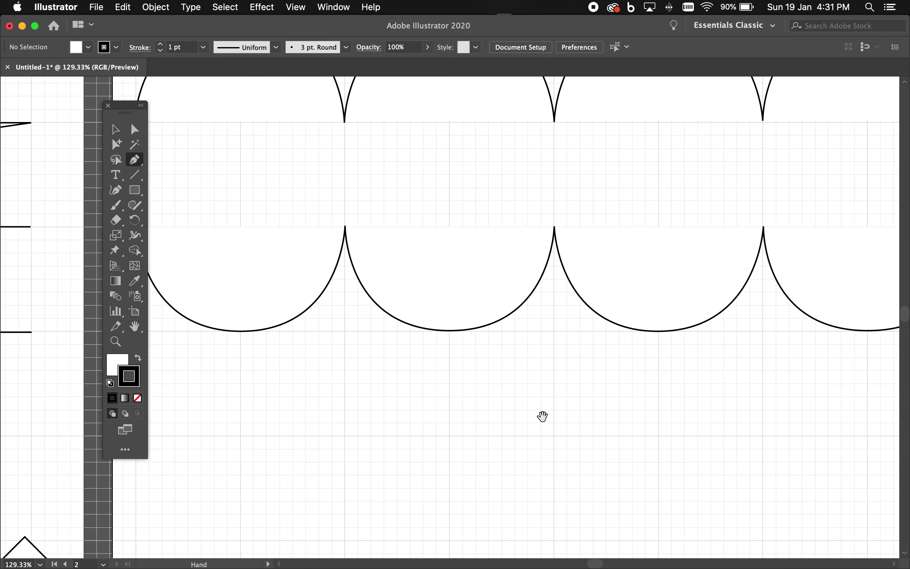
pyautogui.moveTo(417, 434); pyautogui.dragTo(508, 449)
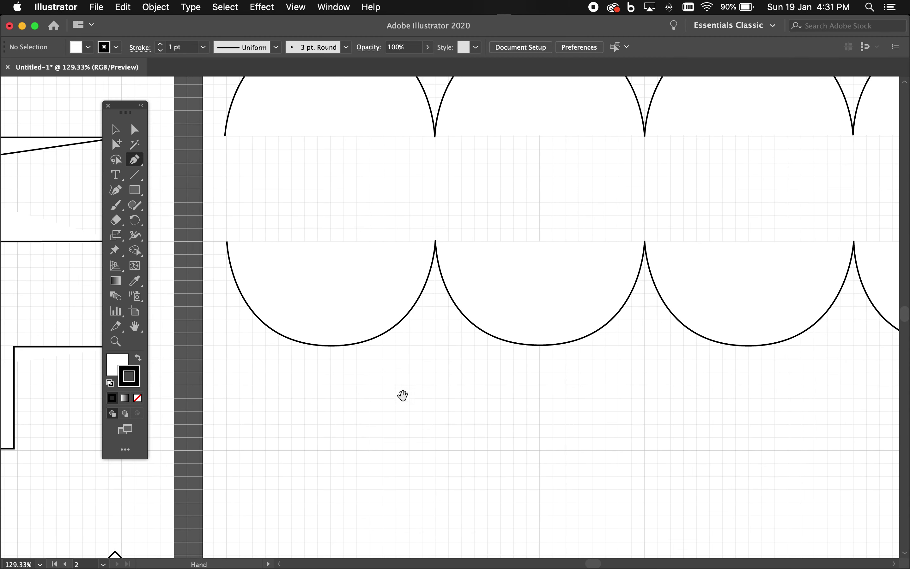
pyautogui.moveTo(402, 395); pyautogui.dragTo(382, 299)
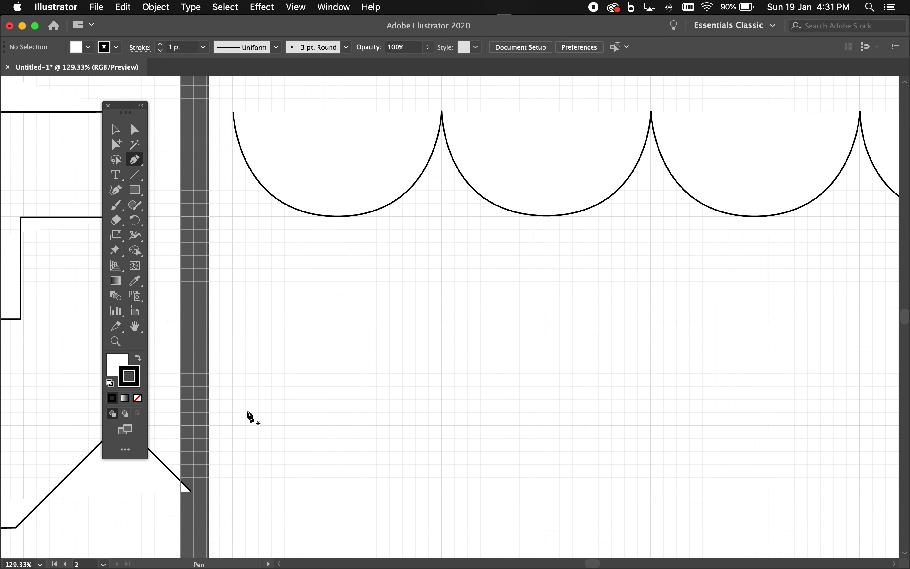
pyautogui.click(231, 423)
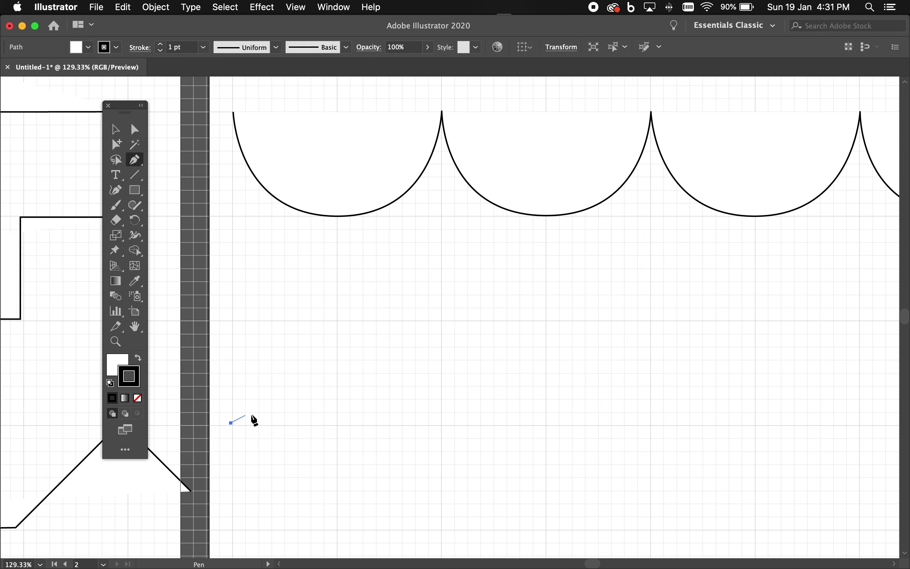
pyautogui.moveTo(337, 320); pyautogui.dragTo(439, 320)
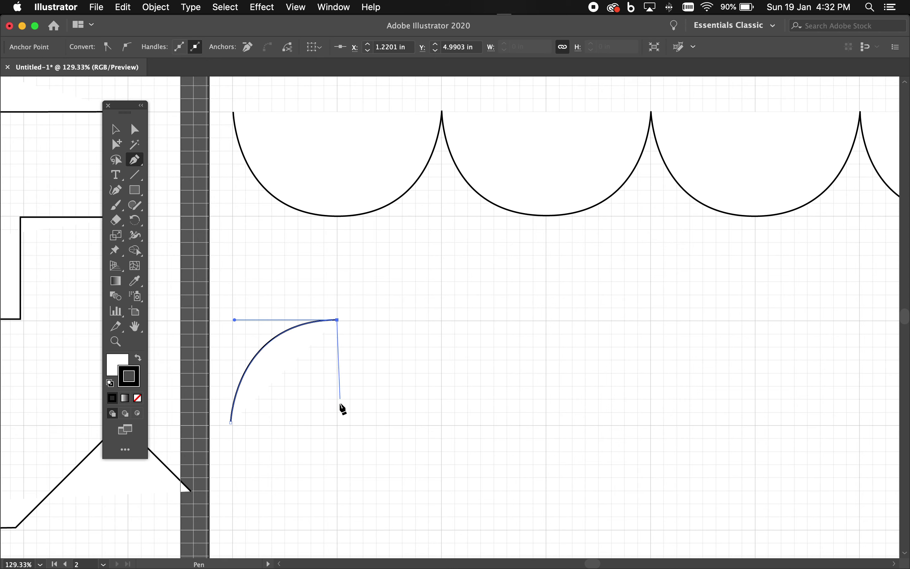
pyautogui.click(337, 426)
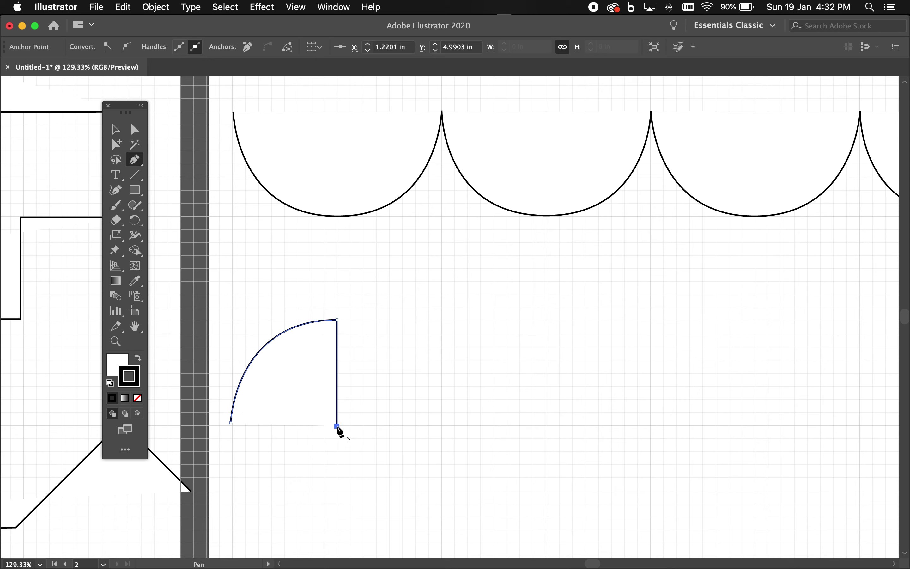
# Add the second and third quarter-arcs, each cornered at the top and dropped vertically
pyautogui.moveTo(442, 319); pyautogui.dragTo(542, 320)
pyautogui.click(441, 320)
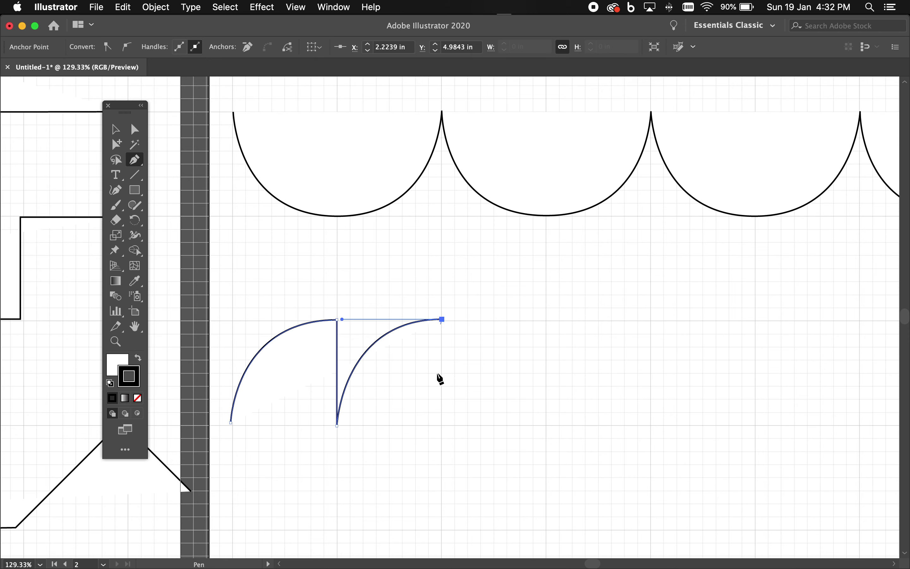
pyautogui.keyDown('shift'); pyautogui.click(441, 426); pyautogui.keyUp('shift')
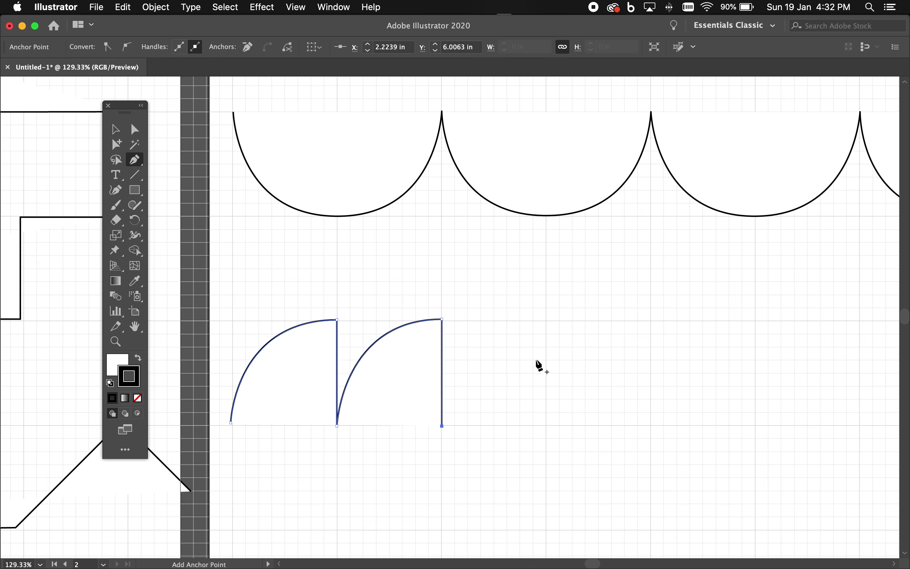
pyautogui.moveTo(547, 320); pyautogui.dragTo(649, 321)
pyautogui.click(547, 321)
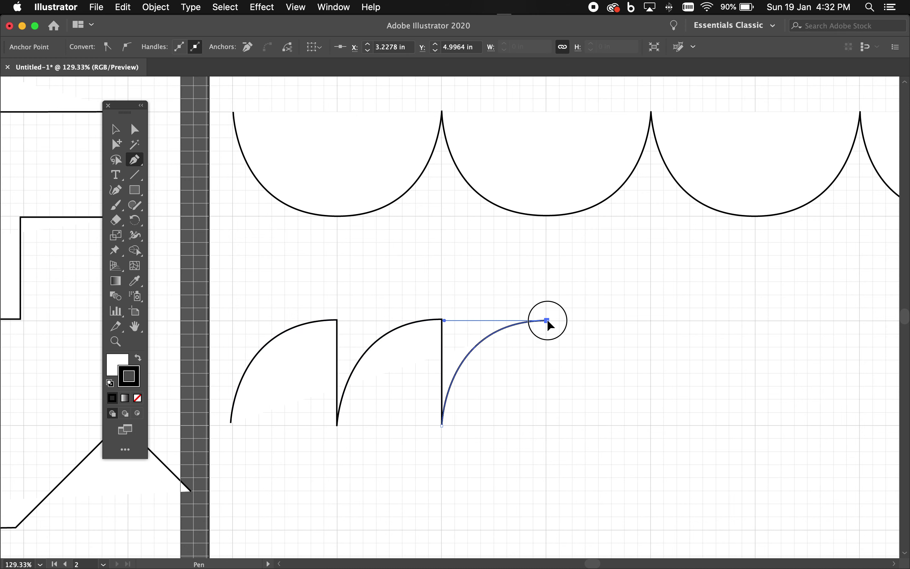
pyautogui.keyDown('shift'); pyautogui.click(546, 425); pyautogui.keyUp('shift')
# Add the fourth quarter-arc with its drop, then a bowed curve with a corner at the top
pyautogui.moveTo(651, 320); pyautogui.dragTo(734, 323)
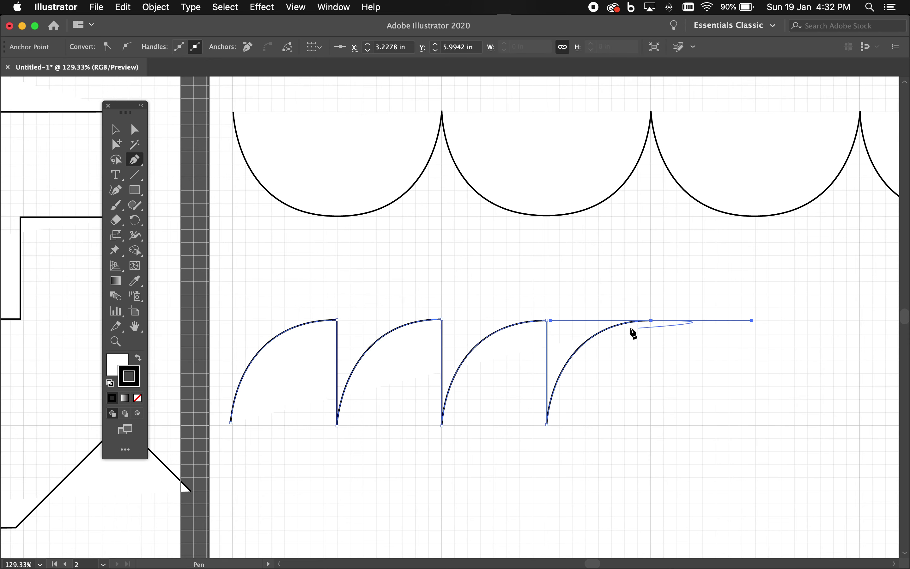
pyautogui.click(652, 321)
pyautogui.keyDown('shift'); pyautogui.click(652, 425); pyautogui.keyUp('shift')
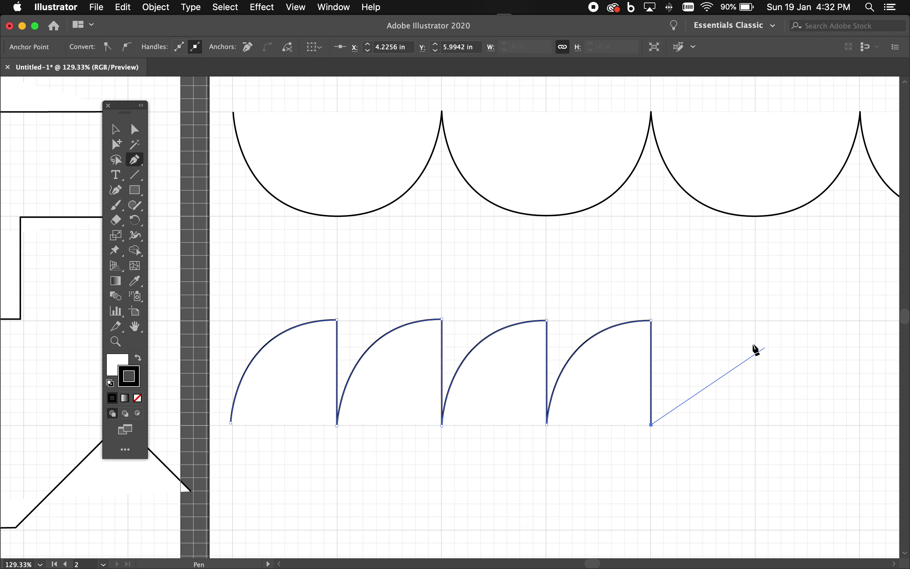
pyautogui.moveTo(756, 319); pyautogui.dragTo(756, 217)
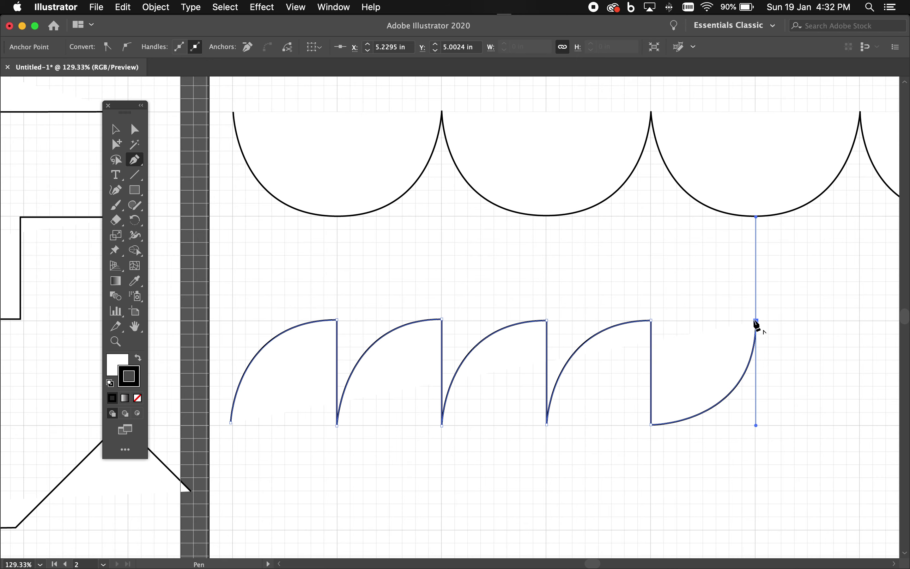
pyautogui.click(757, 321)
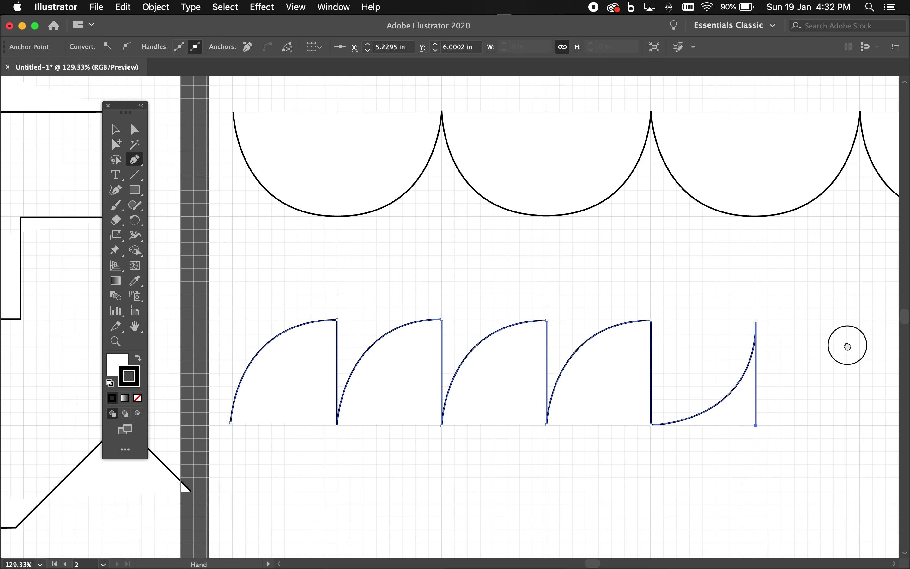
# Finish the last bowed curves with corner top points, fit the artboard and deselect
pyautogui.moveTo(847, 345)
pyautogui.mouseDown()
pyautogui.moveTo(668, 380)
pyautogui.moveTo(663, 257)
pyautogui.mouseUp()
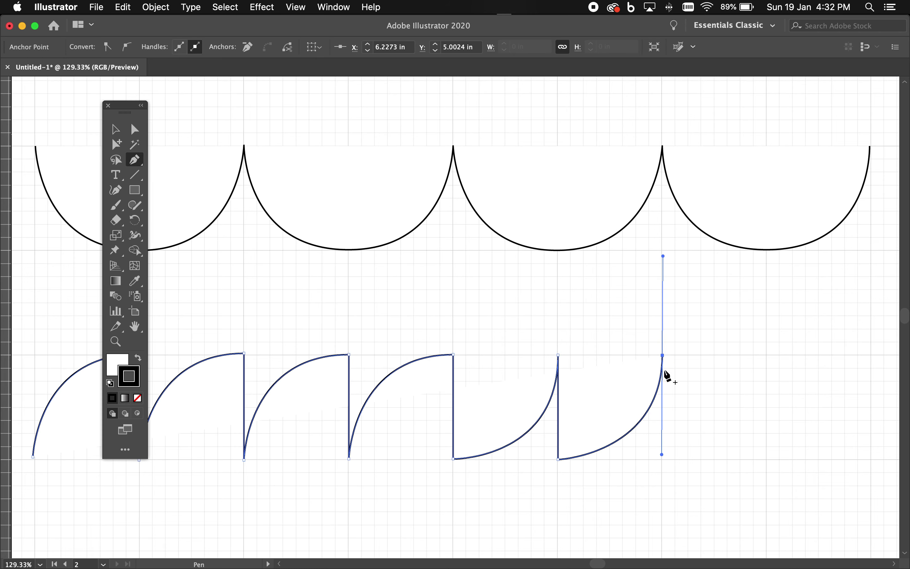
pyautogui.click(662, 357)
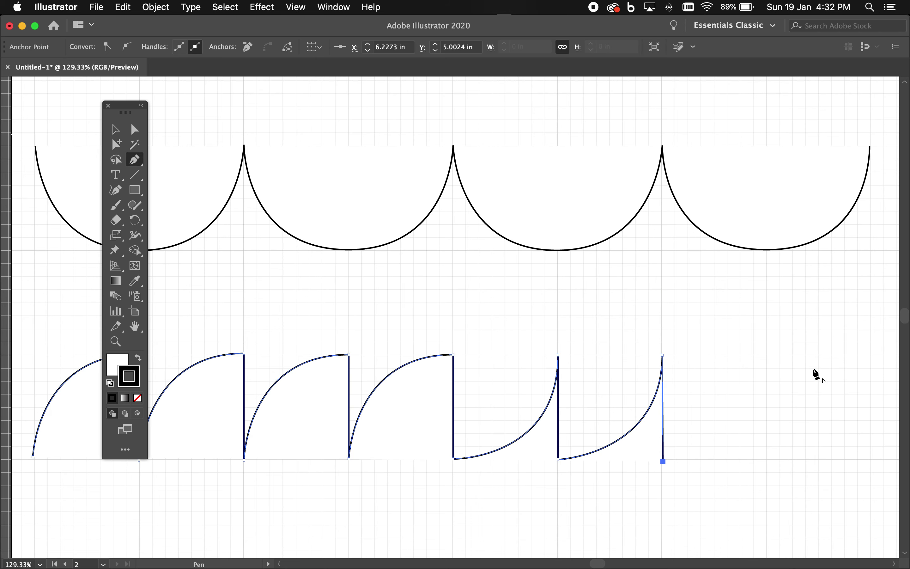
pyautogui.moveTo(767, 355); pyautogui.dragTo(772, 253)
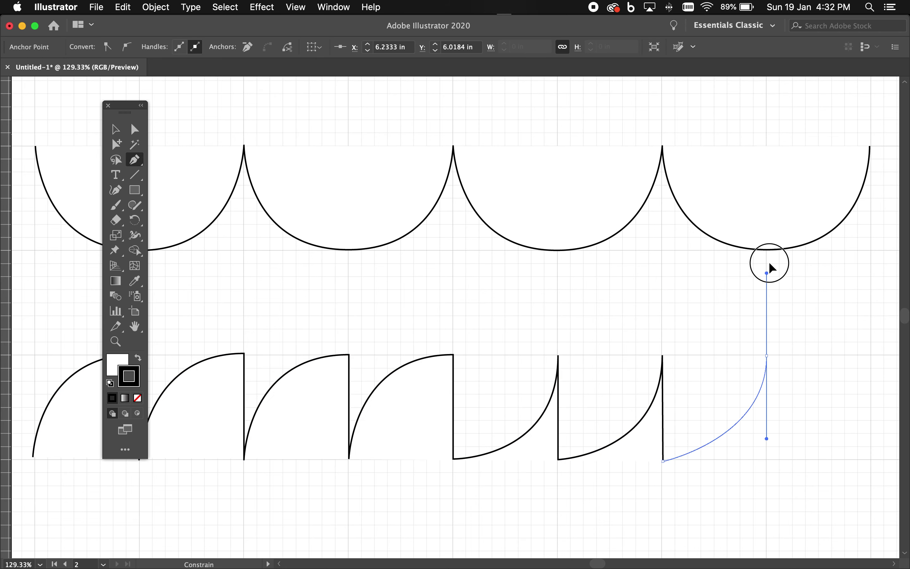
pyautogui.click(766, 356)
pyautogui.press('super+0')
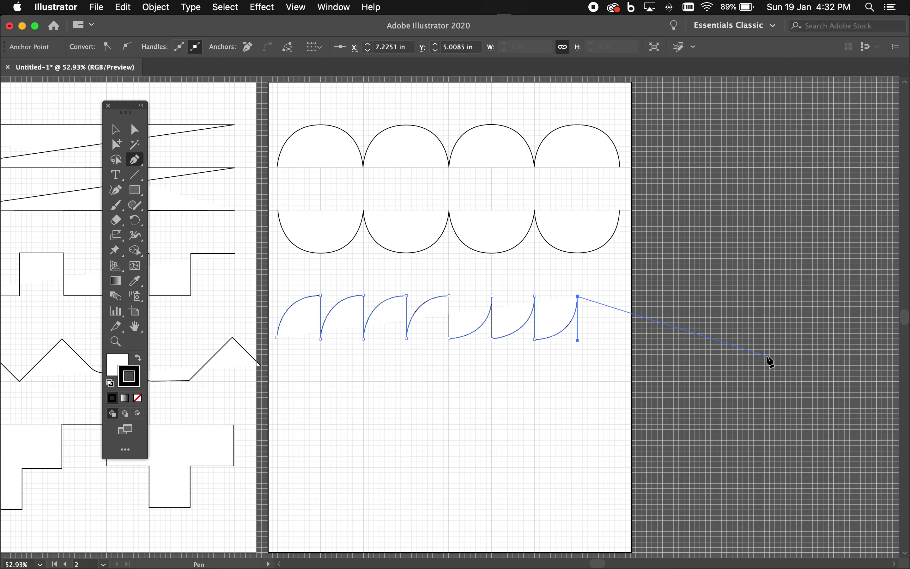
pyautogui.press('Escape')
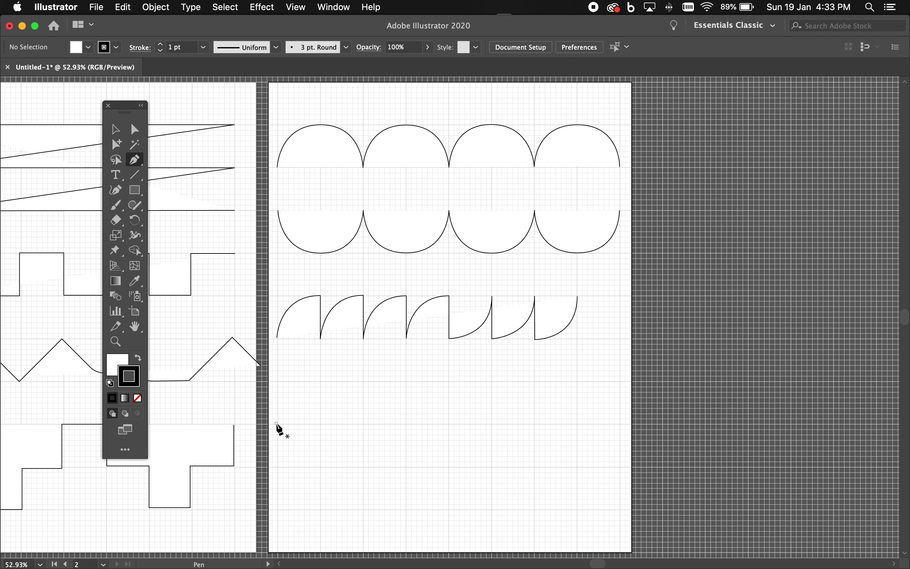
# Draw a smooth wave alternating two arches above and two dips below the baseline, then deselect
pyautogui.click(277, 424)
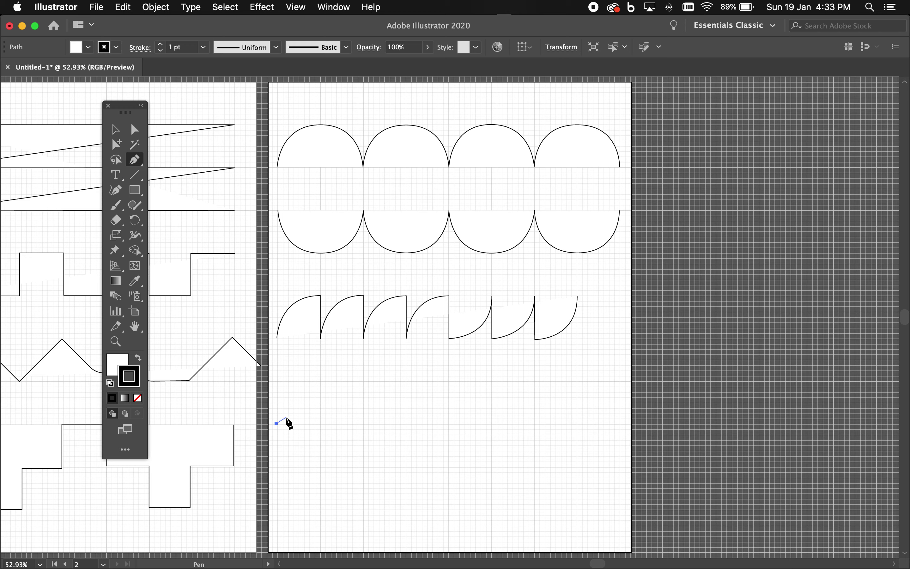
pyautogui.moveTo(320, 381); pyautogui.dragTo(349, 382)
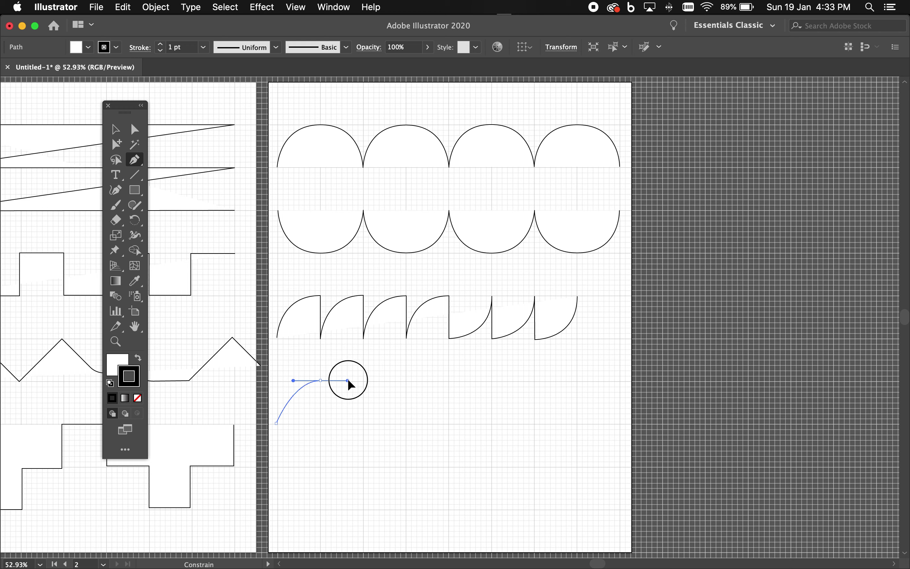
pyautogui.moveTo(348, 381); pyautogui.dragTo(364, 381)
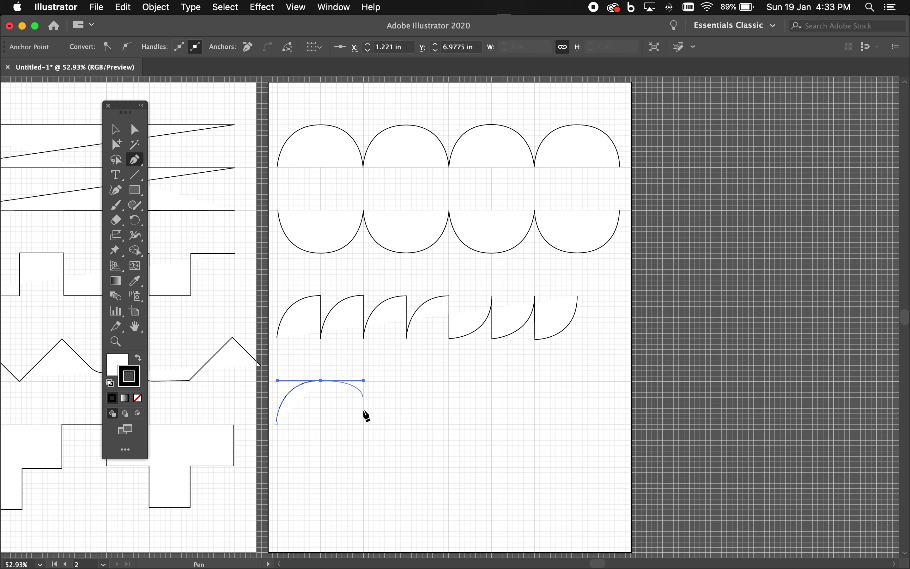
pyautogui.click(362, 424)
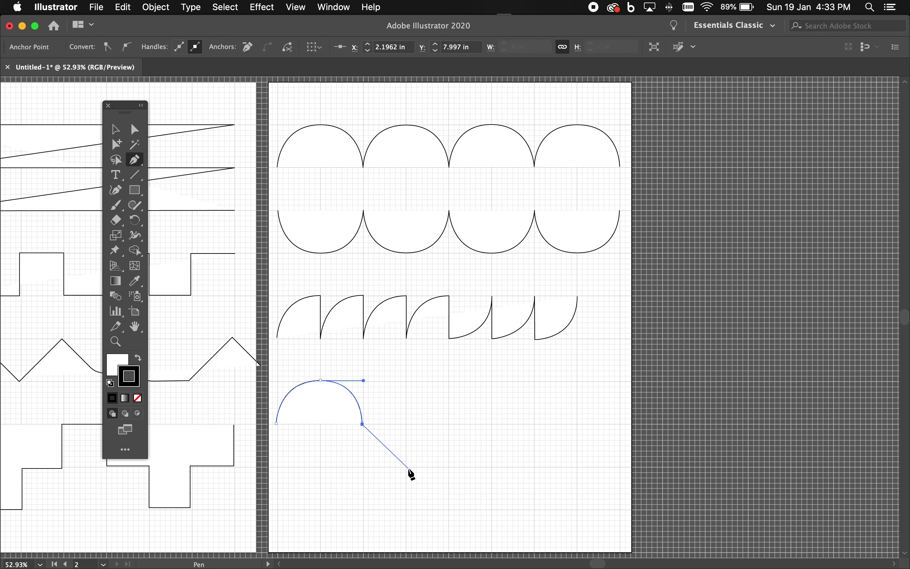
pyautogui.moveTo(406, 469); pyautogui.dragTo(455, 470)
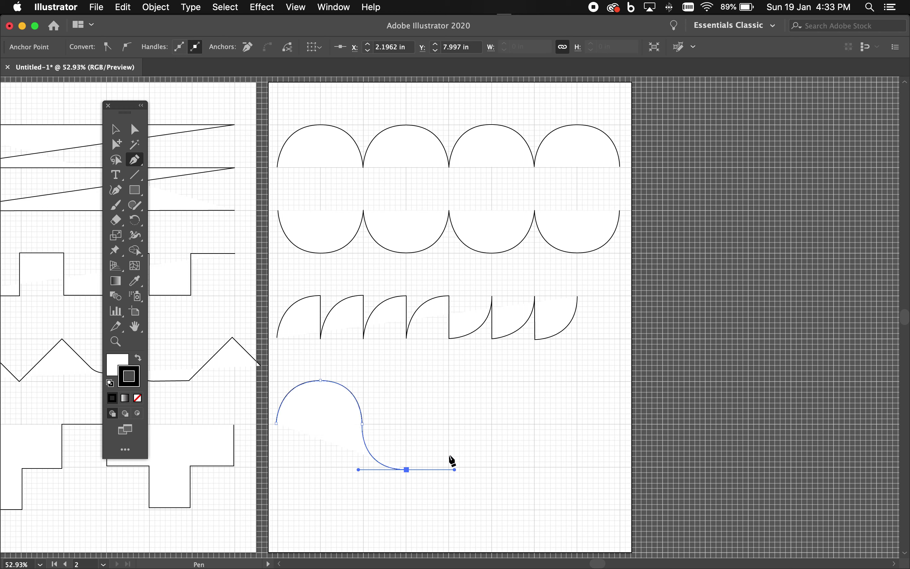
pyautogui.click(448, 424)
pyautogui.moveTo(491, 380); pyautogui.dragTo(537, 379)
pyautogui.click(534, 423)
pyautogui.moveTo(578, 468); pyautogui.dragTo(631, 468)
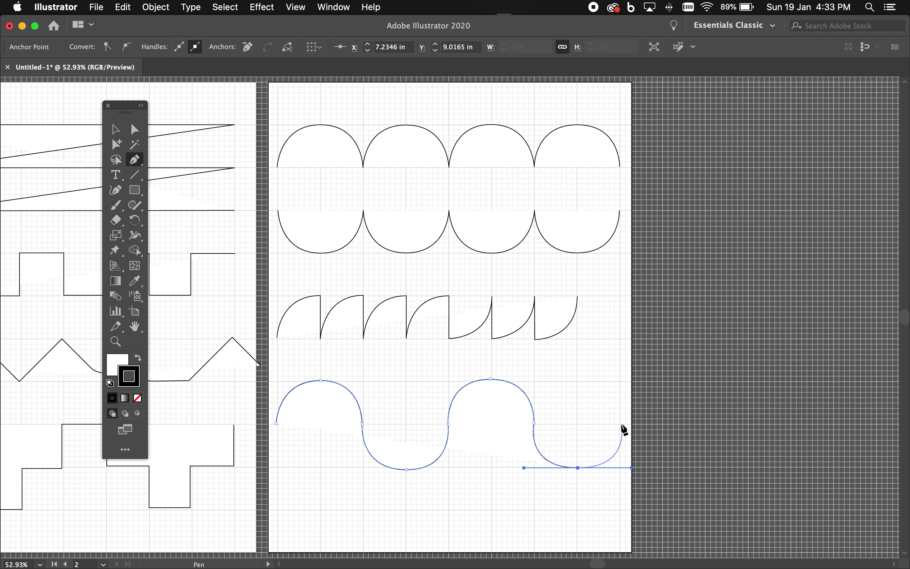
pyautogui.click(621, 423)
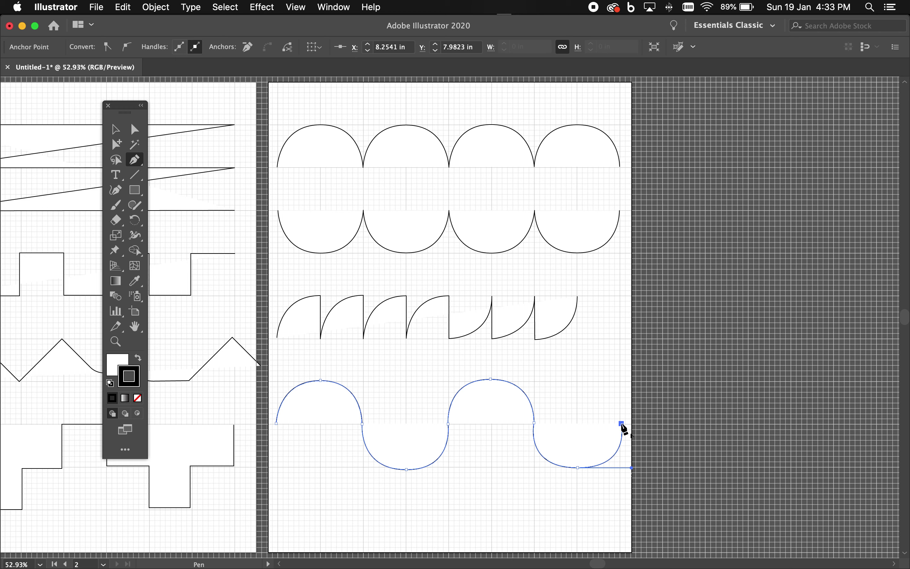
pyautogui.press('Escape')
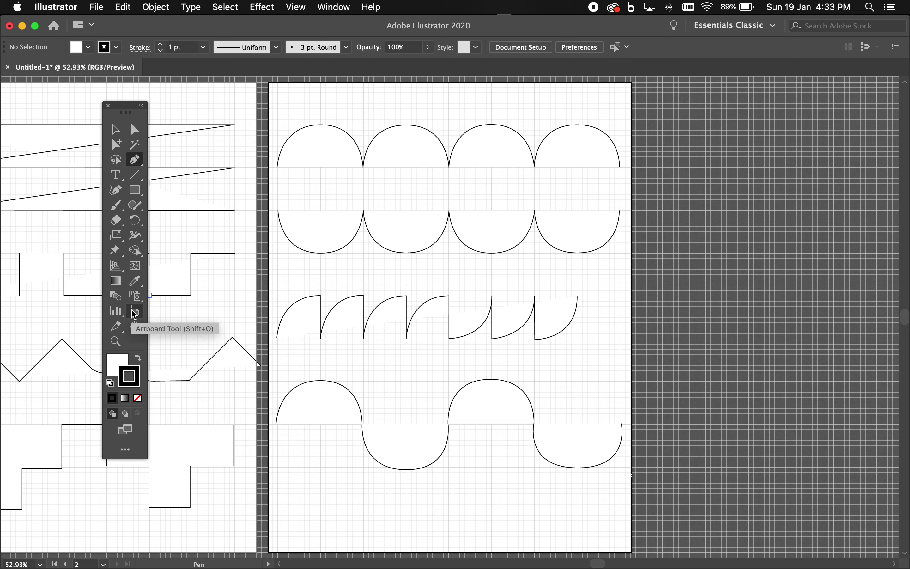
# Show the Artboards panel from the Window menu and add a third artboard
pyautogui.click(109, 6)
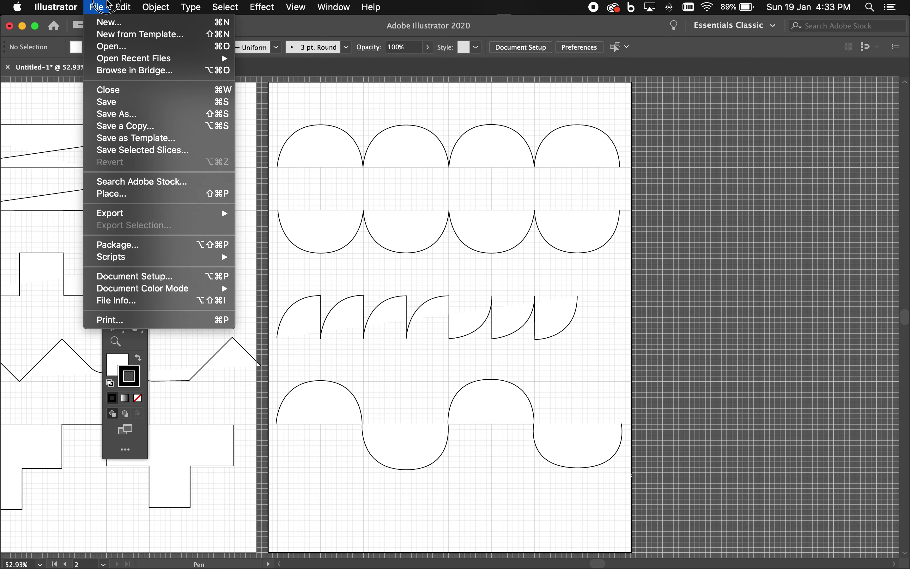
pyautogui.click(109, 5)
pyautogui.click(333, 6)
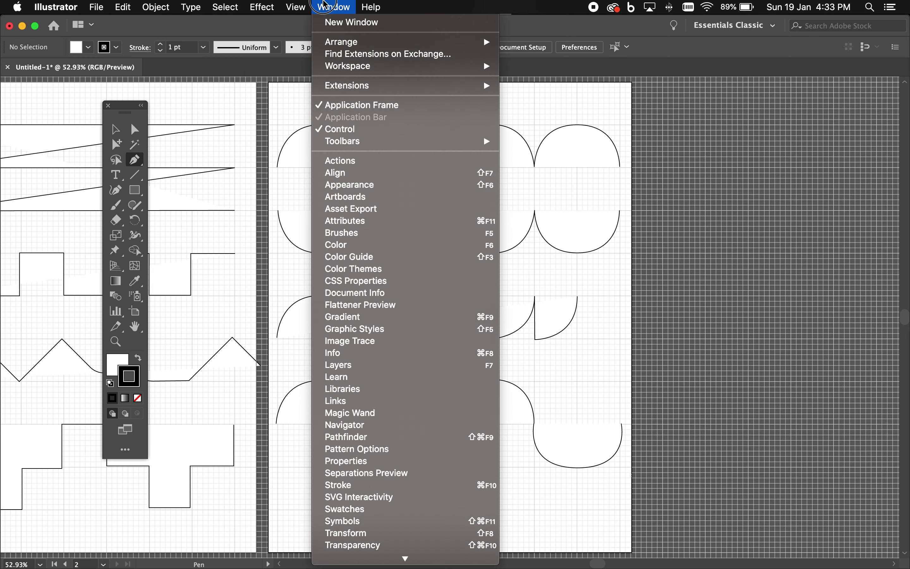
pyautogui.click(359, 197)
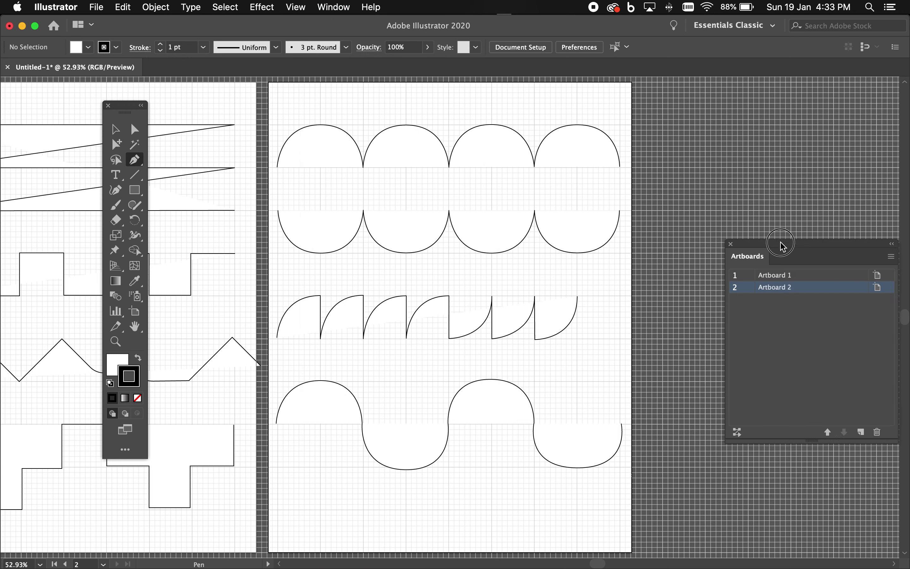
pyautogui.moveTo(783, 246); pyautogui.dragTo(751, 231)
pyautogui.click(834, 417)
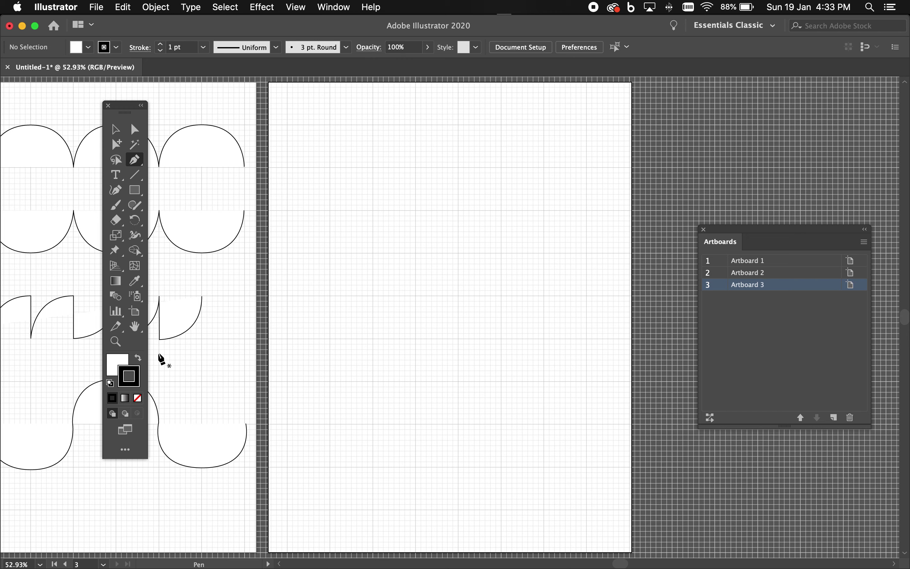
# Draw a closed rectangle on the new artboard by clicking its four corners with the Pen tool
pyautogui.click(135, 161)
pyautogui.click(287, 166)
pyautogui.click(287, 211)
pyautogui.click(454, 210)
pyautogui.click(453, 167)
pyautogui.click(288, 167)
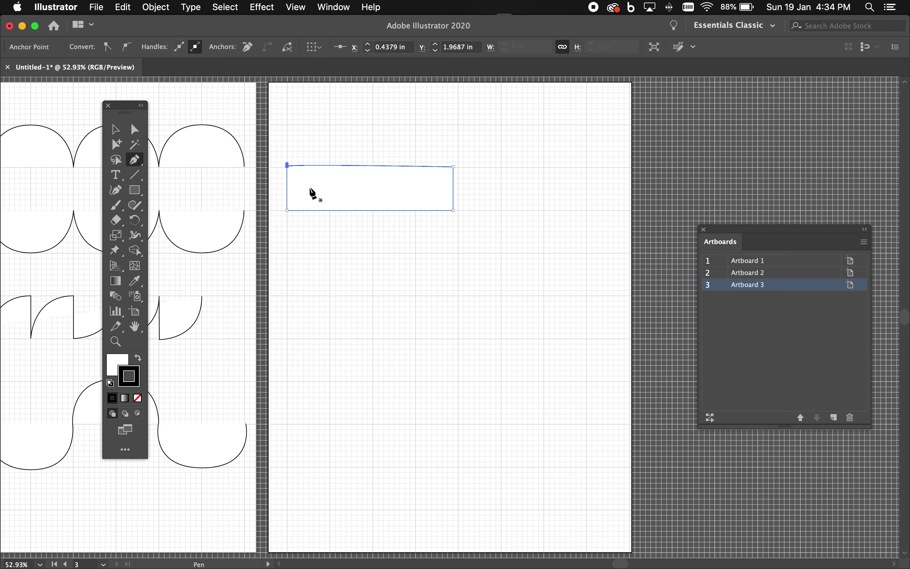
# Undo the rectangle's closing edge and reclose it at the top-left corner with the Pen tool
pyautogui.press('super+z')
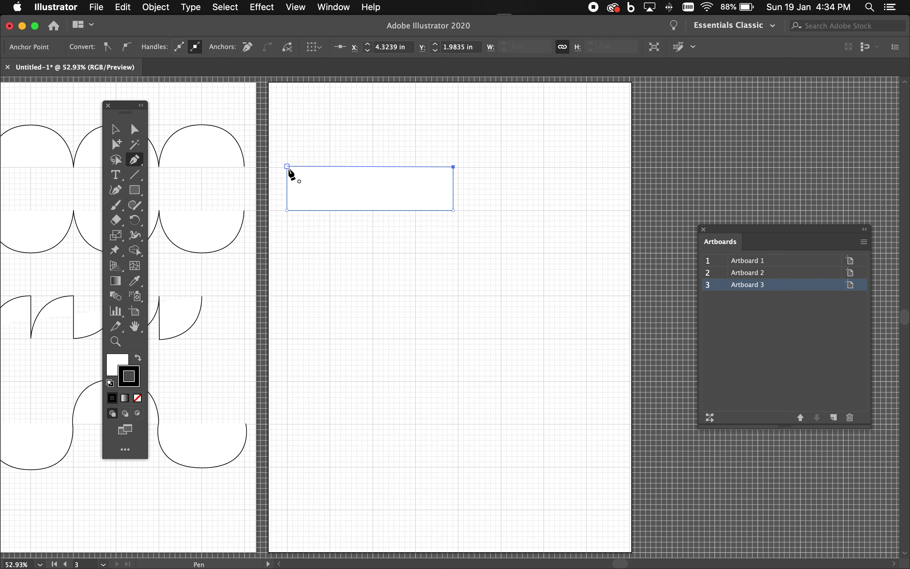
pyautogui.press('a')
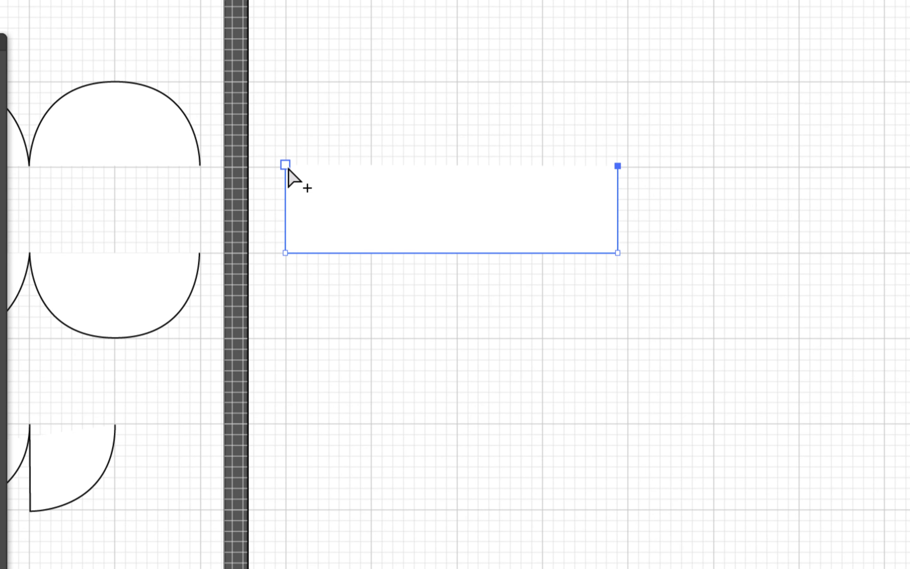
pyautogui.press('p')
pyautogui.click(286, 166)
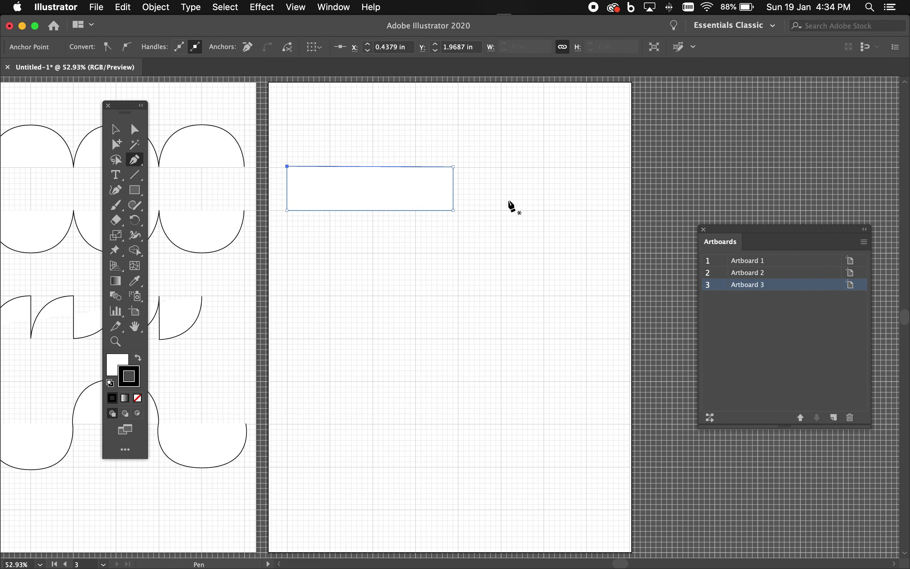
# Draw a closed circle below the rectangle using curved top and bottom anchors
pyautogui.click(329, 295)
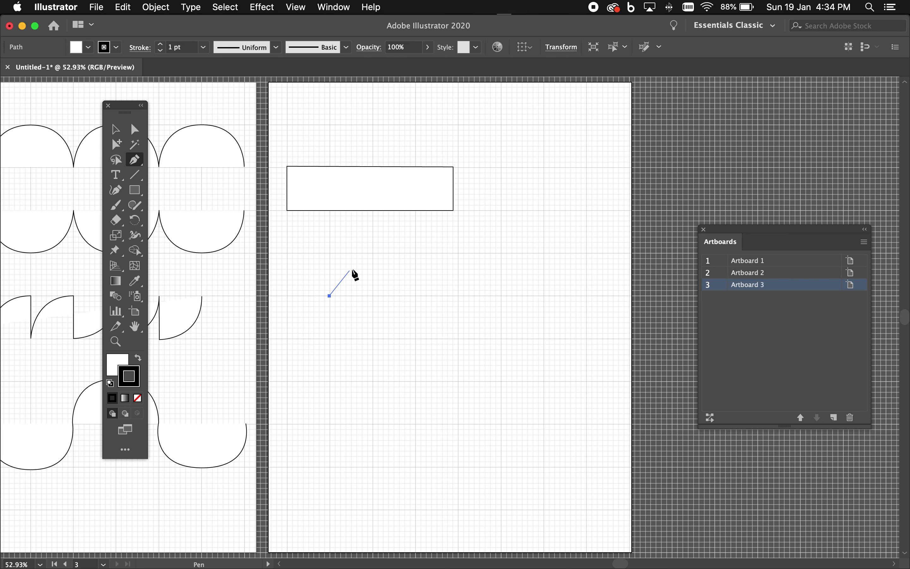
pyautogui.moveTo(371, 253); pyautogui.dragTo(412, 254)
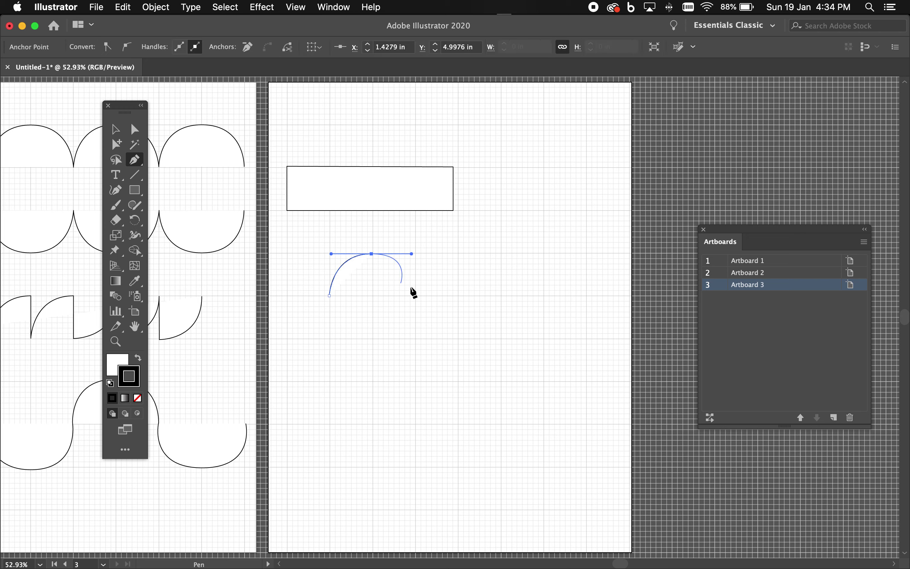
pyautogui.click(417, 295)
pyautogui.moveTo(372, 340); pyautogui.dragTo(330, 339)
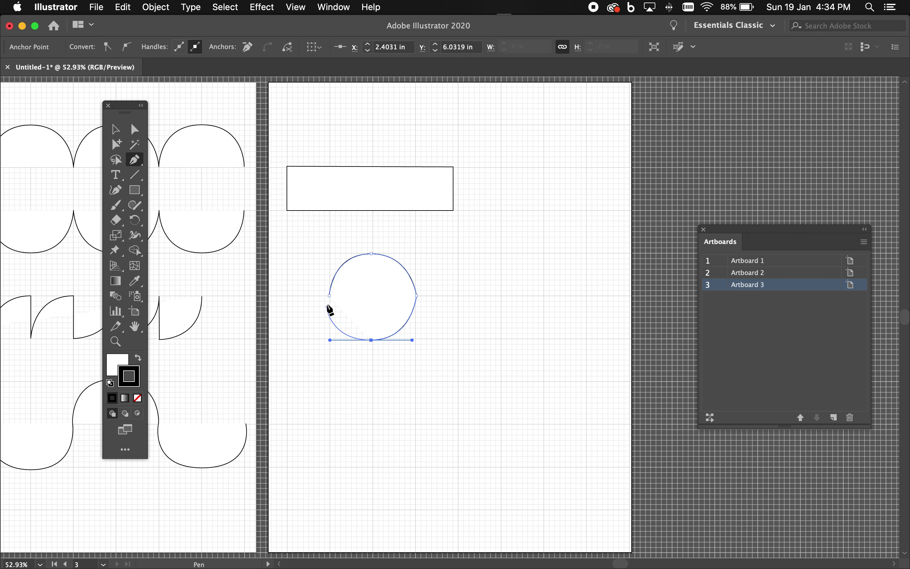
pyautogui.click(330, 296)
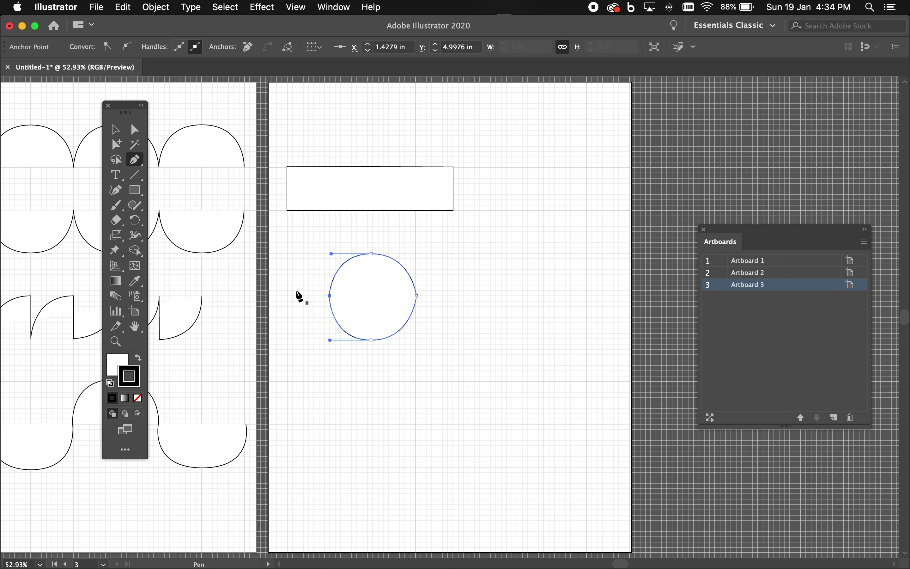
# Draw a closed tall triangle with three points, then start a curvy blob near the artboard bottom
pyautogui.click(455, 333)
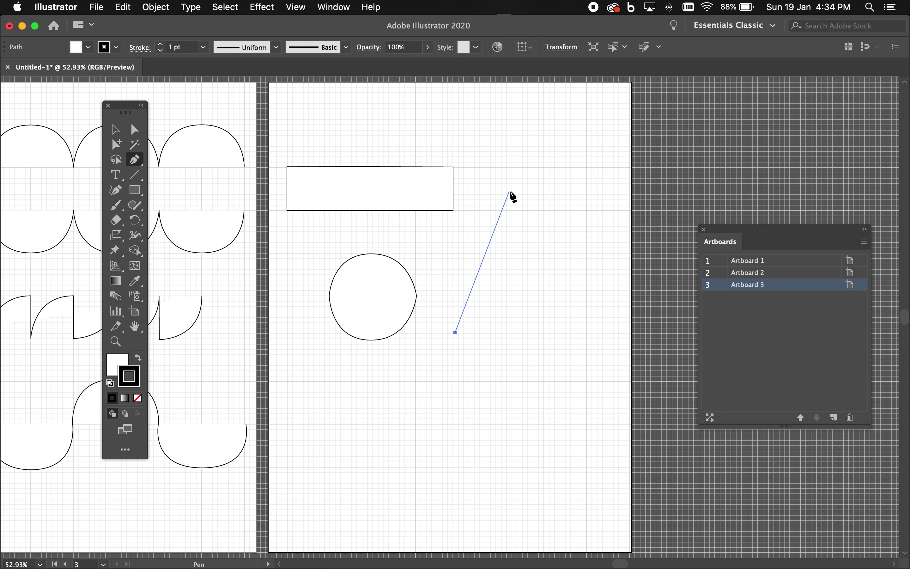
pyautogui.click(510, 191)
pyautogui.click(590, 379)
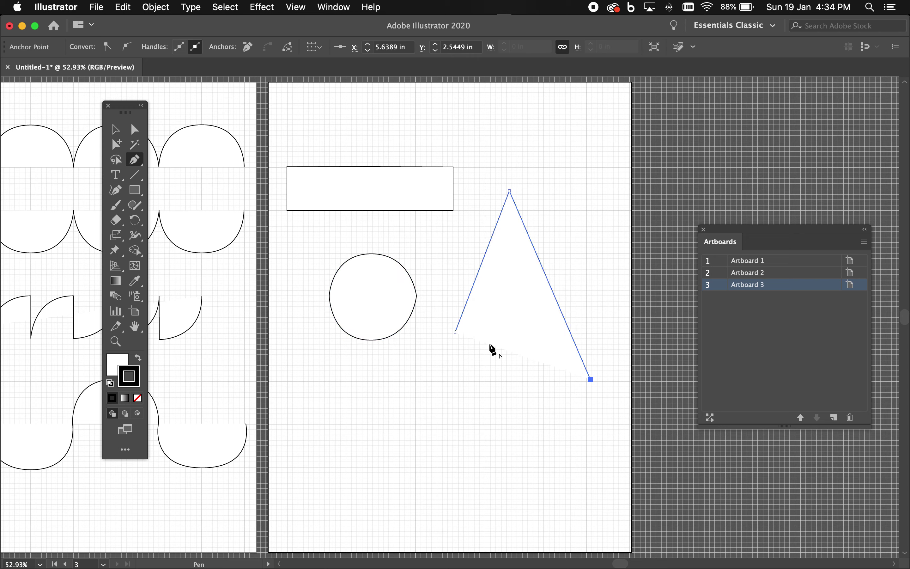
pyautogui.click(455, 332)
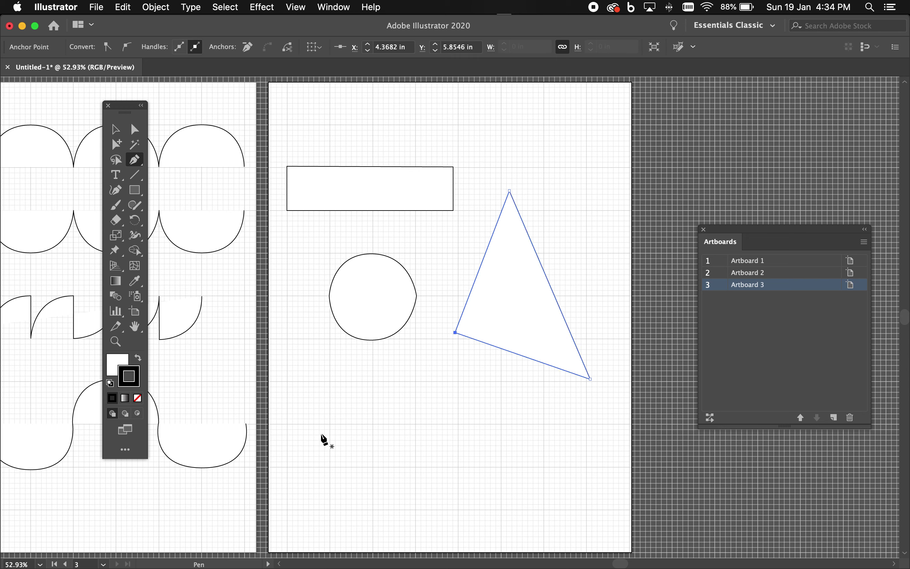
pyautogui.click(321, 434)
pyautogui.moveTo(332, 401)
pyautogui.mouseDown()
pyautogui.moveTo(348, 408)
pyautogui.moveTo(358, 442)
pyautogui.moveTo(396, 437)
pyautogui.moveTo(424, 476)
pyautogui.moveTo(380, 508)
pyautogui.moveTo(337, 506)
pyautogui.moveTo(327, 462)
pyautogui.moveTo(288, 448)
pyautogui.moveTo(313, 431)
pyautogui.moveTo(326, 471)
pyautogui.mouseUp()
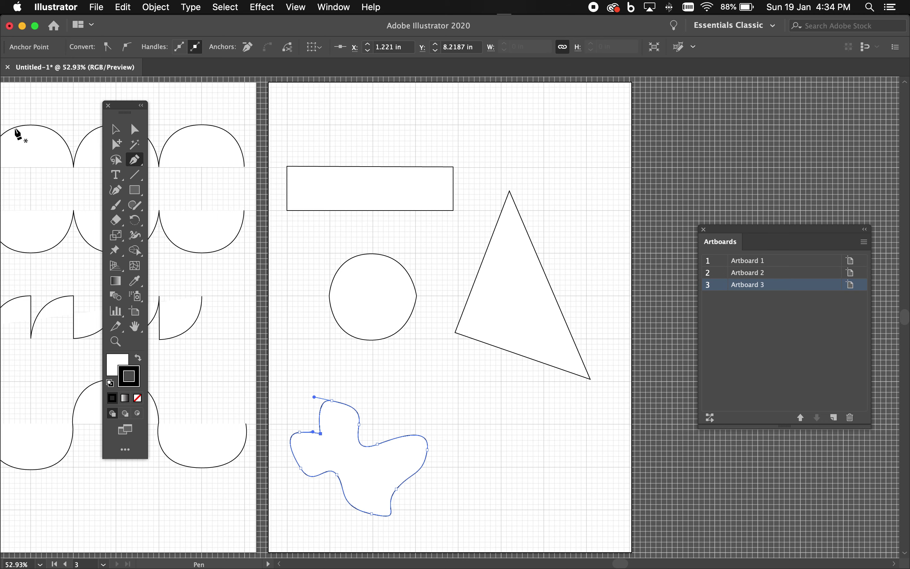
# With Direct Selection, round the circle's right anchor, pinch its lower curve and flatten its top
pyautogui.click(134, 129)
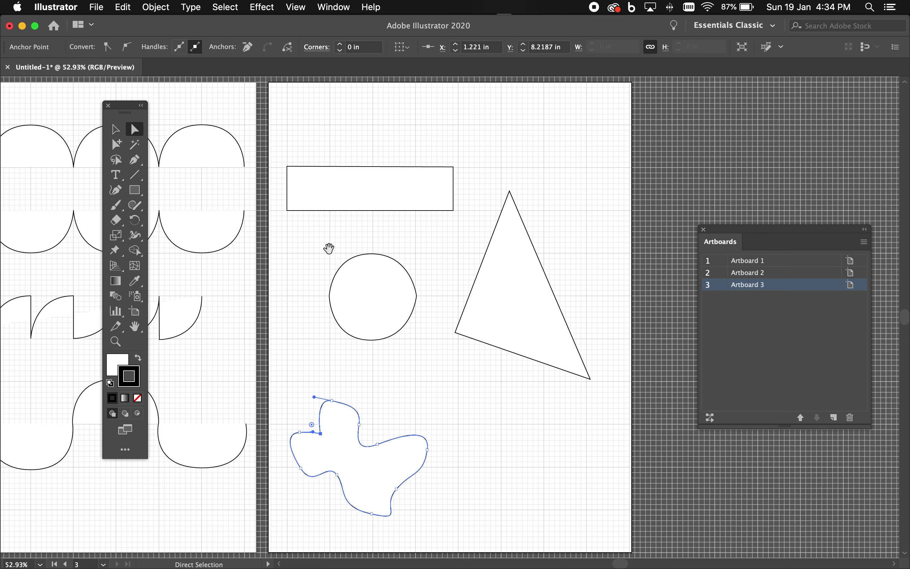
pyautogui.moveTo(313, 238); pyautogui.dragTo(481, 330)
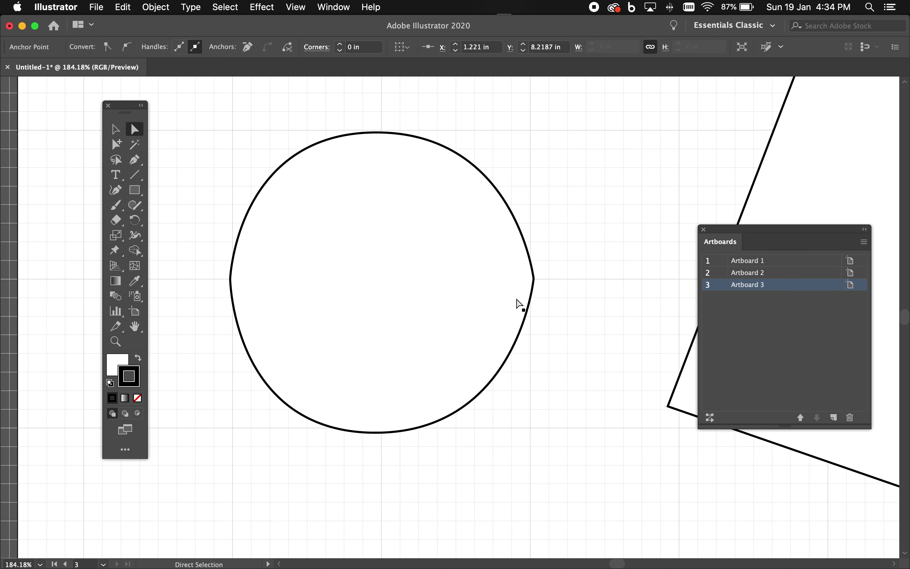
pyautogui.click(533, 279)
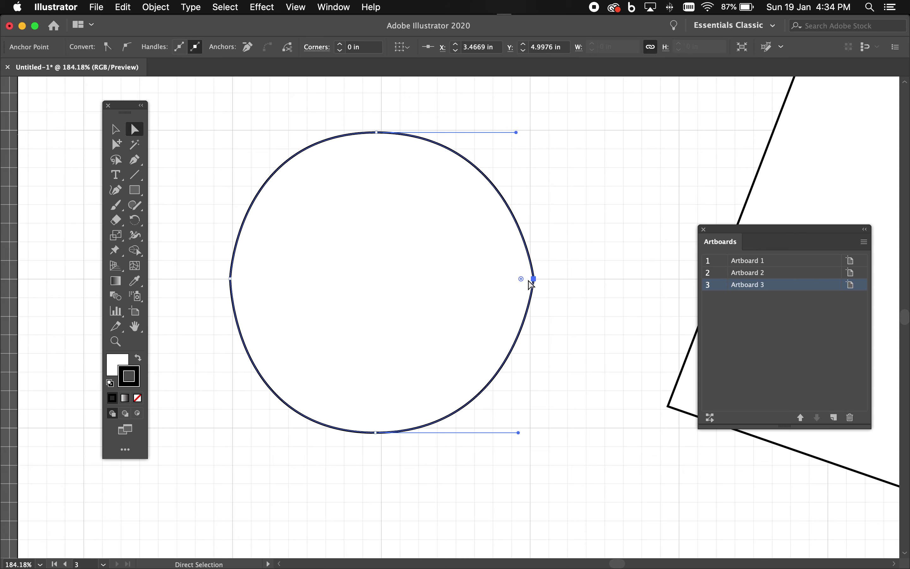
pyautogui.moveTo(521, 279); pyautogui.dragTo(497, 283)
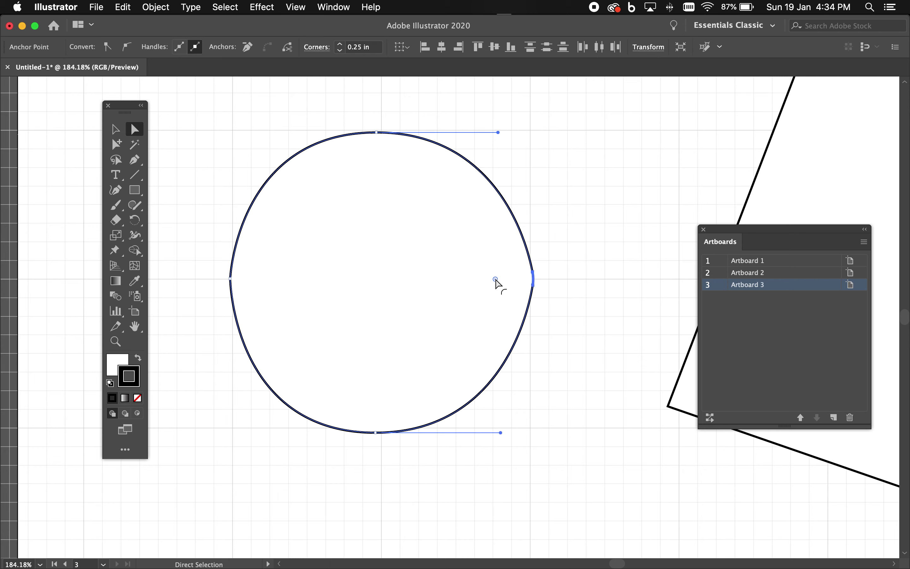
pyautogui.moveTo(501, 433)
pyautogui.mouseDown()
pyautogui.moveTo(456, 407)
pyautogui.moveTo(390, 331)
pyautogui.mouseUp()
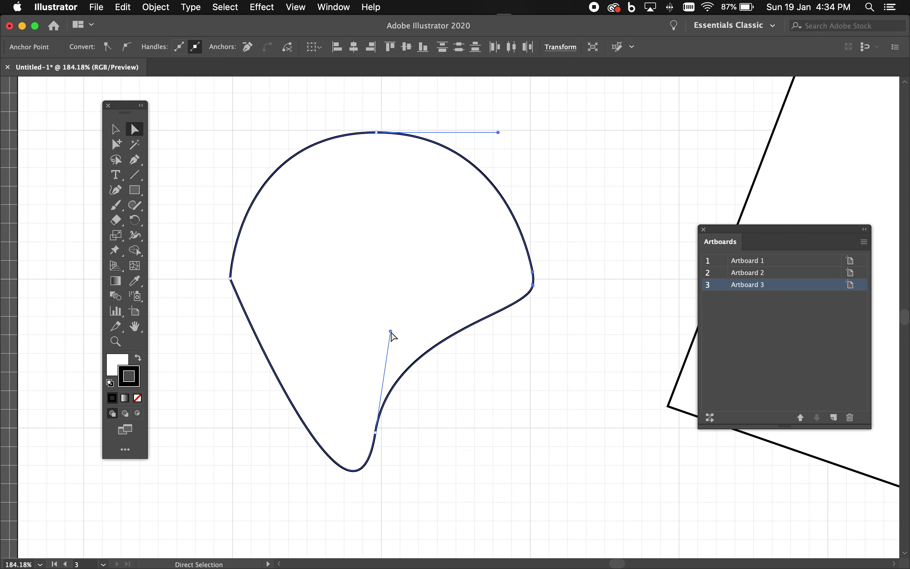
pyautogui.moveTo(377, 133); pyautogui.dragTo(384, 249)
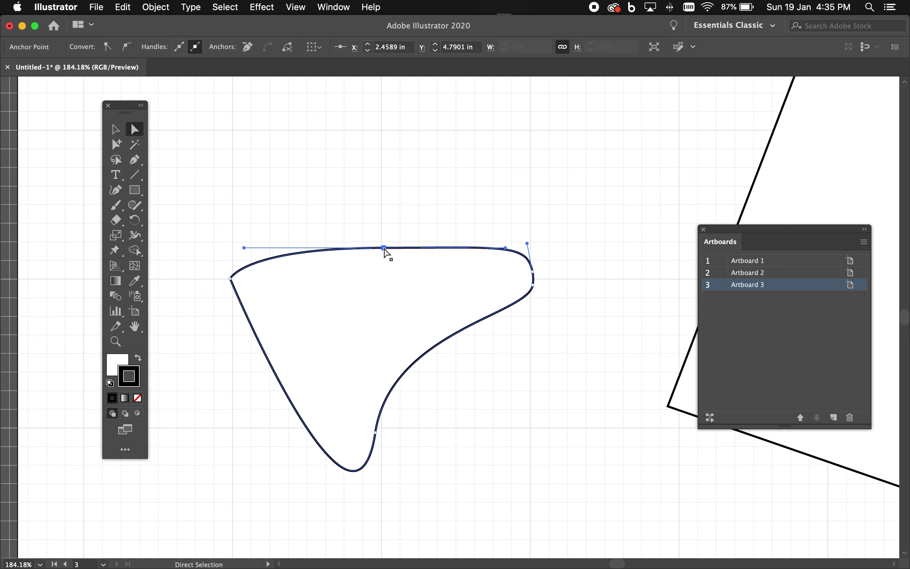
# Round all the rectangle's corners to 0.51 in, turning it into a pill shape
pyautogui.press('super+0')
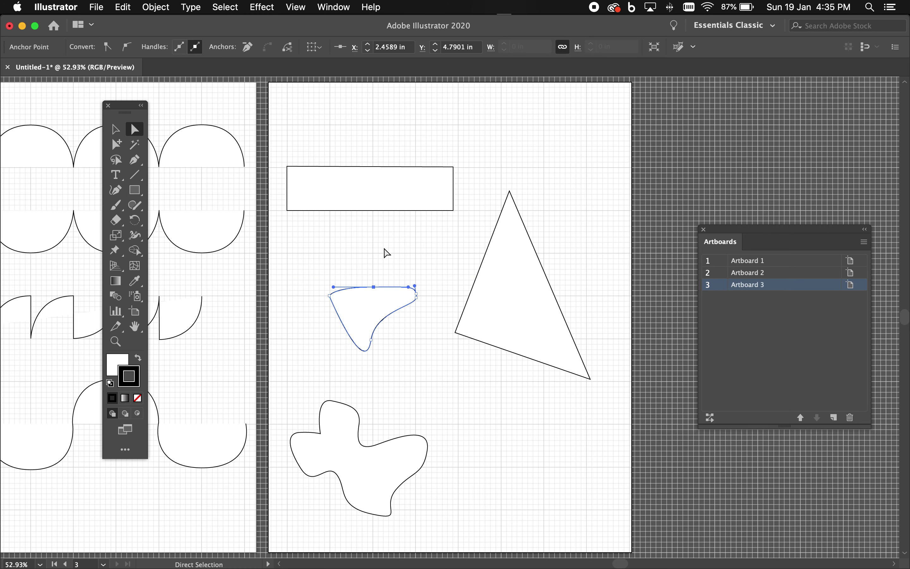
pyautogui.click(317, 179)
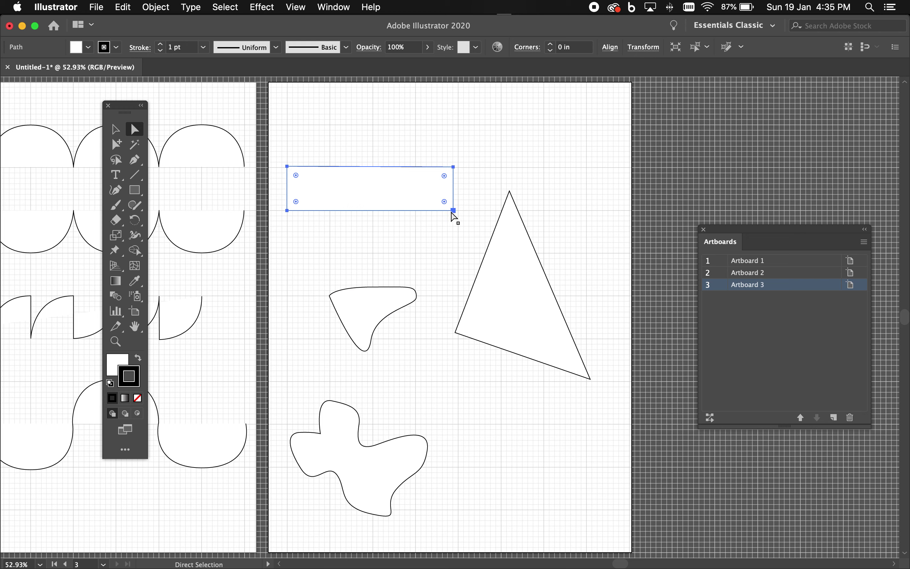
pyautogui.moveTo(297, 202); pyautogui.dragTo(326, 198)
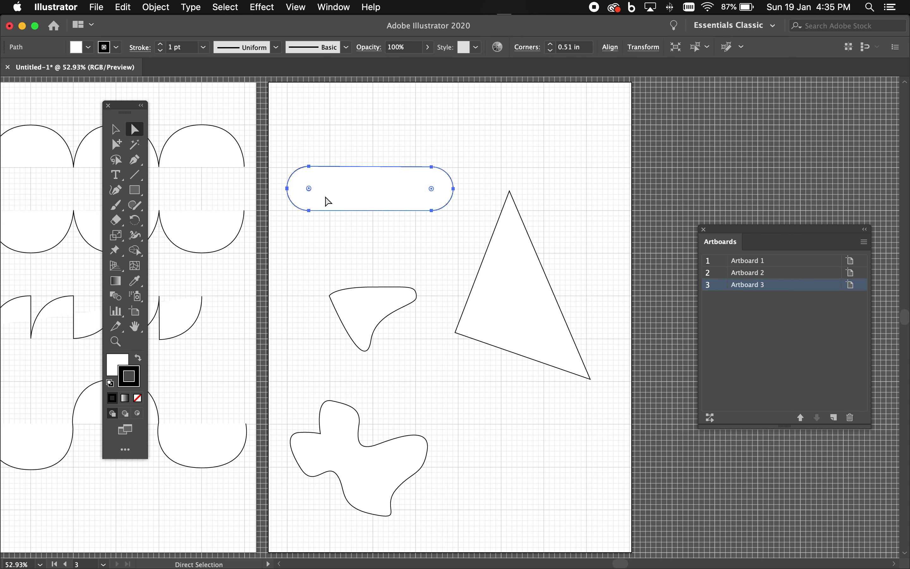
# Undo the pill rounding, zoom in on the rectangle and close the Artboards panel
pyautogui.press('super+z')
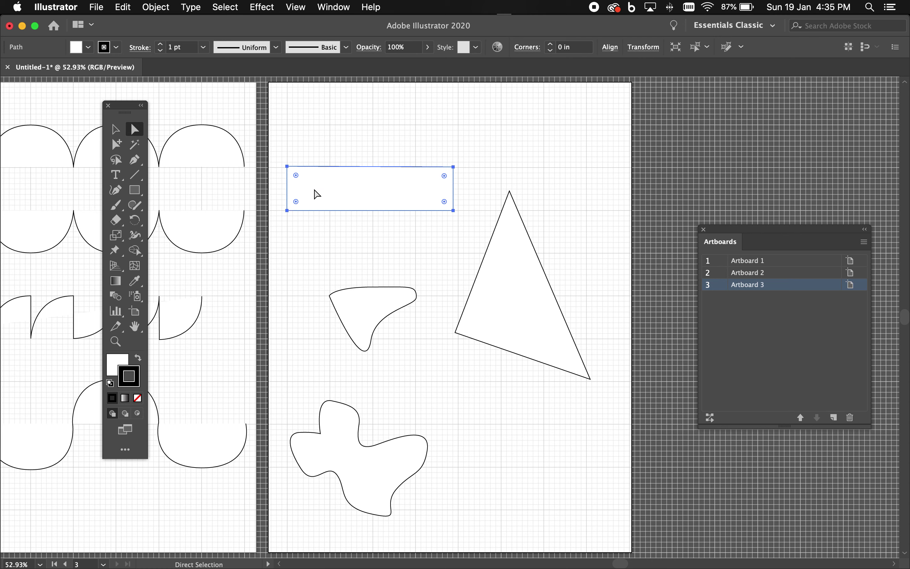
pyautogui.moveTo(250, 137); pyautogui.dragTo(512, 264)
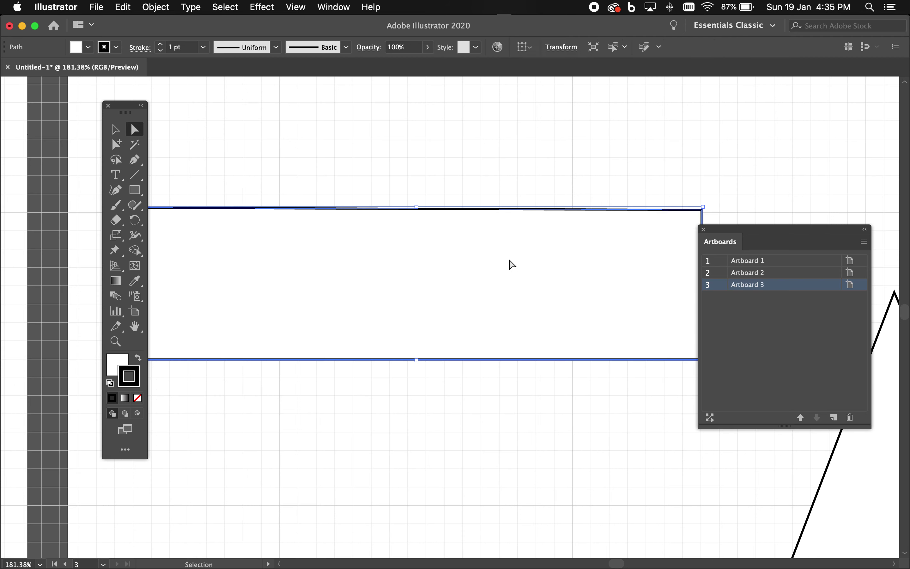
pyautogui.moveTo(579, 240); pyautogui.dragTo(622, 239)
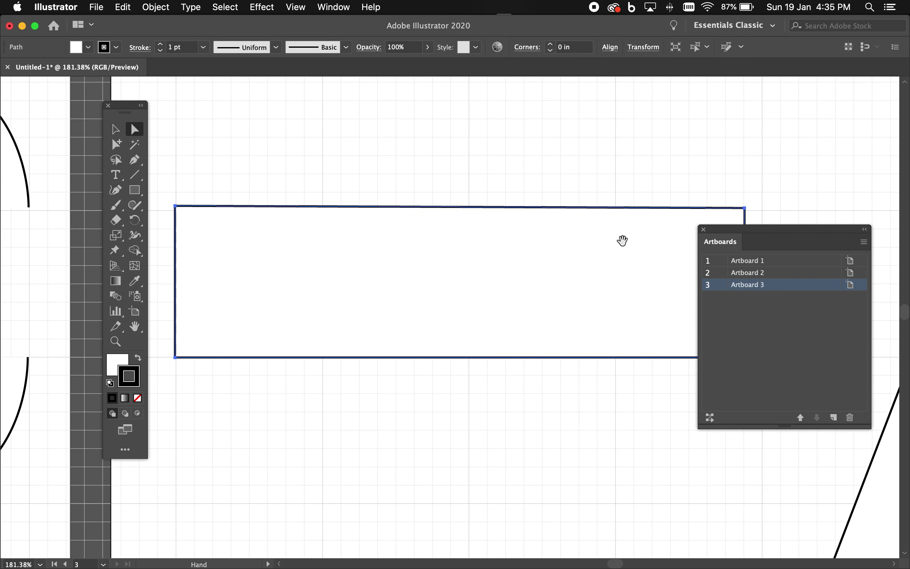
pyautogui.click(705, 230)
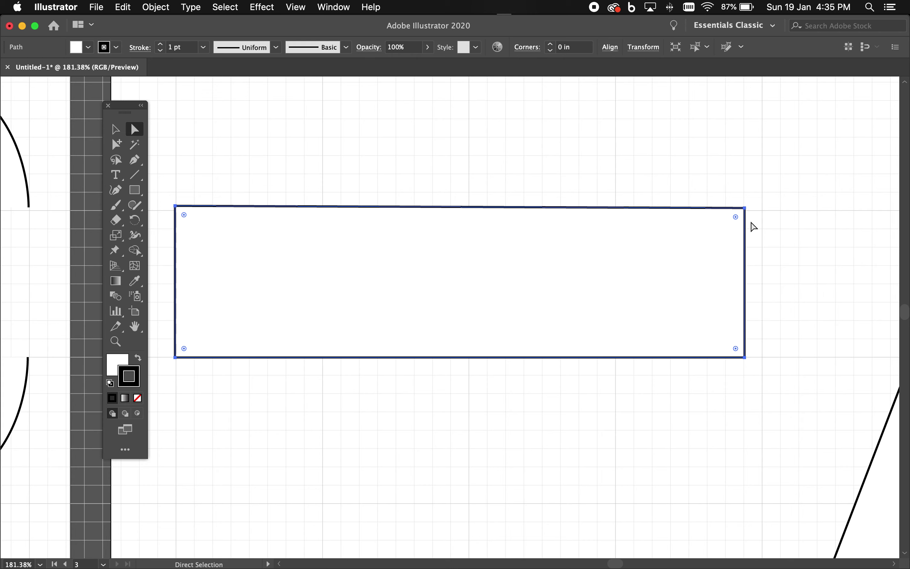
pyautogui.moveTo(736, 217); pyautogui.dragTo(681, 259)
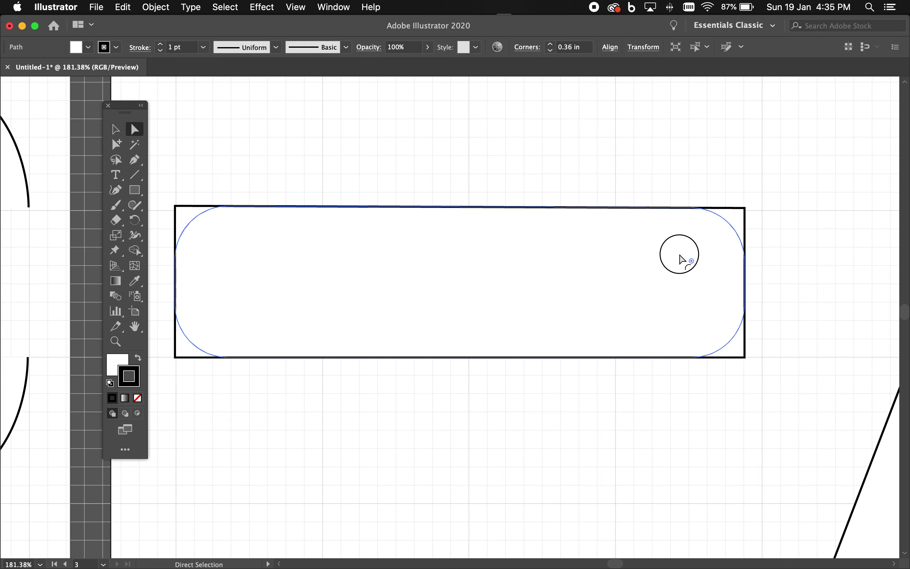
pyautogui.press('super+z')
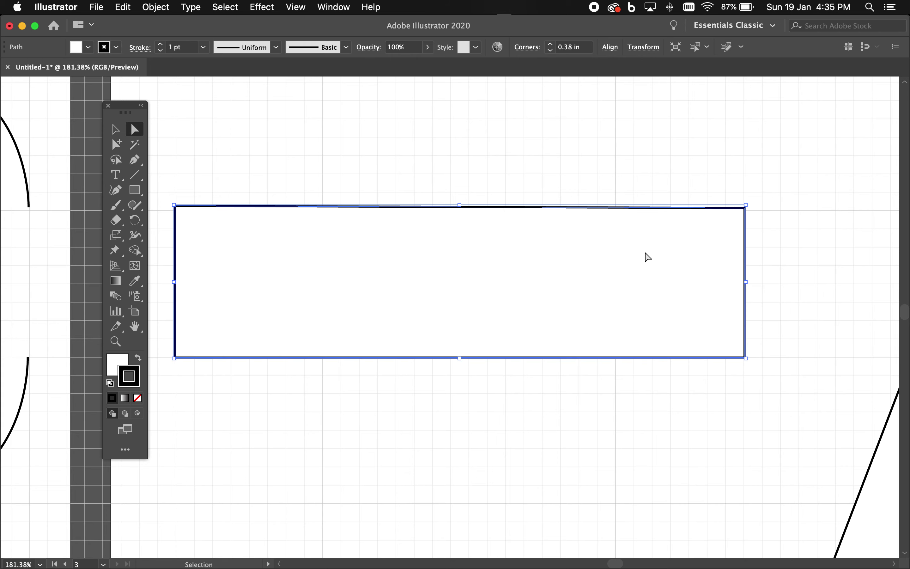
# Round only the rectangle's bottom-left and top-right corners, then deselect and fit the artboard
pyautogui.click(175, 357)
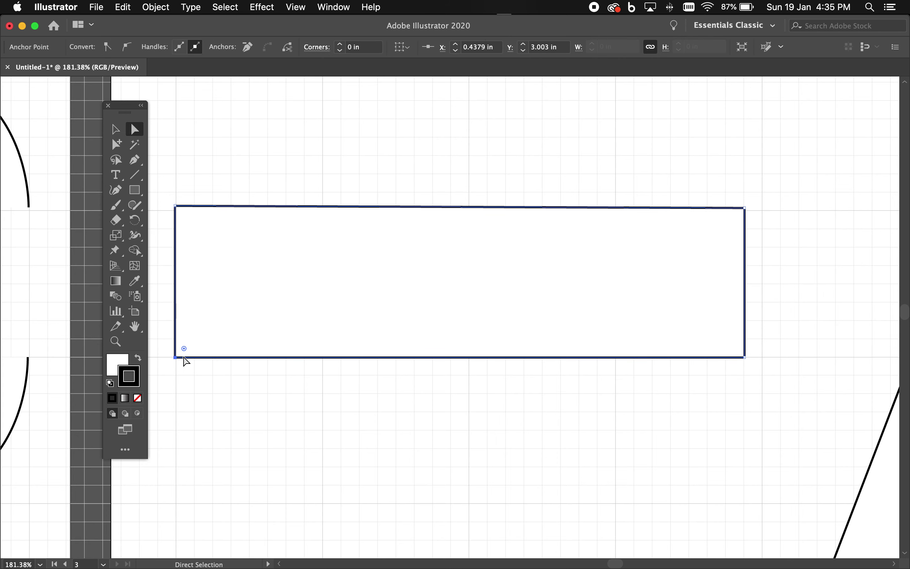
pyautogui.moveTo(184, 349); pyautogui.dragTo(296, 311)
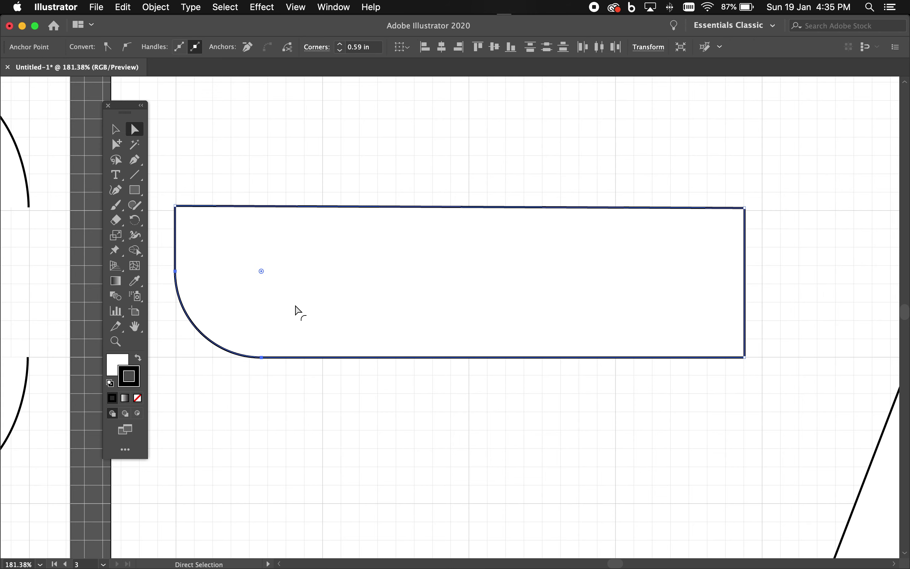
pyautogui.click(745, 207)
pyautogui.moveTo(736, 218); pyautogui.dragTo(606, 287)
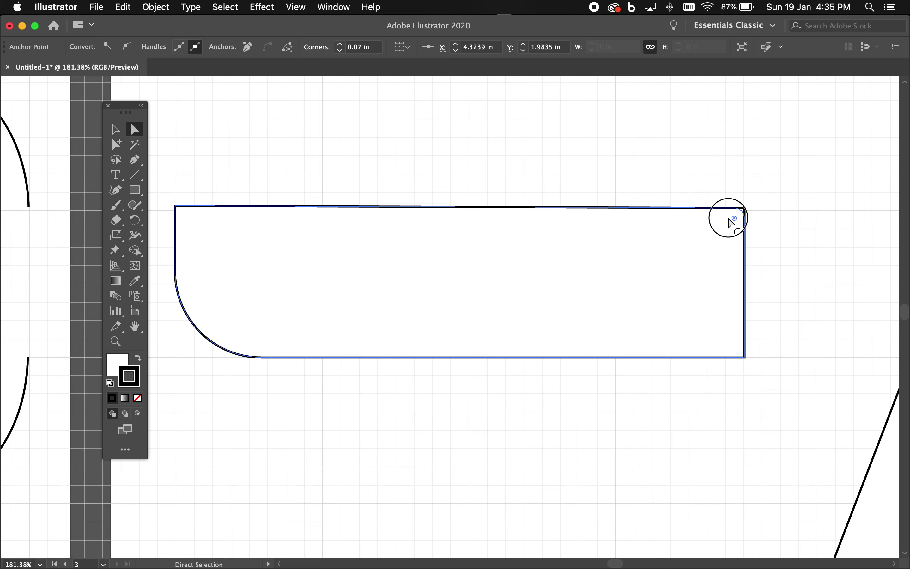
pyautogui.click(678, 438)
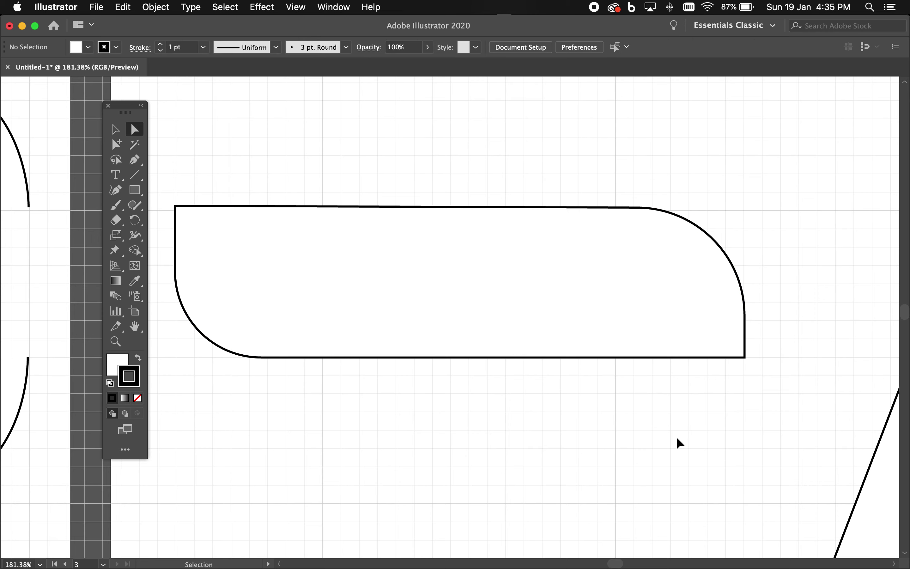
pyautogui.press('super+0')
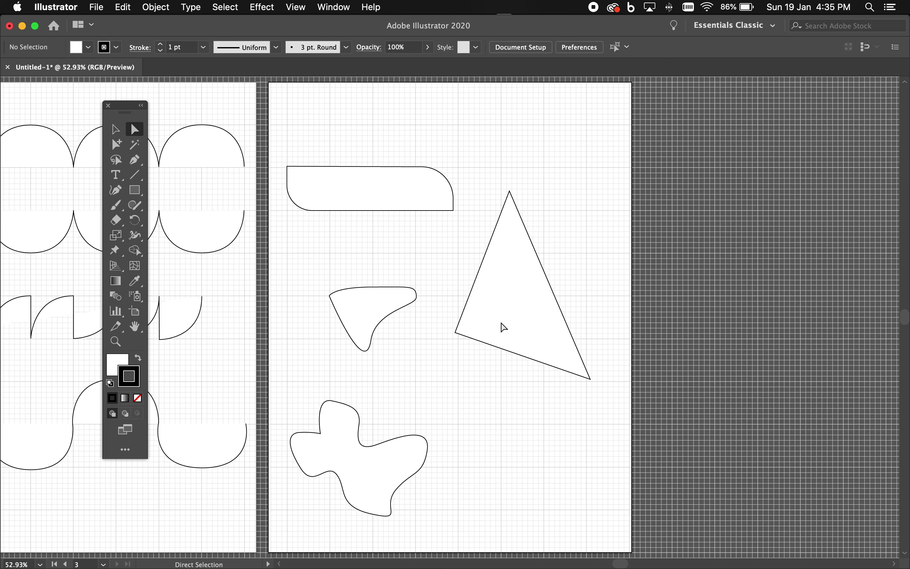
# Round the triangle's corners, then add an anchor on the rectangle's top edge with Add Anchor Point Tool
pyautogui.click(475, 332)
pyautogui.moveTo(468, 328)
pyautogui.mouseDown()
pyautogui.moveTo(511, 319)
pyautogui.moveTo(477, 323)
pyautogui.mouseUp()
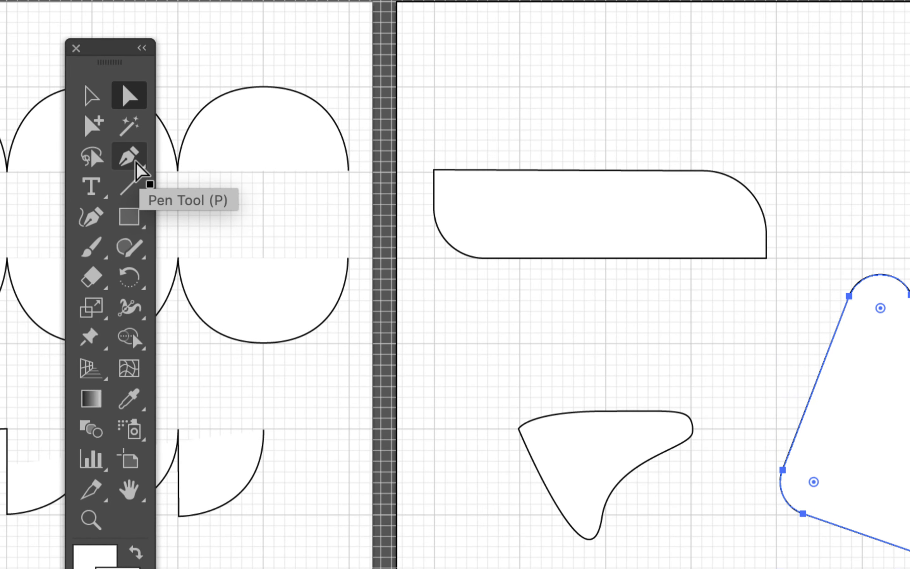
pyautogui.click(137, 163)
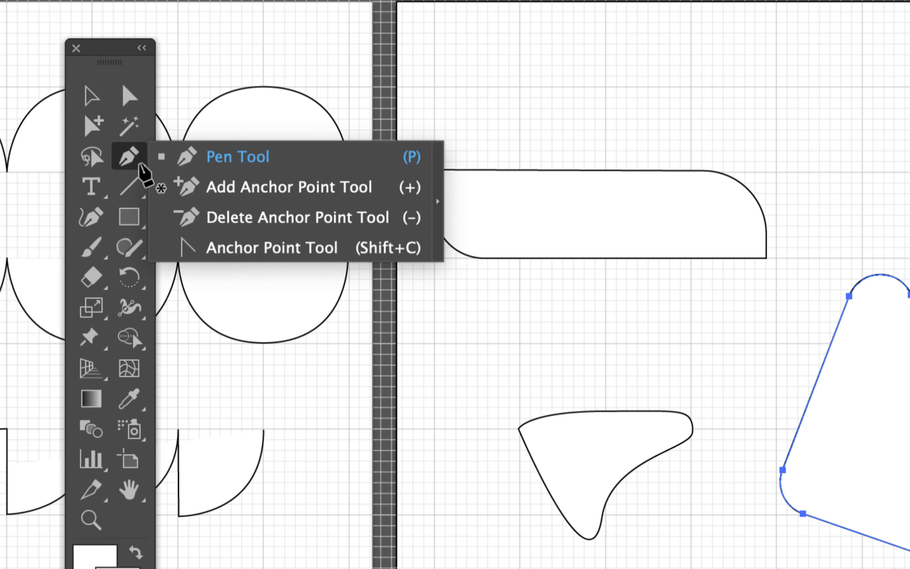
pyautogui.click(246, 196)
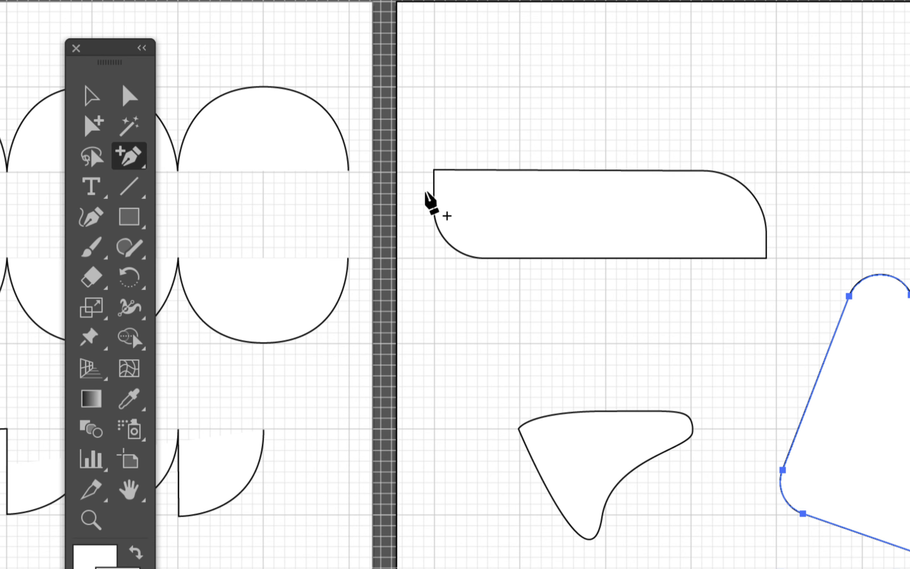
pyautogui.click(510, 170)
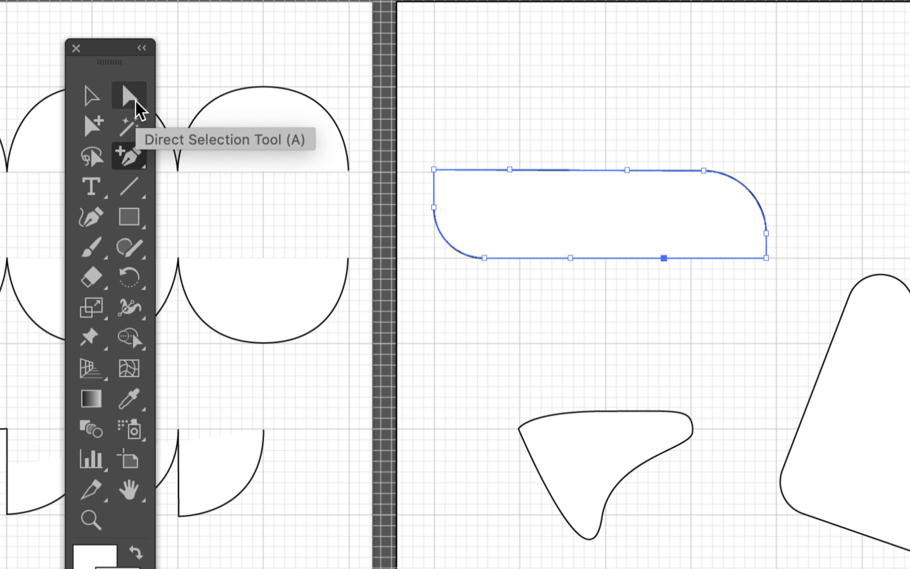
# Pull the rectangle's bottom anchor and lower-left anchor down below the shape
pyautogui.click(135, 101)
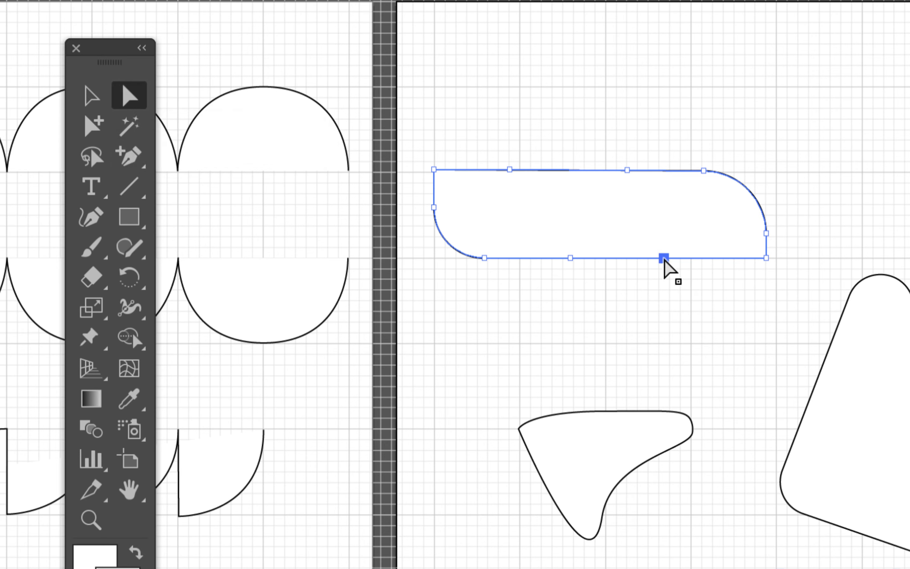
pyautogui.moveTo(664, 259); pyautogui.dragTo(674, 348)
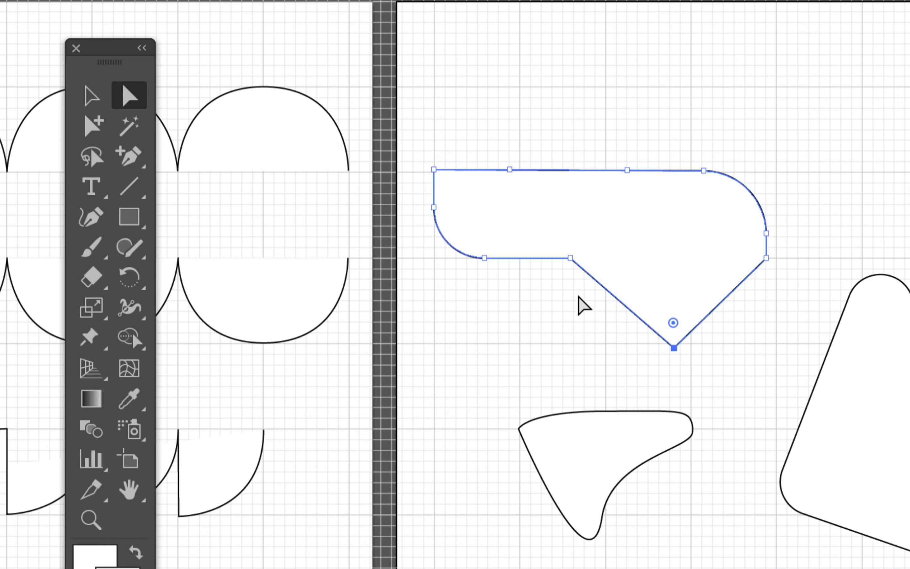
pyautogui.click(485, 259)
pyautogui.moveTo(485, 259); pyautogui.dragTo(471, 349)
# Delete the lower-left anchor, the anchor beside the bottom point, and a spare top-edge anchor
pyautogui.click(133, 155)
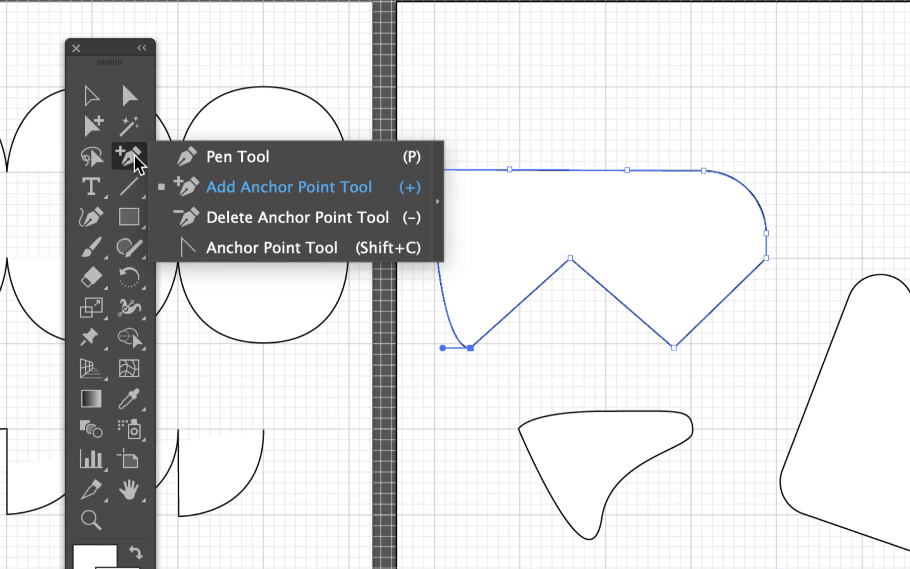
pyautogui.click(257, 222)
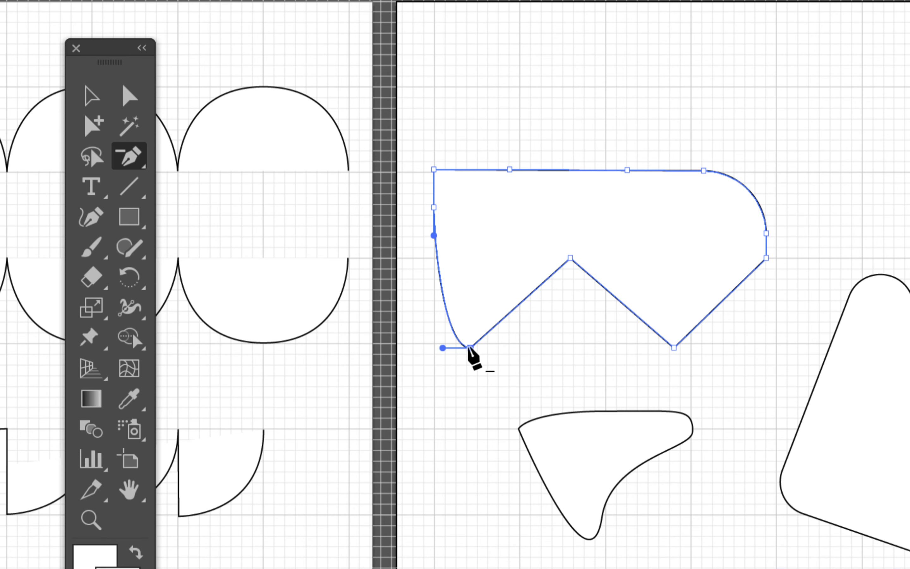
pyautogui.click(470, 347)
pyautogui.click(570, 258)
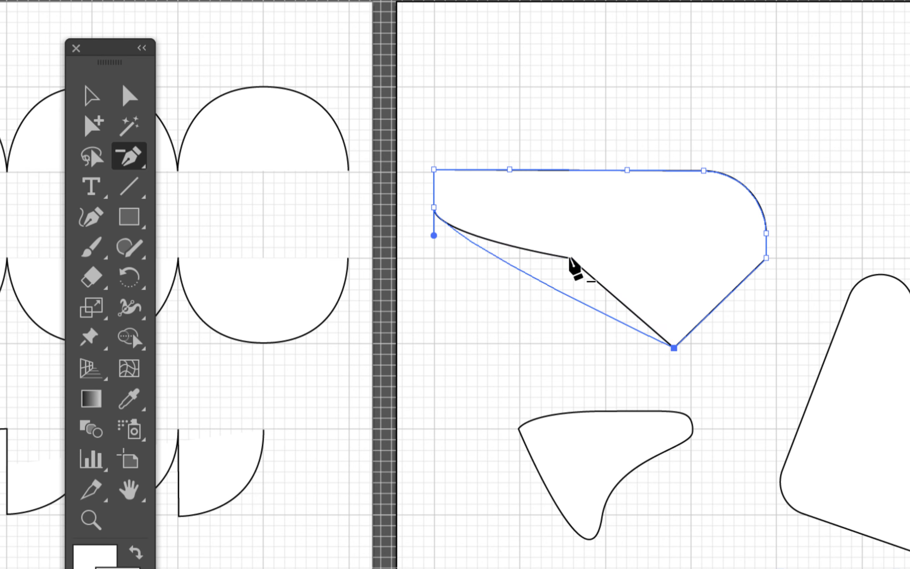
pyautogui.click(510, 170)
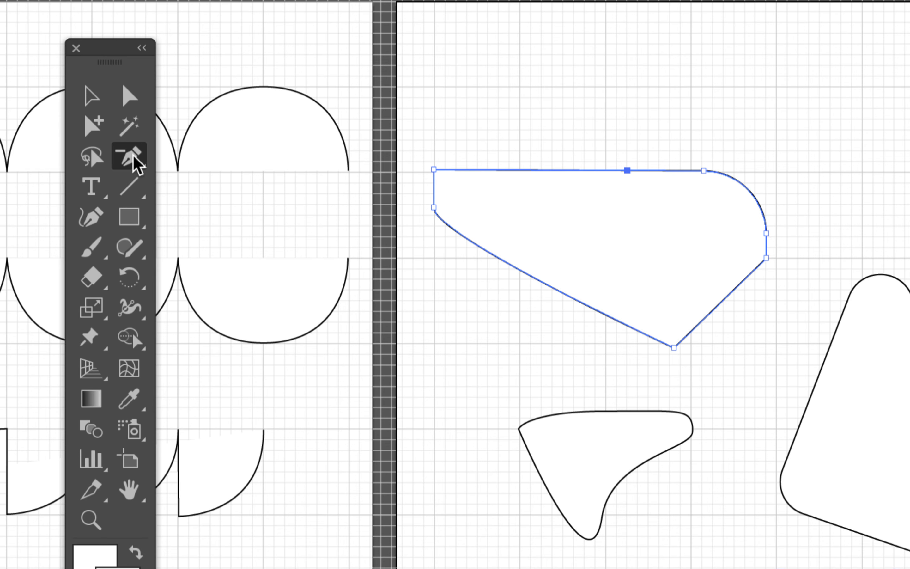
pyautogui.moveTo(136, 164); pyautogui.dragTo(263, 253)
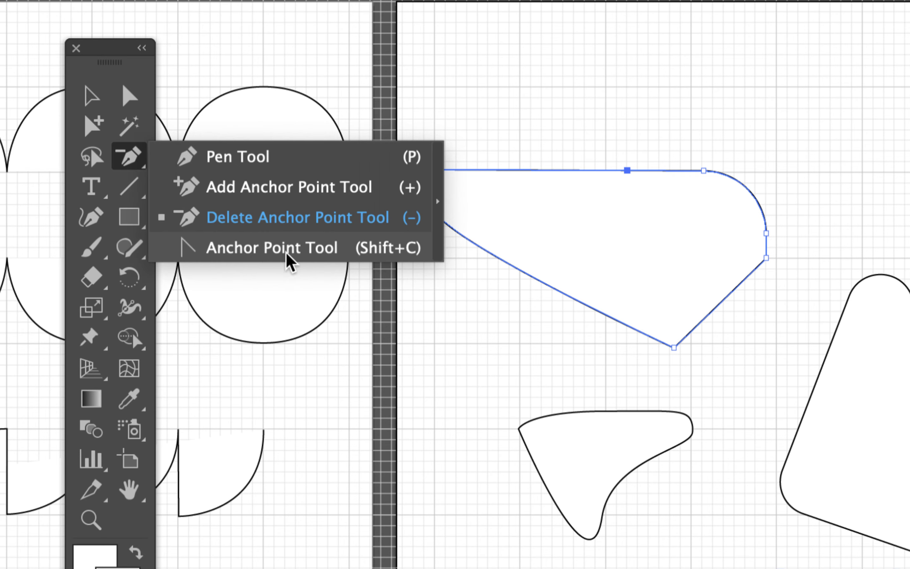
# Curve the square-wave pulse's top-right corner into a bulging hump, reverting the other trial curves to corners
pyautogui.click(86, 85)
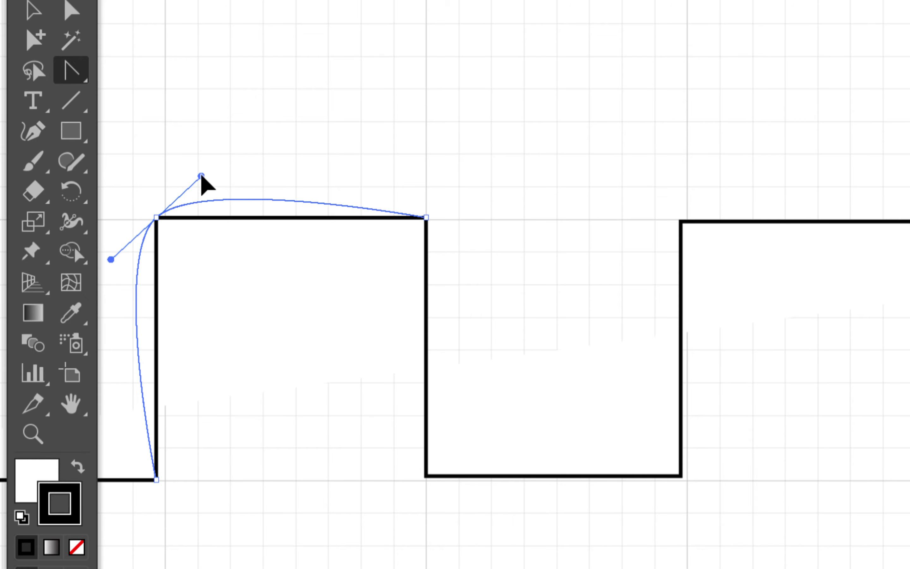
pyautogui.moveTo(200, 176); pyautogui.dragTo(207, 140)
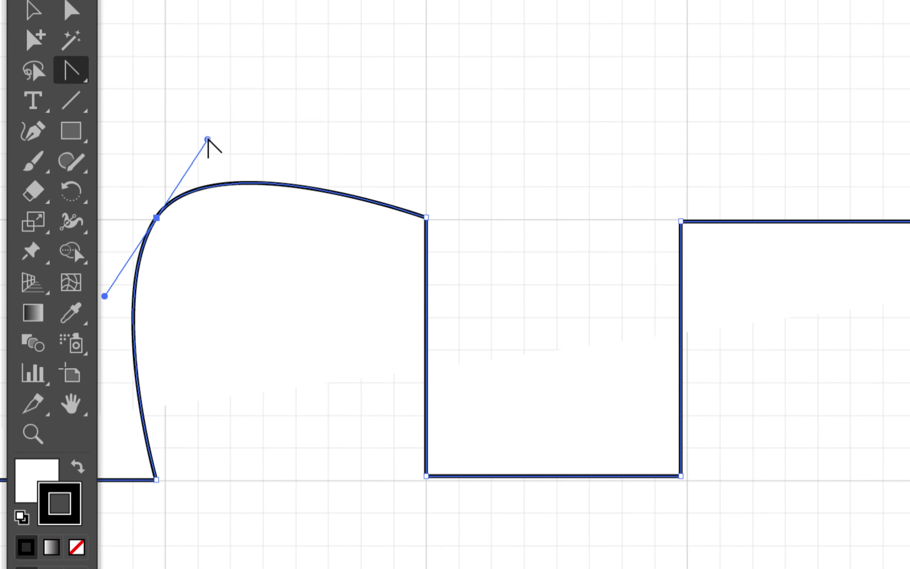
pyautogui.moveTo(427, 217); pyautogui.dragTo(466, 304)
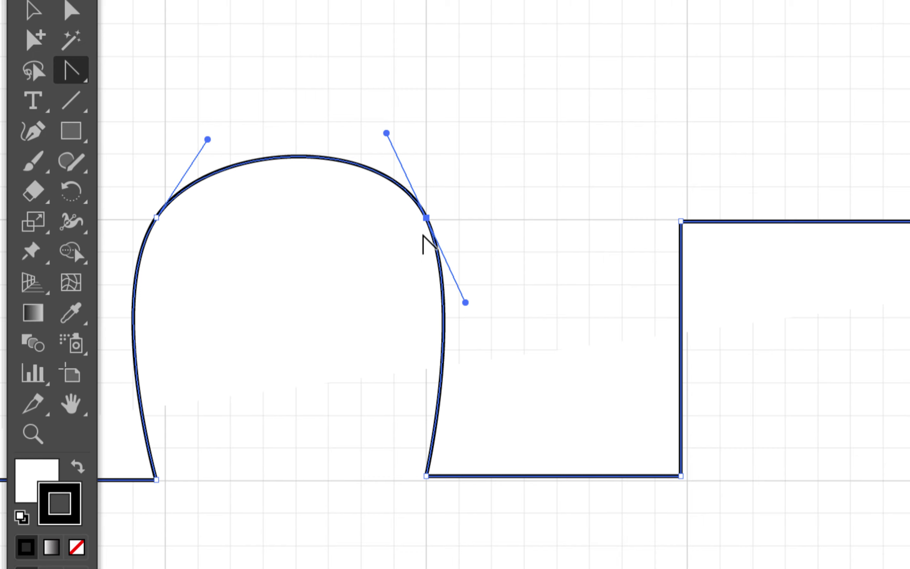
pyautogui.click(156, 217)
pyautogui.click(426, 217)
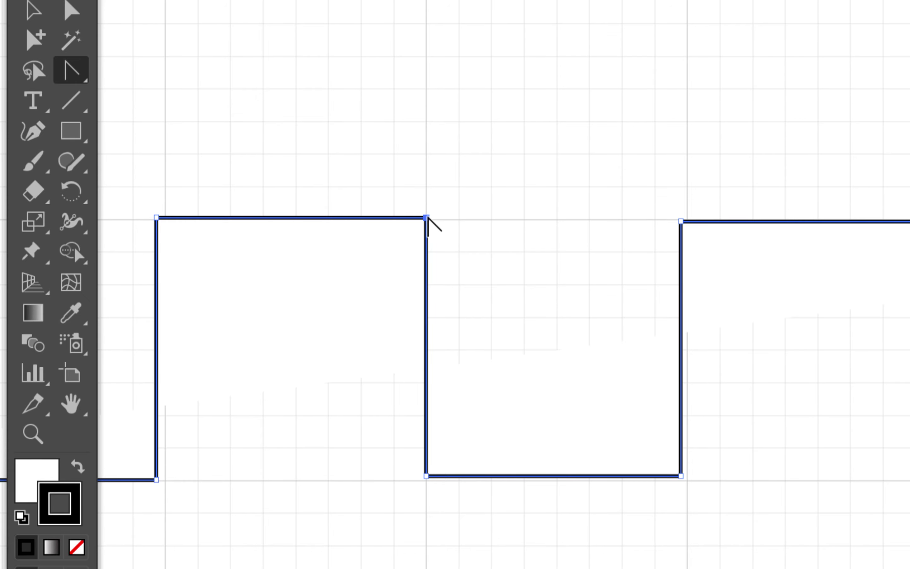
pyautogui.moveTo(427, 218); pyautogui.dragTo(499, 324)
pyautogui.moveTo(681, 221); pyautogui.dragTo(757, 143)
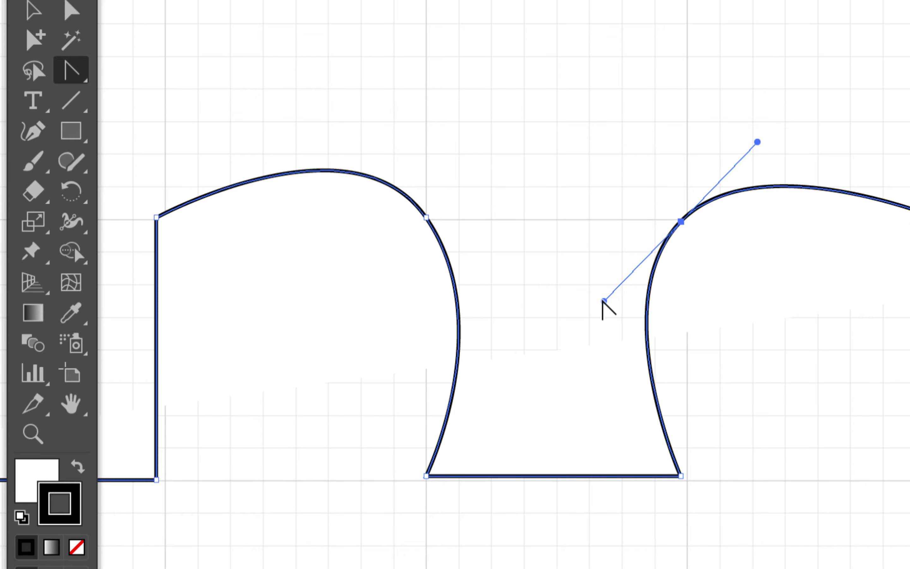
pyautogui.click(681, 223)
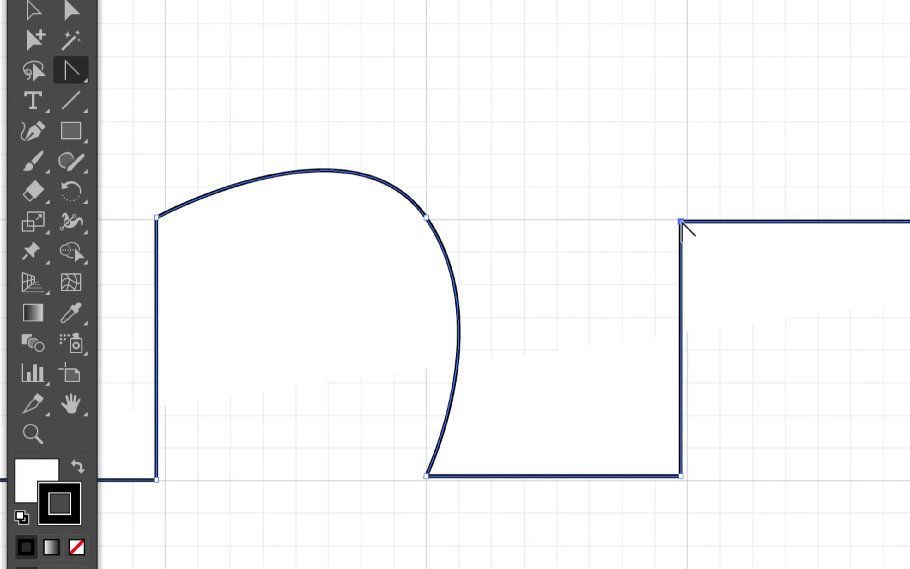
pyautogui.hotkey('ctrl', '-')
pyautogui.hotkey('ctrl', '-')
pyautogui.hotkey('ctrl', '-')
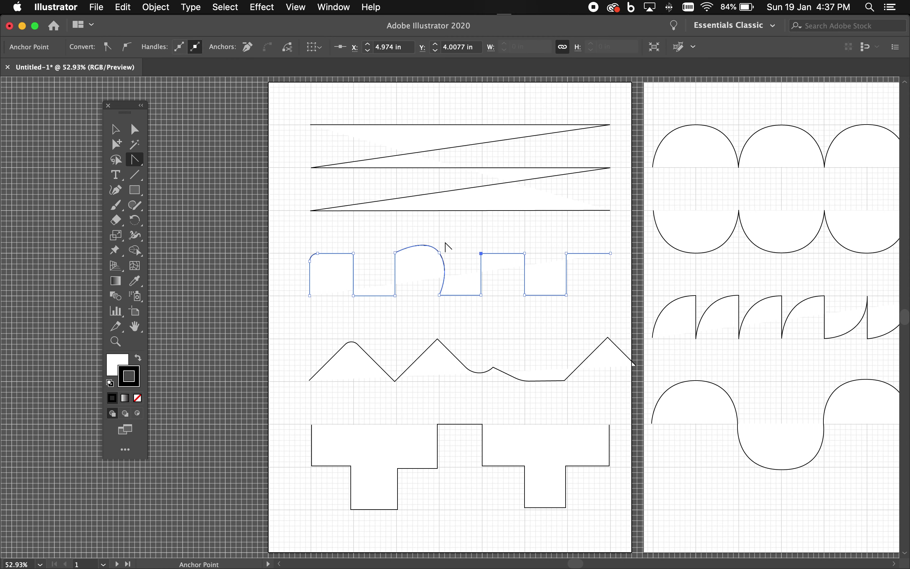
# Make the second artboard's first two top-row arches sharp peaks, keeping the third arch rounded
pyautogui.moveTo(723, 242); pyautogui.dragTo(541, 287)
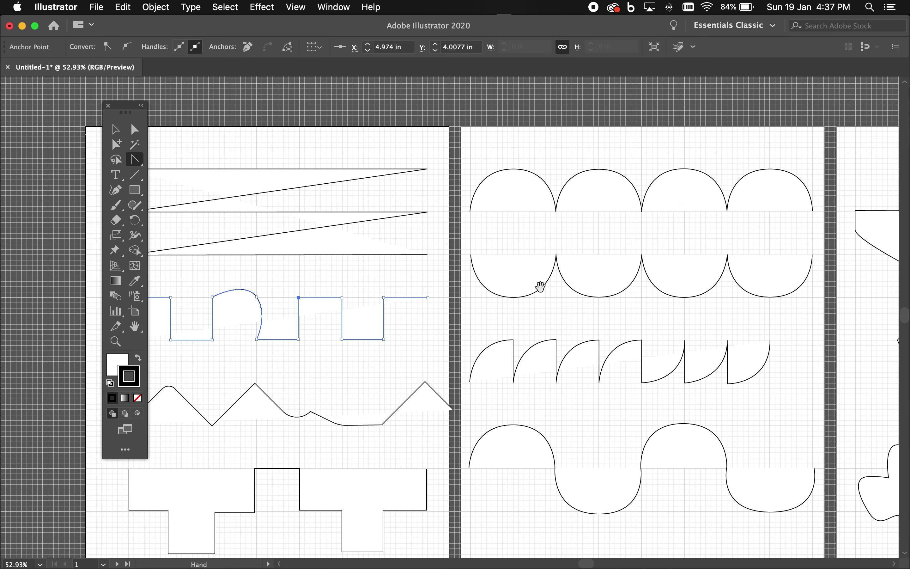
pyautogui.click(514, 169)
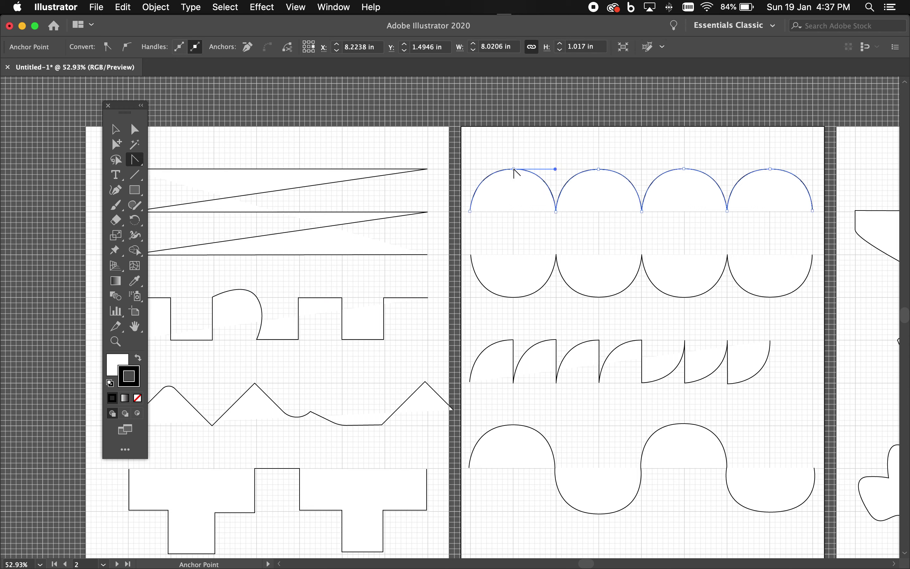
pyautogui.click(514, 170)
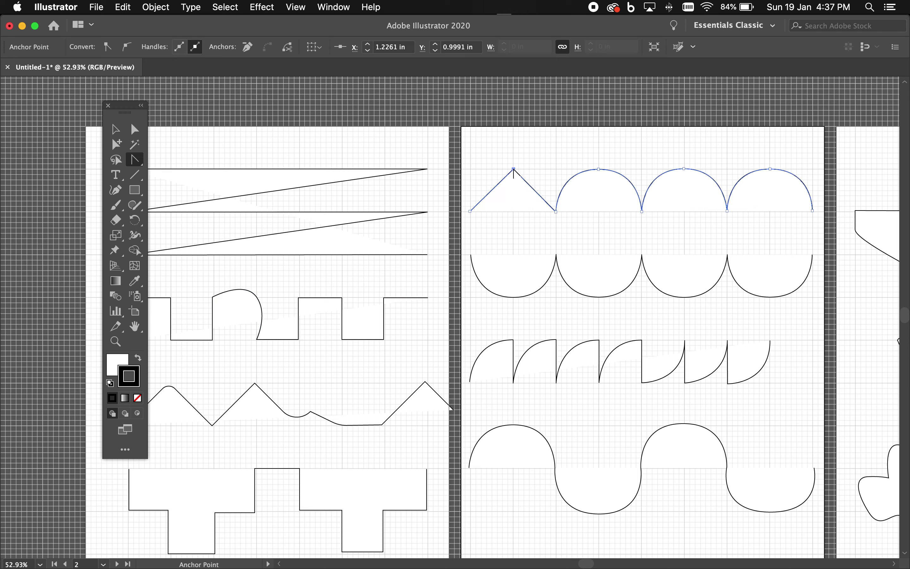
pyautogui.click(600, 170)
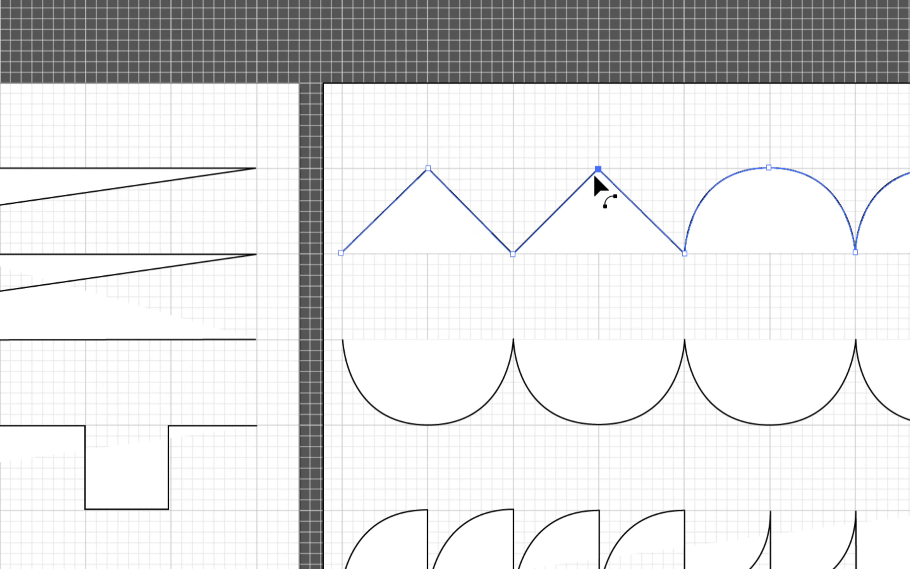
pyautogui.click(769, 168)
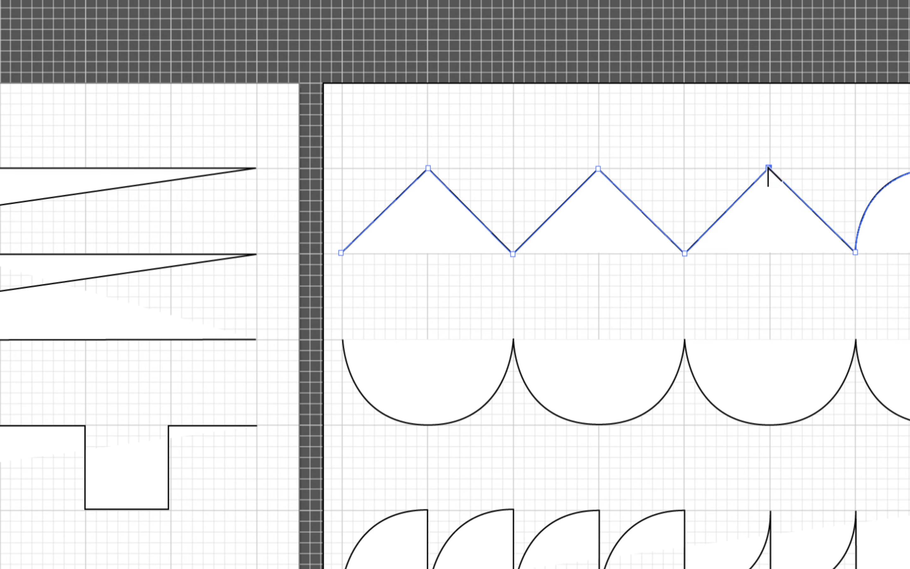
pyautogui.moveTo(769, 168); pyautogui.dragTo(851, 168)
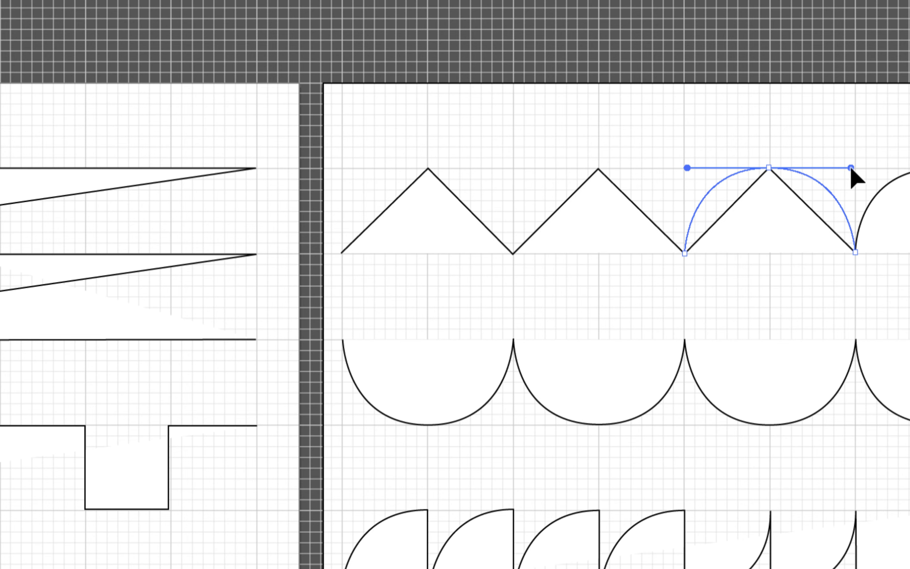
pyautogui.click(769, 167)
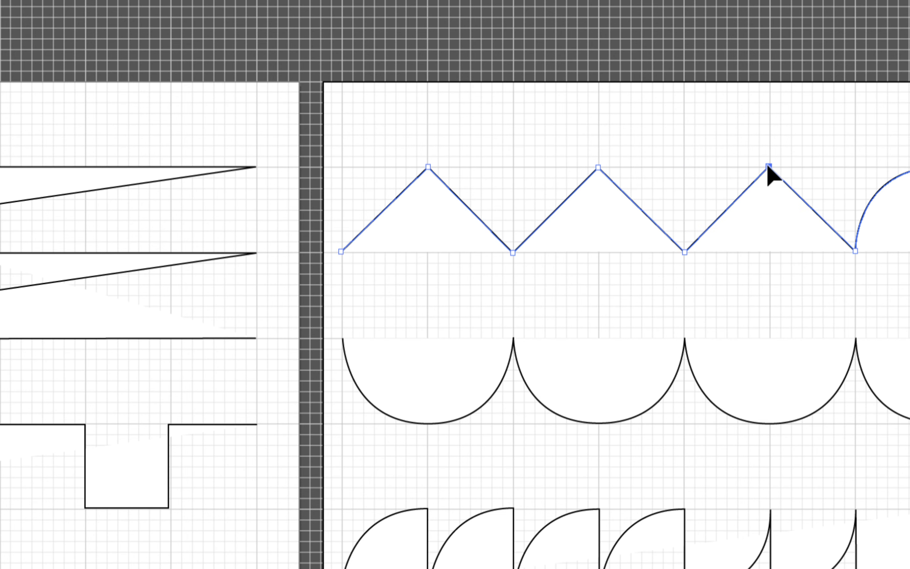
pyautogui.moveTo(768, 167); pyautogui.dragTo(855, 168)
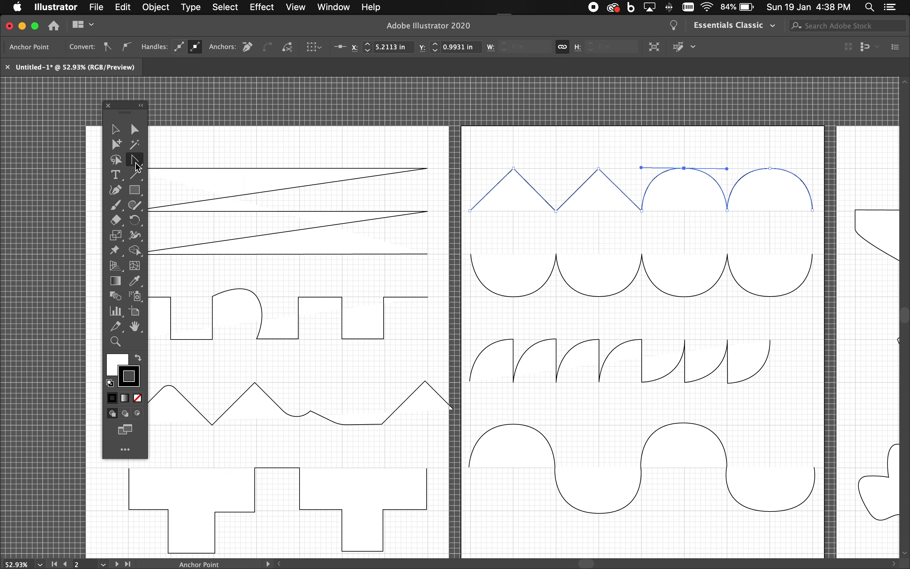
pyautogui.moveTo(136, 160); pyautogui.dragTo(161, 165)
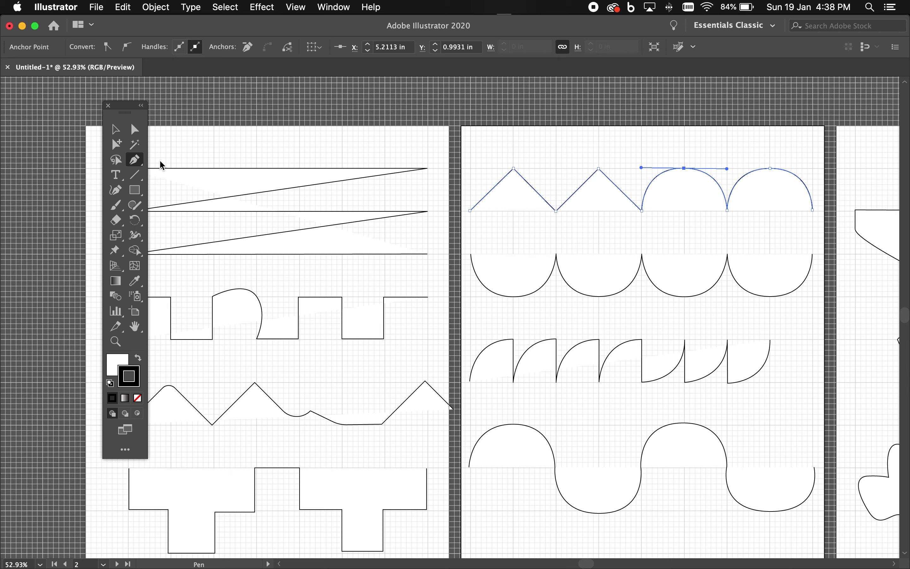